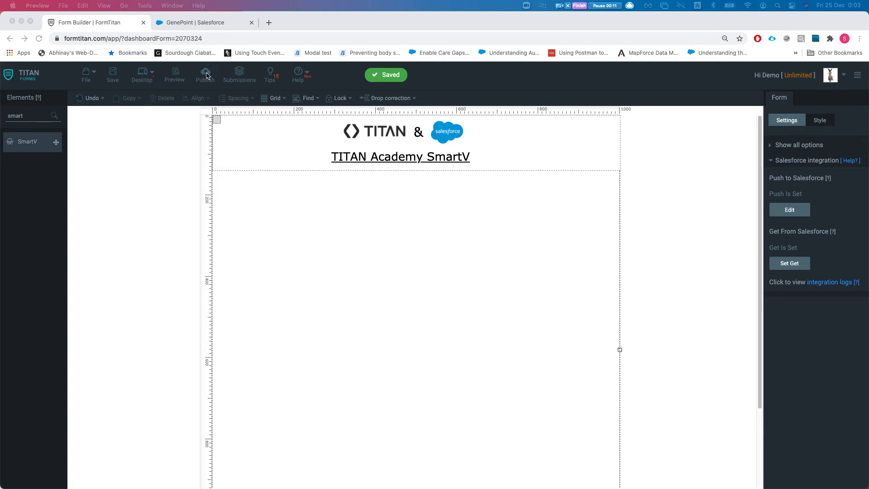
View the published form from its publish settings, return to the form builder and close the publish dialog
{"action": "left_click", "coordinate": [553, 116]}
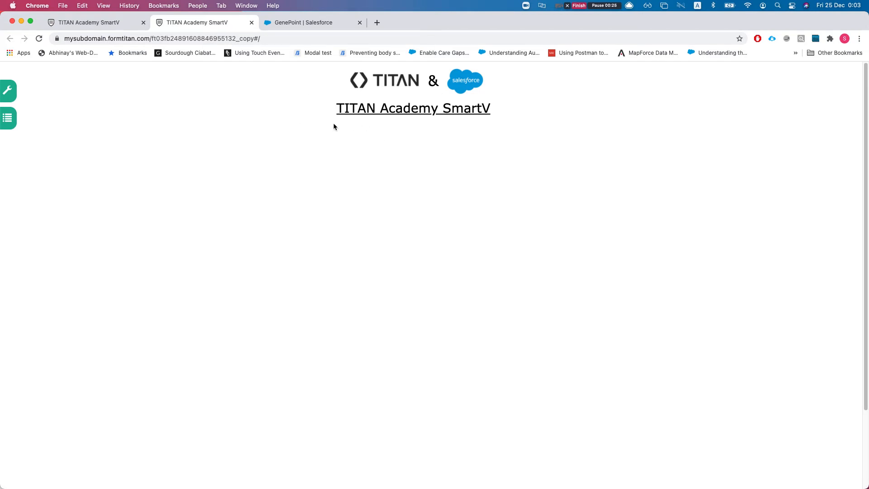
{"action": "left_click", "coordinate": [109, 21]}
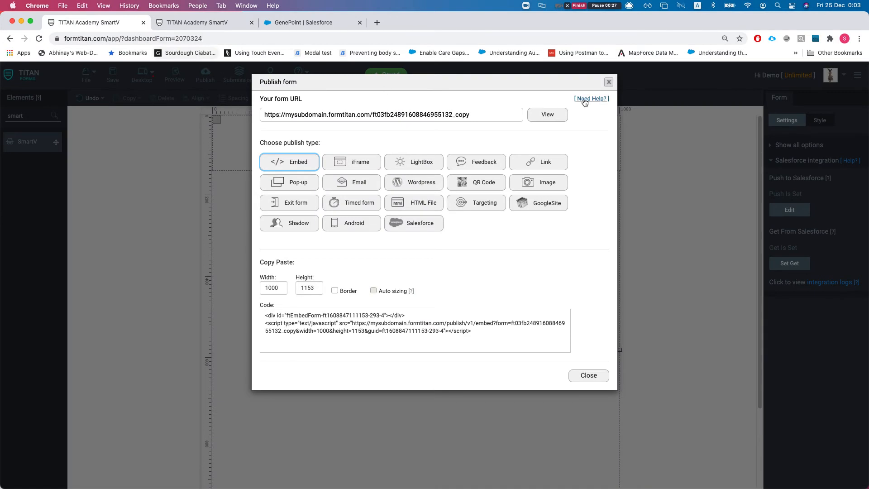
{"action": "left_click", "coordinate": [608, 82]}
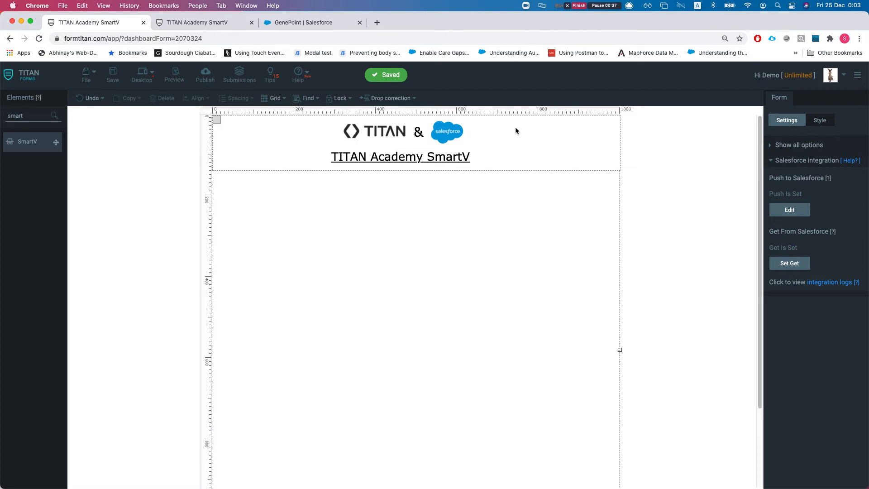
Add a SmartV element to the form below the header and map it to the Salesforce Contact object
{"action": "left_click_drag", "start_coordinate": [23, 143], "coordinate": [246, 213]}
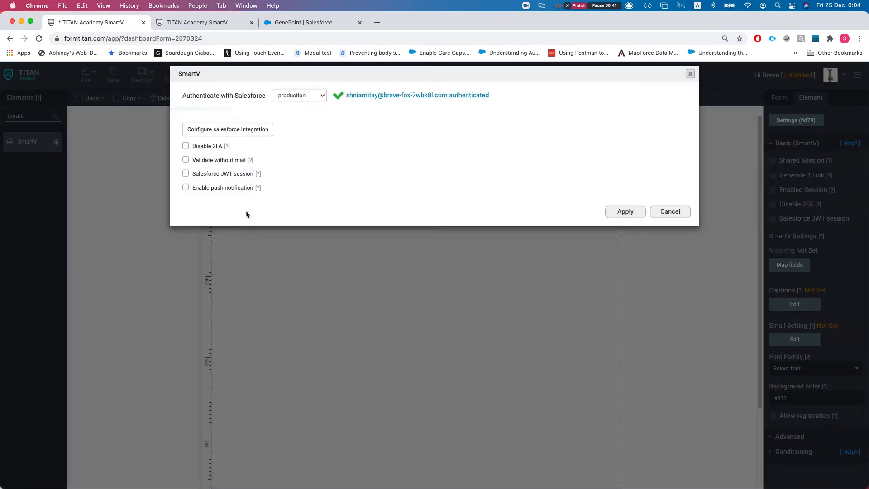
{"action": "left_click", "coordinate": [234, 142]}
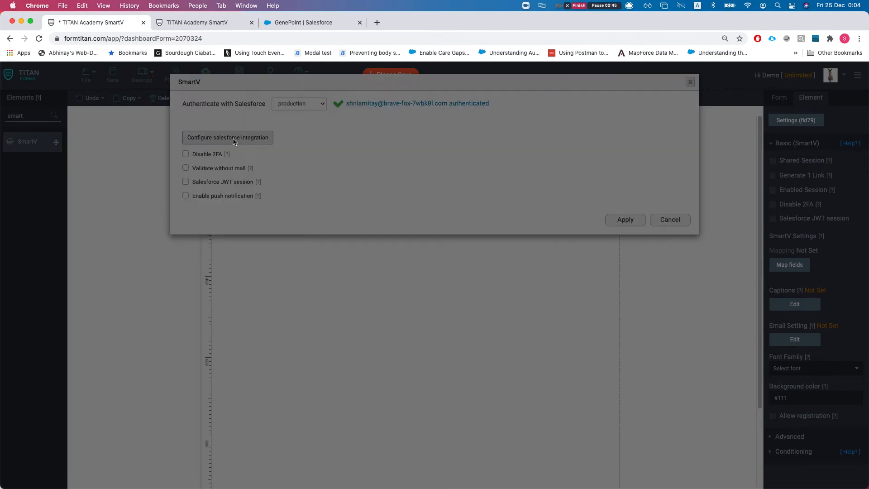
{"action": "left_click", "coordinate": [298, 138]}
{"action": "type", "text": "contact"}
{"action": "key", "text": "Down"}
{"action": "key", "text": "Down"}
{"action": "key", "text": "Down"}
{"action": "key", "text": "Down"}
{"action": "key", "text": "Return"}
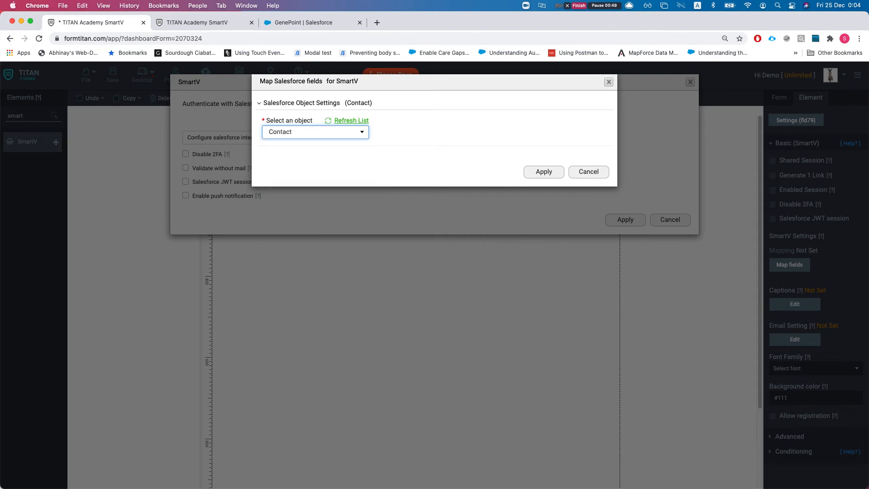
{"action": "left_click", "coordinate": [317, 155]}
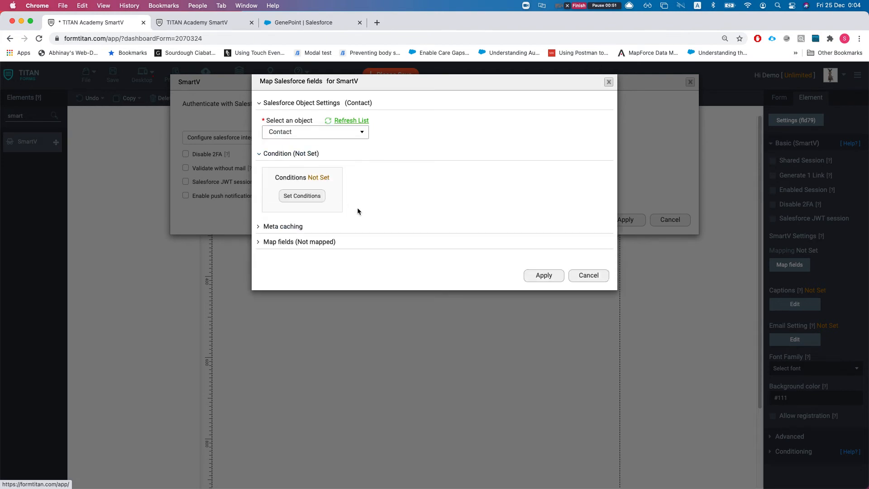
{"action": "left_click", "coordinate": [308, 197]}
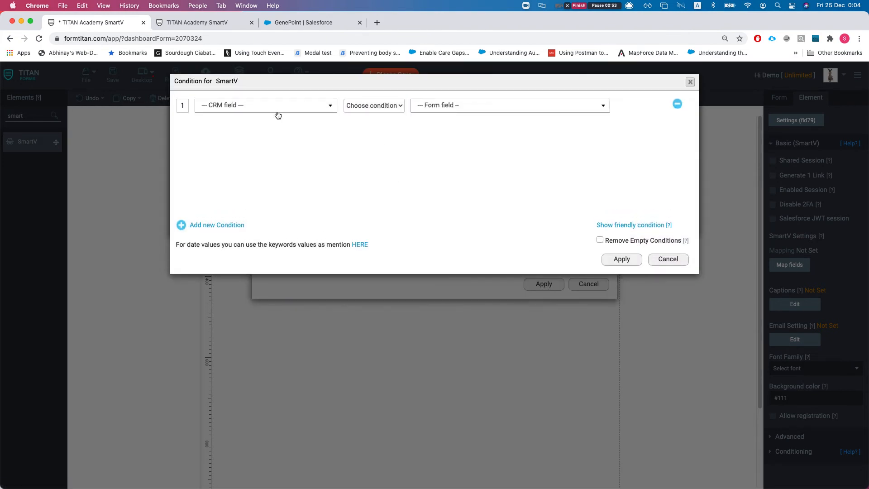
{"action": "left_click", "coordinate": [275, 112]}
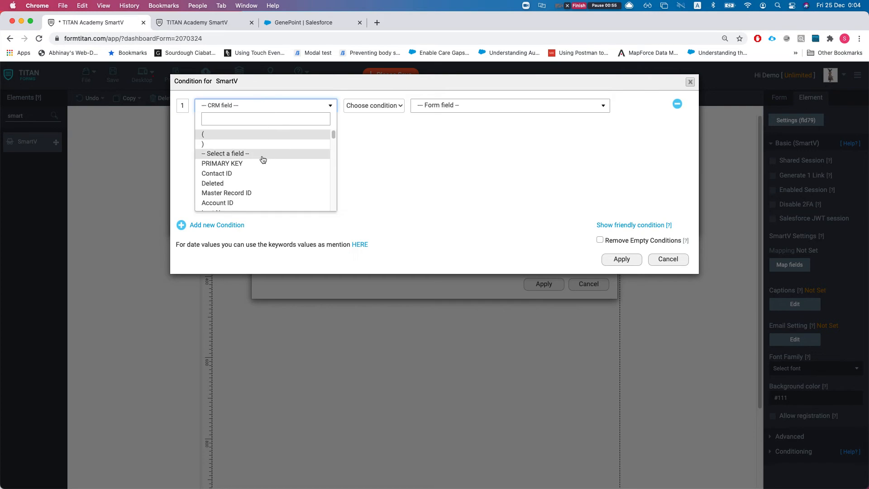
{"action": "type", "text": "rec"}
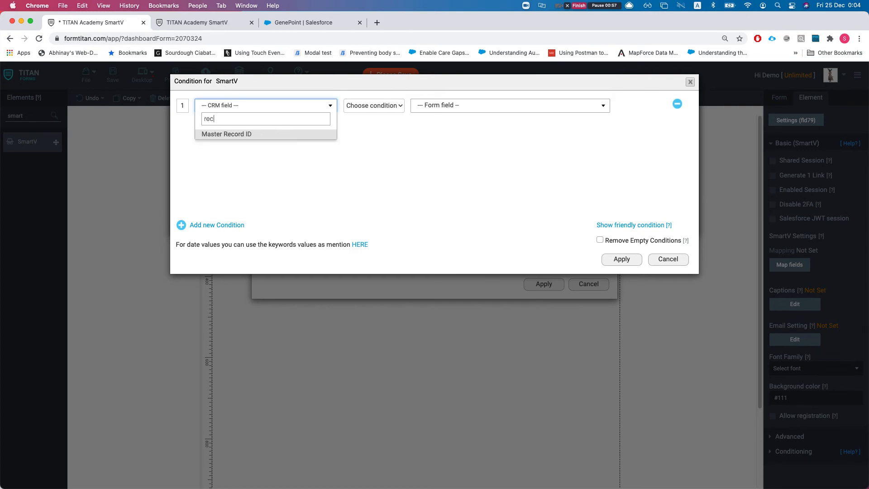
{"action": "key", "text": "BackSpace"}
{"action": "key", "text": "BackSpace"}
{"action": "key", "text": "BackSpace"}
{"action": "type", "text": "acc"}
{"action": "key", "text": "Return"}
{"action": "left_click", "coordinate": [374, 107]}
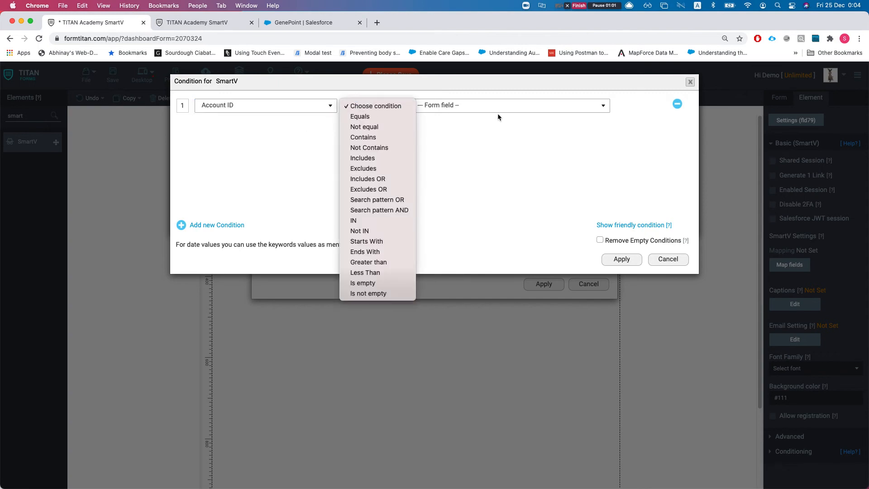
{"action": "left_click", "coordinate": [499, 150]}
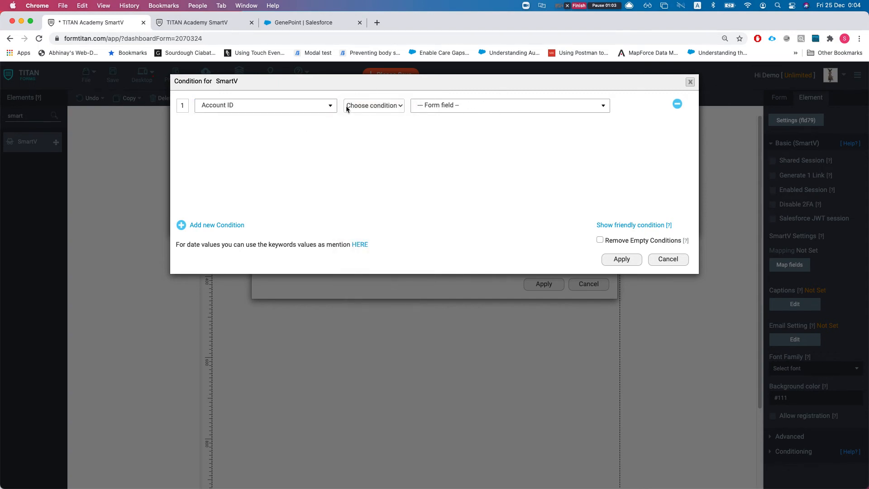
{"action": "left_click", "coordinate": [296, 113]}
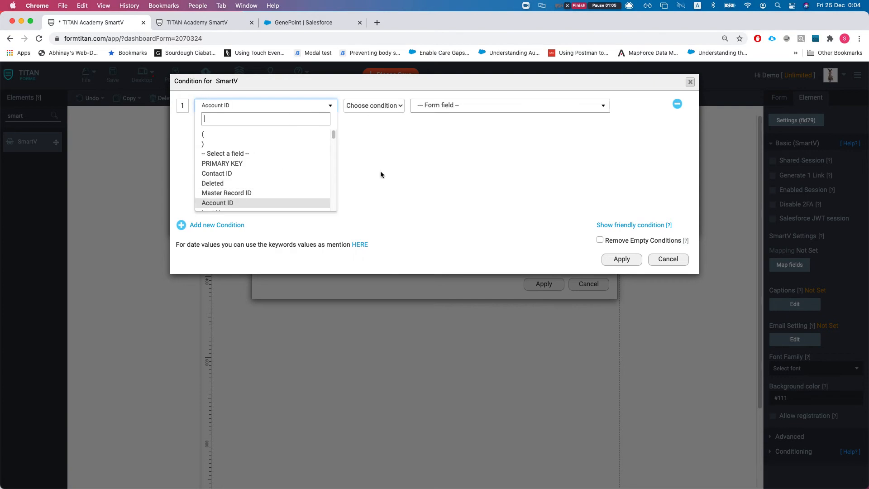
{"action": "left_click", "coordinate": [445, 169]}
{"action": "left_click", "coordinate": [677, 104]}
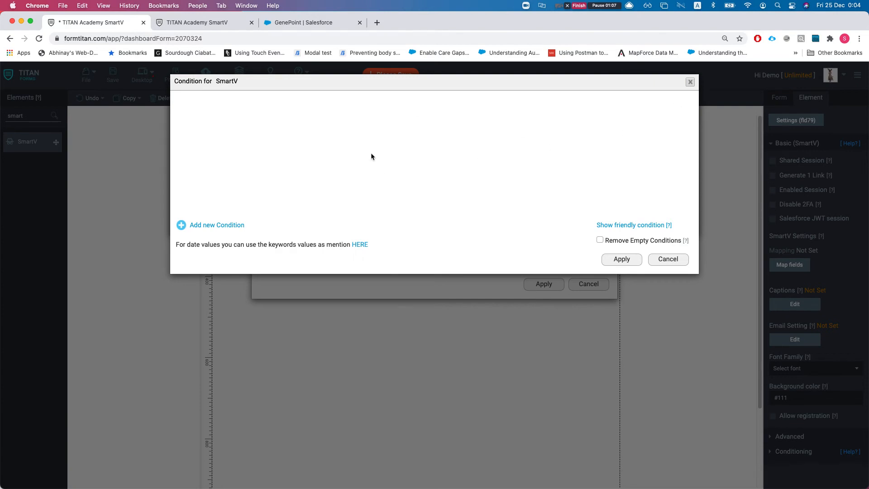
{"action": "left_click", "coordinate": [624, 259]}
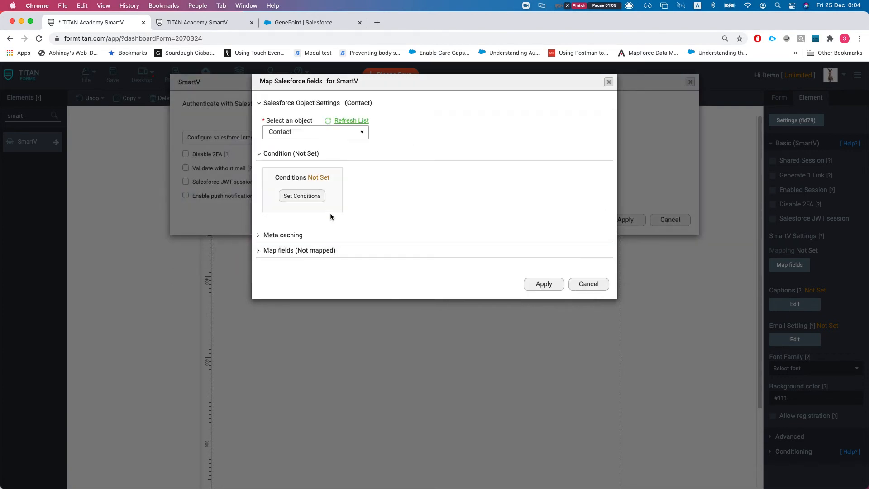
Apply the Contact object mapping and add Contact ID as a display field for SmartV
{"action": "left_click", "coordinate": [544, 284]}
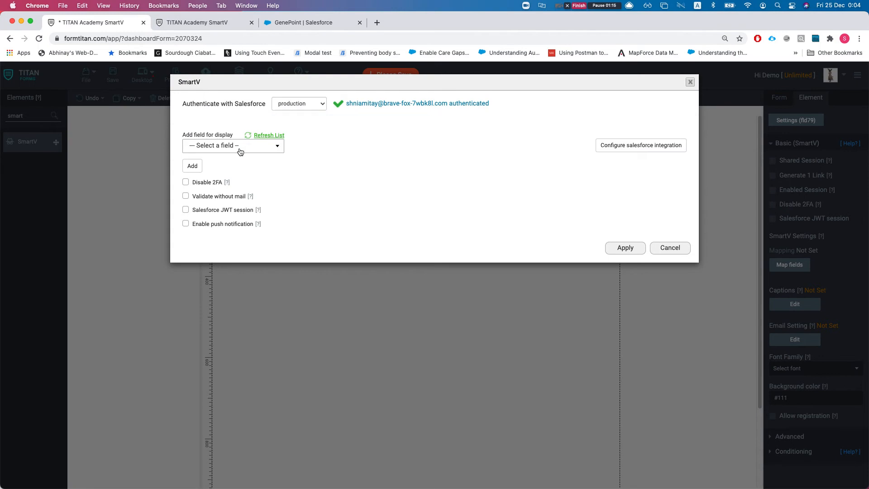
{"action": "left_click", "coordinate": [240, 152]}
{"action": "left_click", "coordinate": [209, 176]}
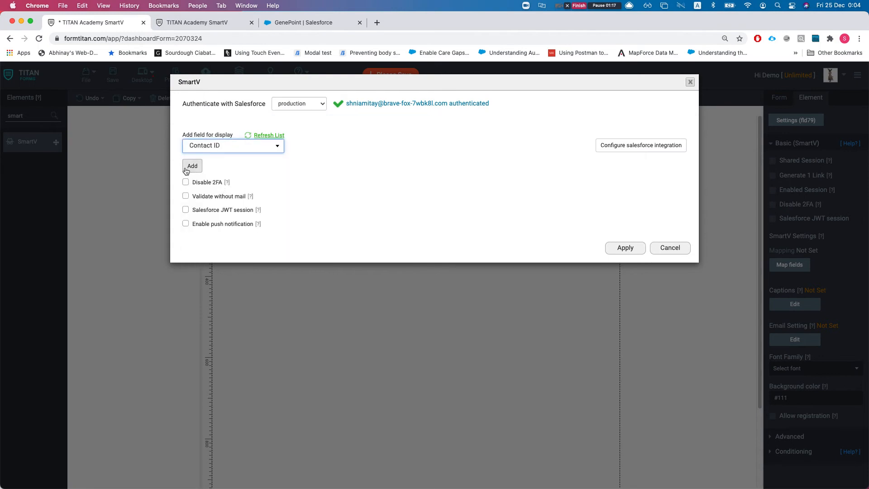
{"action": "left_click", "coordinate": [190, 166]}
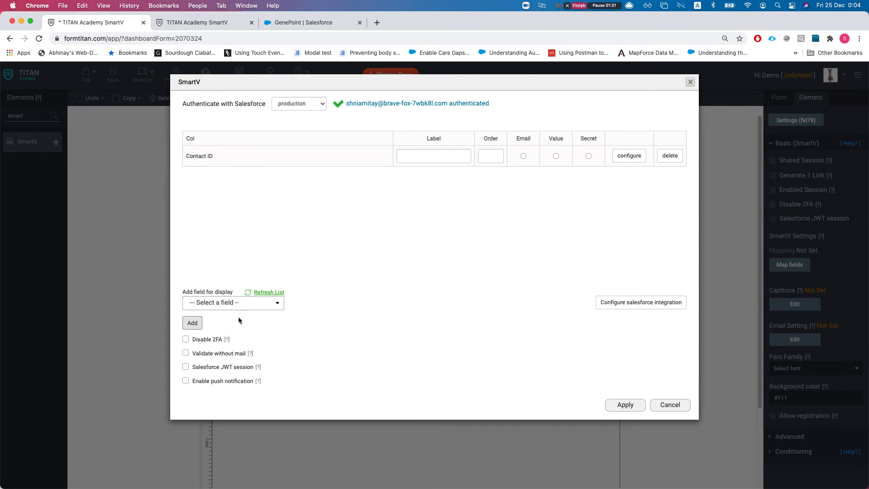
Add the Email and smartv fields to the SmartV display fields
{"action": "left_click", "coordinate": [250, 307]}
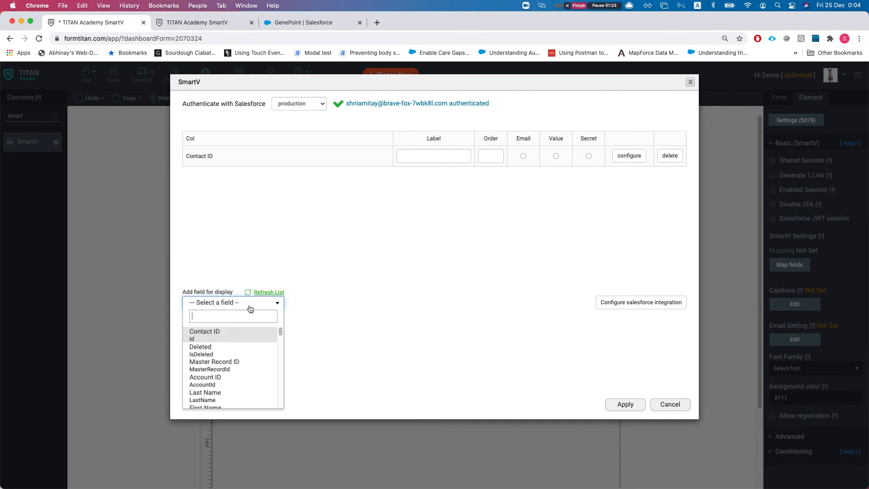
{"action": "type", "text": "email"}
{"action": "key", "text": "Return"}
{"action": "left_click", "coordinate": [192, 323]}
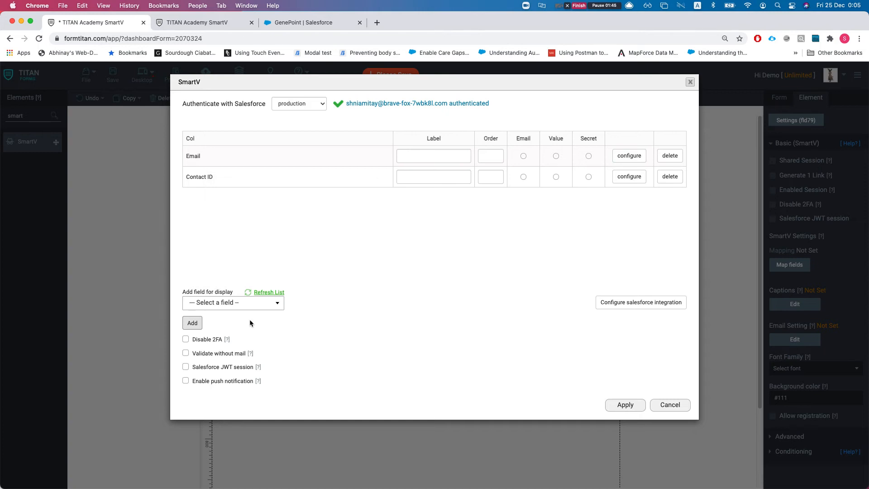
{"action": "left_click", "coordinate": [228, 308]}
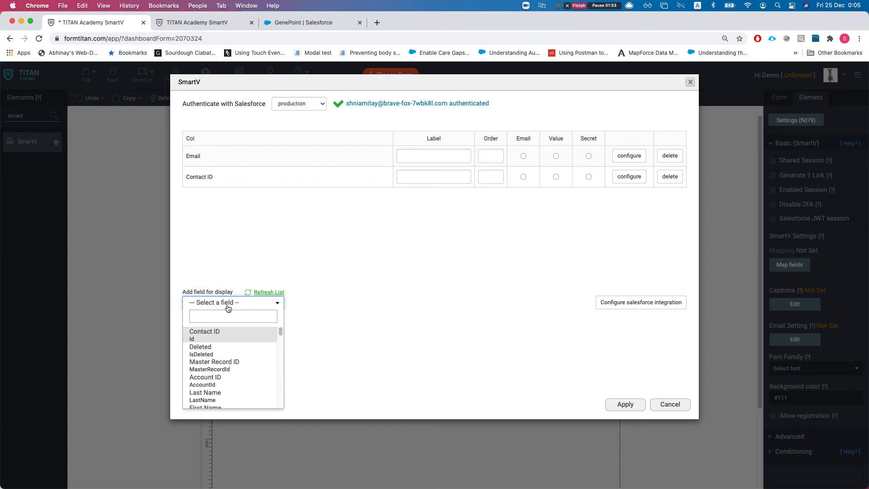
{"action": "type", "text": "smar"}
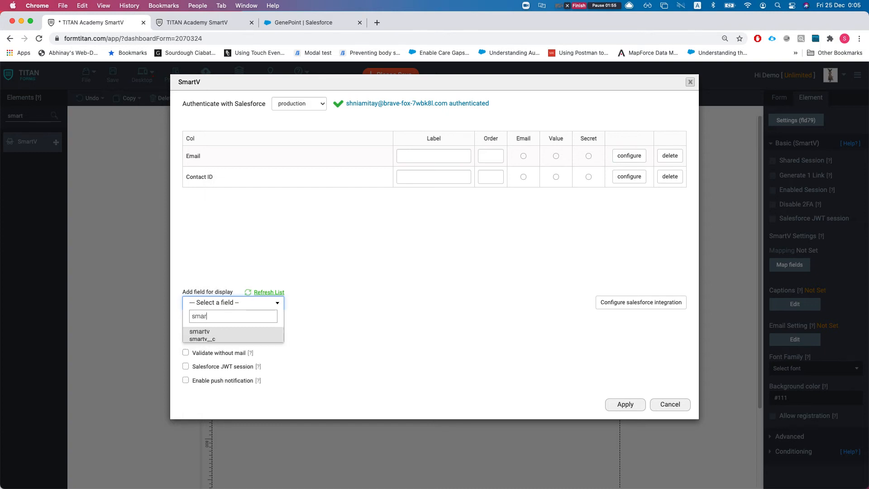
{"action": "left_click", "coordinate": [228, 337]}
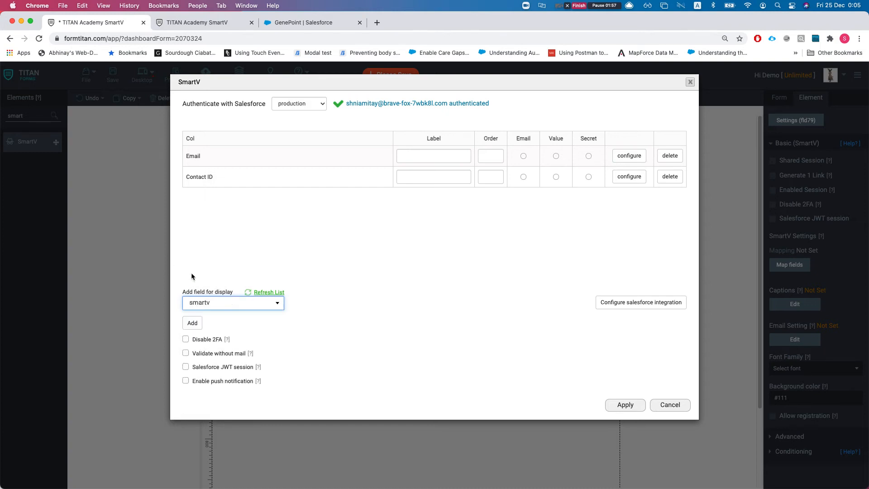
{"action": "left_click", "coordinate": [192, 323]}
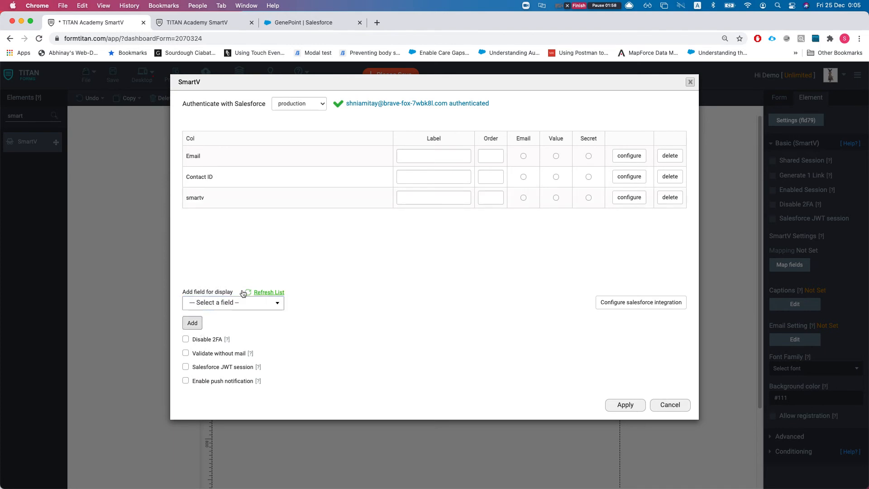
Switch to Salesforce, open the details of the first recently viewed contact and find the editable smartv field
{"action": "left_click", "coordinate": [292, 26]}
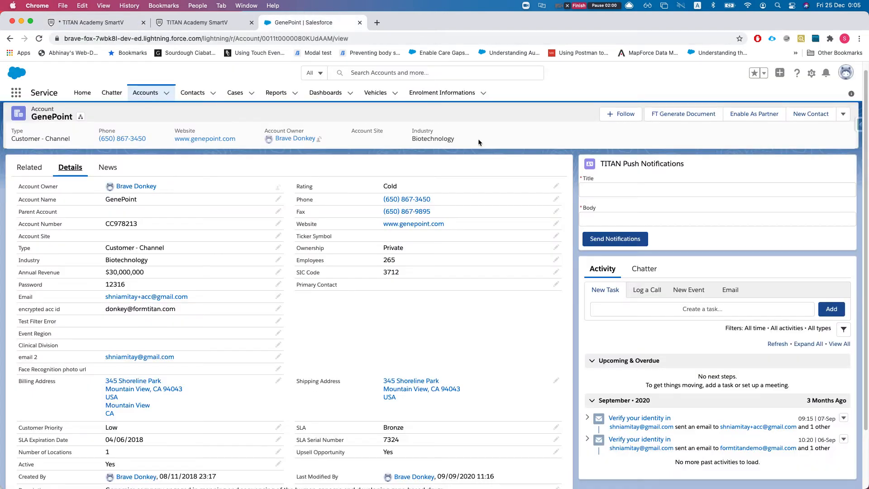
{"action": "left_click", "coordinate": [203, 95]}
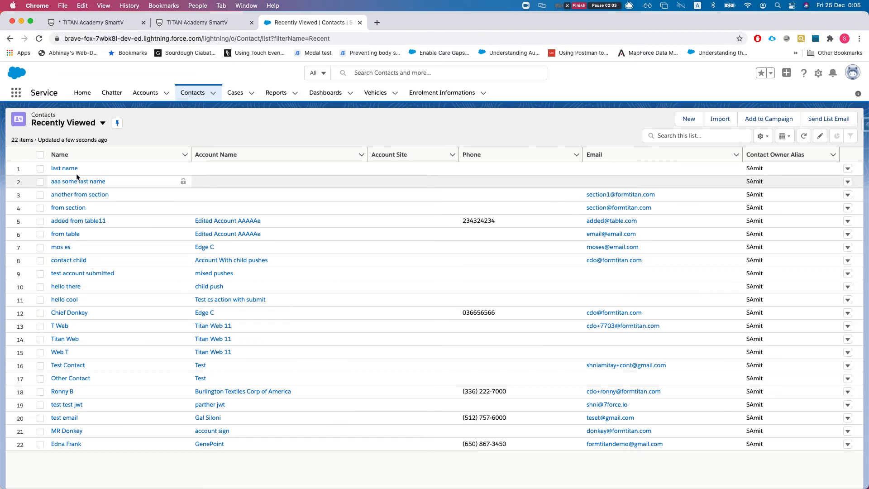
{"action": "left_click", "coordinate": [72, 169]}
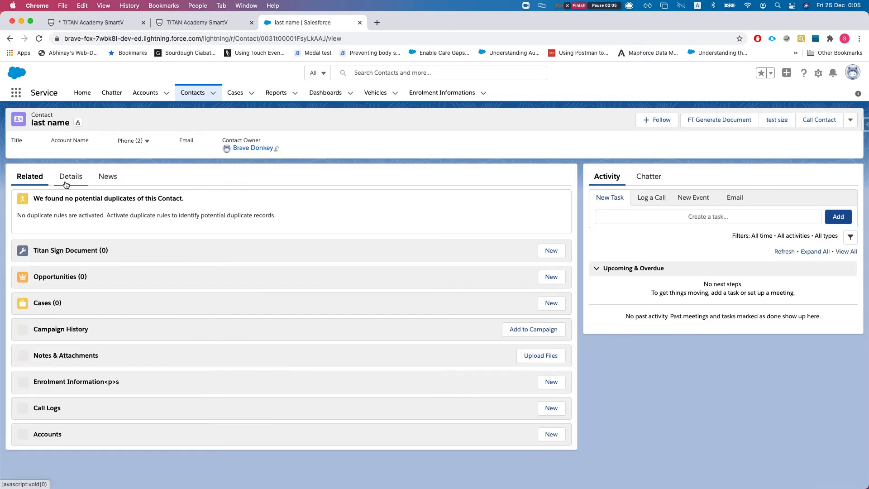
{"action": "left_click", "coordinate": [66, 184]}
{"action": "key", "text": "super+f"}
{"action": "type", "text": "smar"}
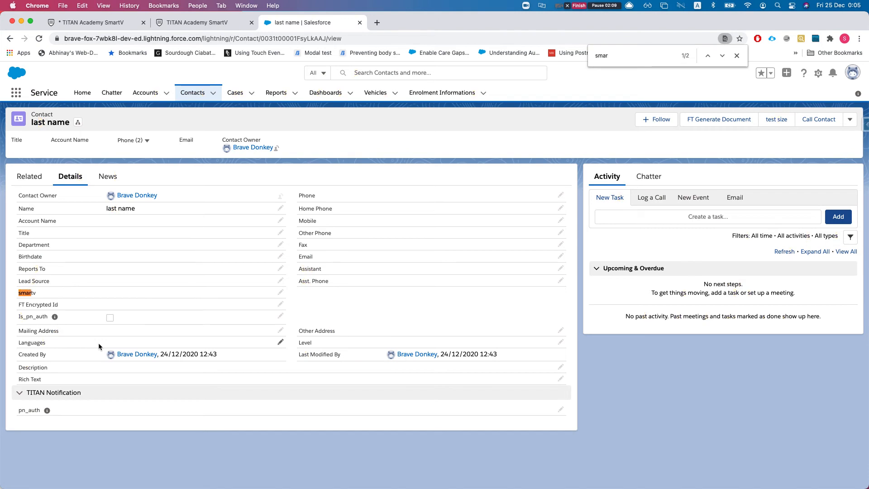
{"action": "double_click", "coordinate": [92, 294]}
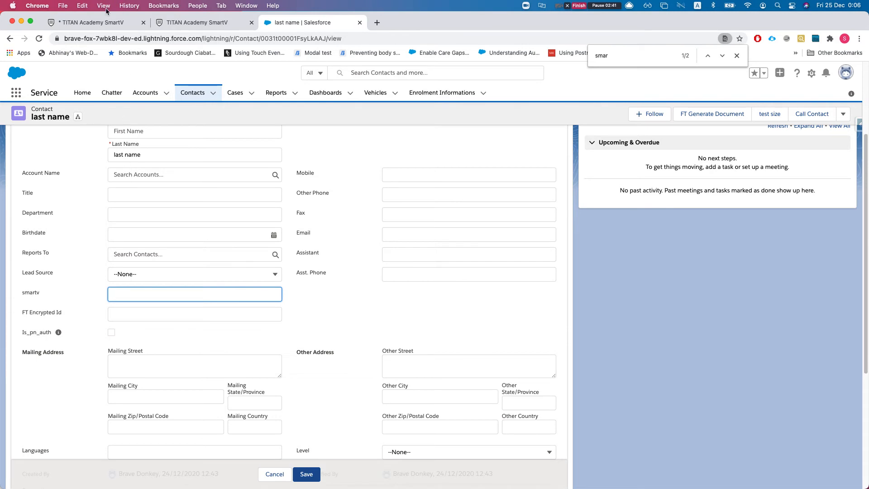
{"action": "left_click", "coordinate": [102, 28]}
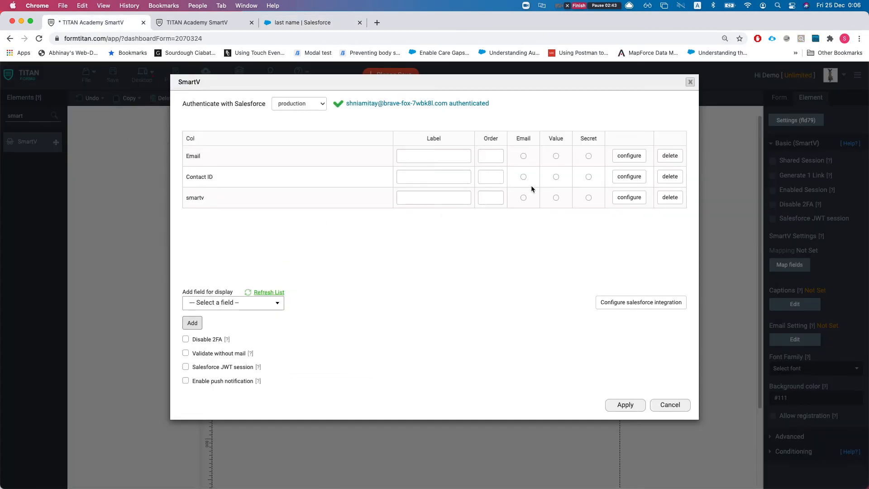
{"action": "left_click", "coordinate": [556, 177]}
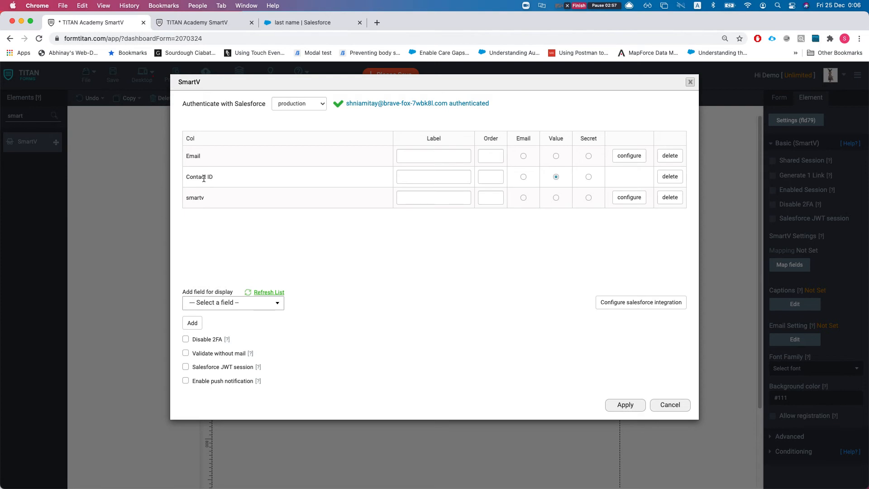
{"action": "mouse_move", "coordinate": [213, 178]}
{"action": "left_mouse_down"}
{"action": "mouse_move", "coordinate": [177, 173]}
{"action": "mouse_move", "coordinate": [197, 177]}
{"action": "left_mouse_up"}
{"action": "left_click", "coordinate": [523, 155]}
{"action": "left_click", "coordinate": [588, 198]}
Try the Validate without mail option for SmartV and switch it off again
{"action": "left_click", "coordinate": [233, 353]}
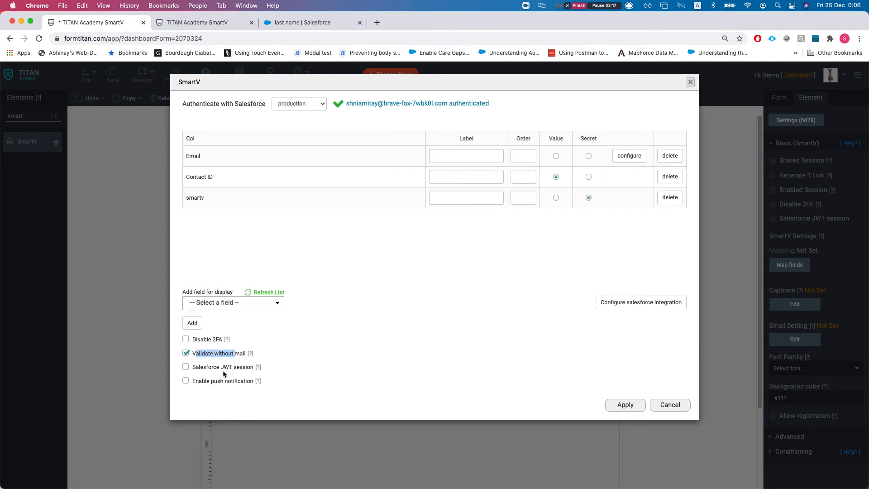
{"action": "left_click", "coordinate": [211, 355]}
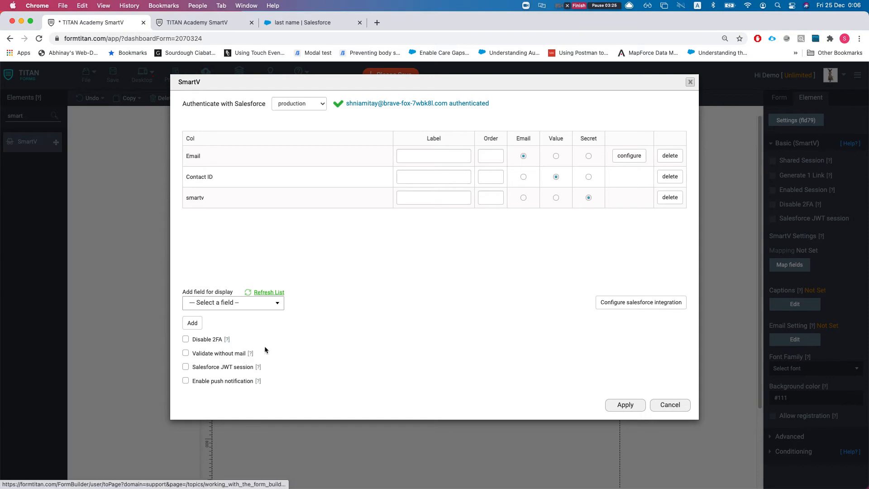
Look through the help page on configuring SmartV with a Salesforce JWT session, close it and return to the form builder
{"action": "left_click", "coordinate": [257, 367]}
{"action": "left_click", "coordinate": [297, 23]}
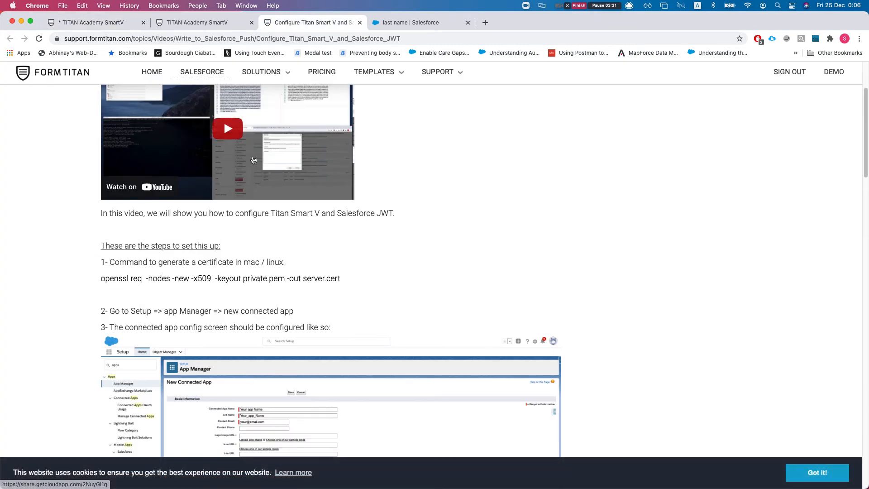
{"action": "key", "text": "super+w"}
{"action": "left_click", "coordinate": [98, 25]}
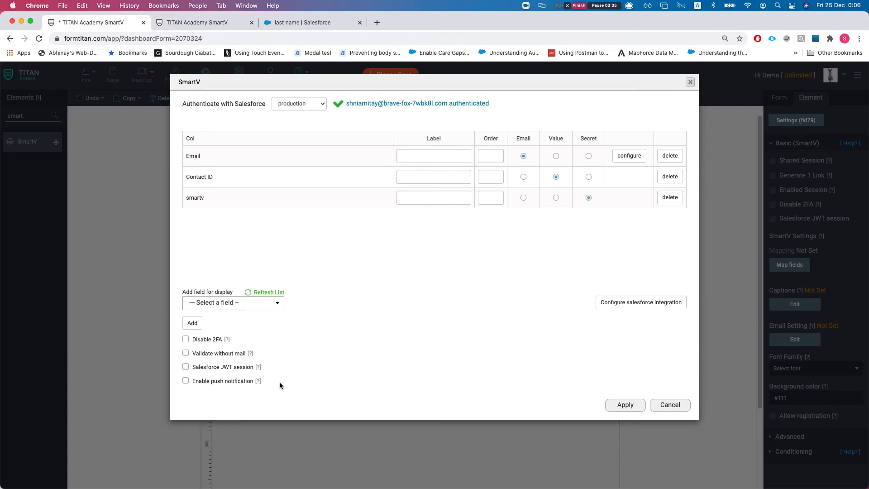
Apply the SmartV field mapping, save the form and reload its published page
{"action": "left_click", "coordinate": [619, 407]}
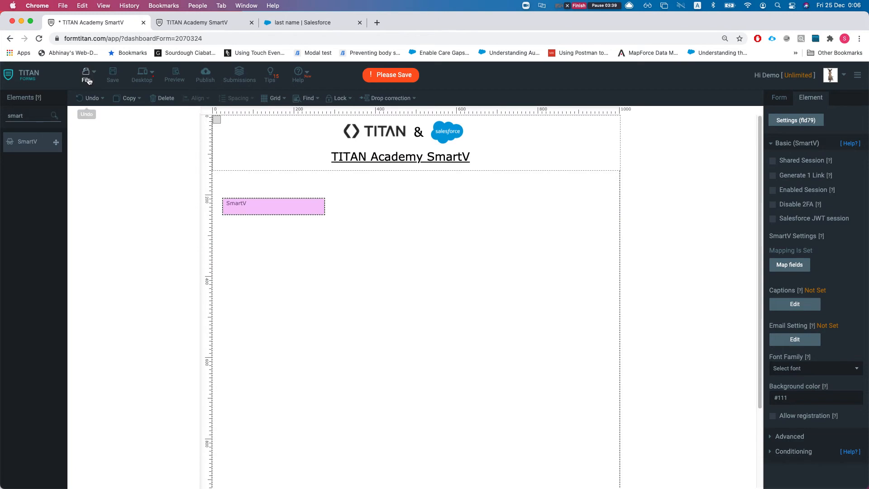
{"action": "left_click", "coordinate": [112, 75]}
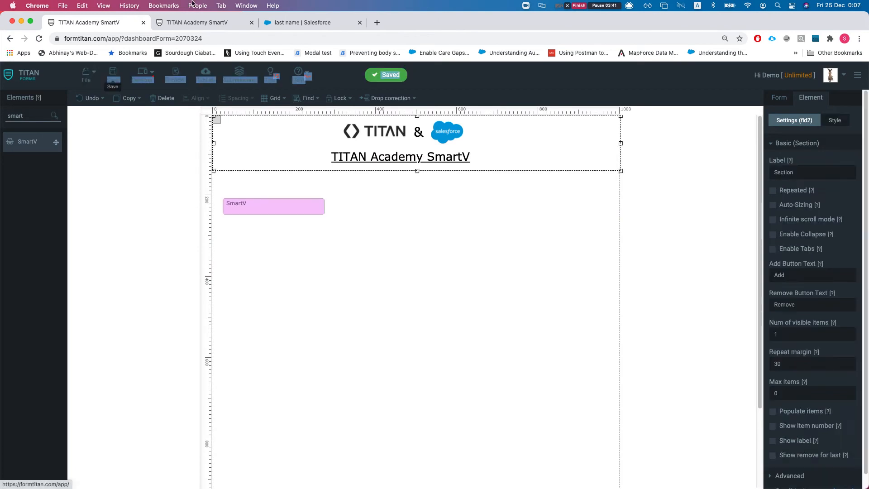
{"action": "left_click", "coordinate": [171, 25]}
{"action": "key", "text": "super+r"}
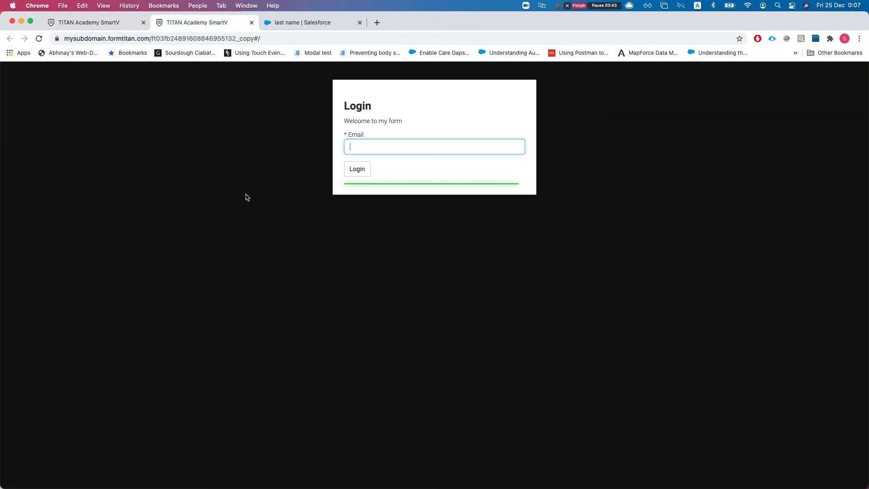
Switch to the Salesforce contact being edited and search the page for "email"
{"action": "left_click", "coordinate": [335, 22]}
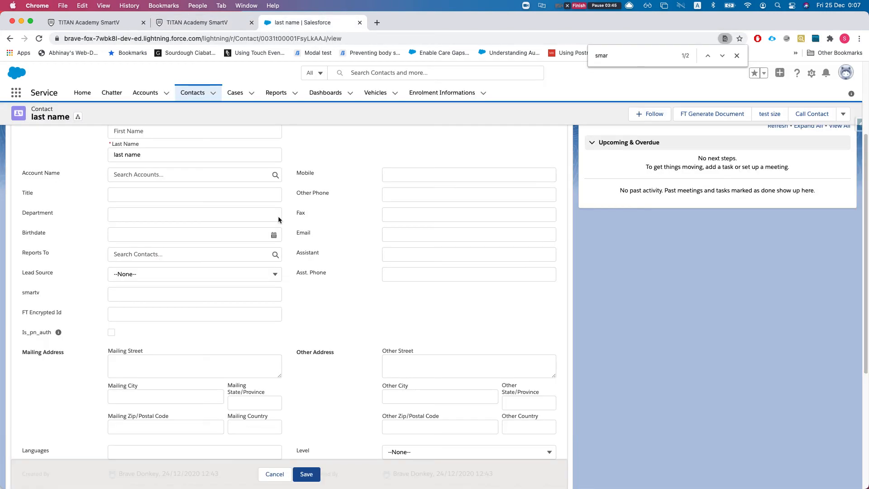
{"action": "scroll", "coordinate": [140, 381], "scroll_direction": "up", "scroll_amount": 3}
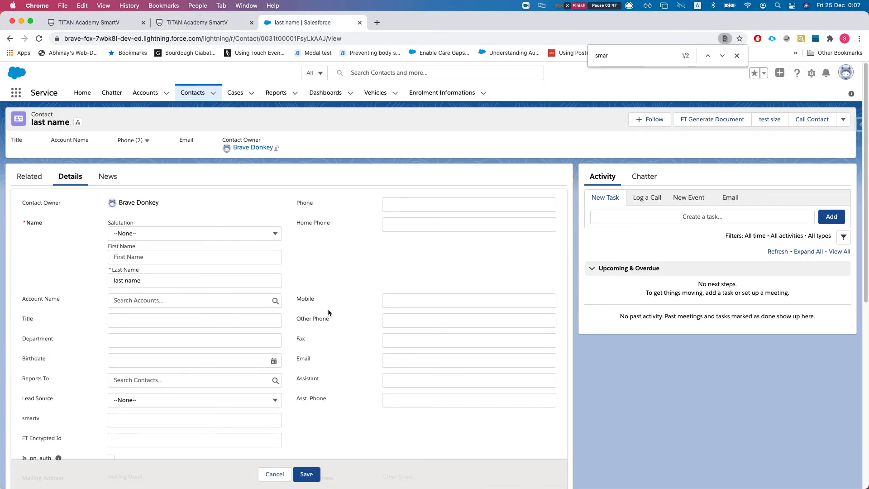
{"action": "scroll", "coordinate": [336, 308], "scroll_direction": "down", "scroll_amount": 10}
{"action": "scroll", "coordinate": [295, 327], "scroll_direction": "up", "scroll_amount": 8}
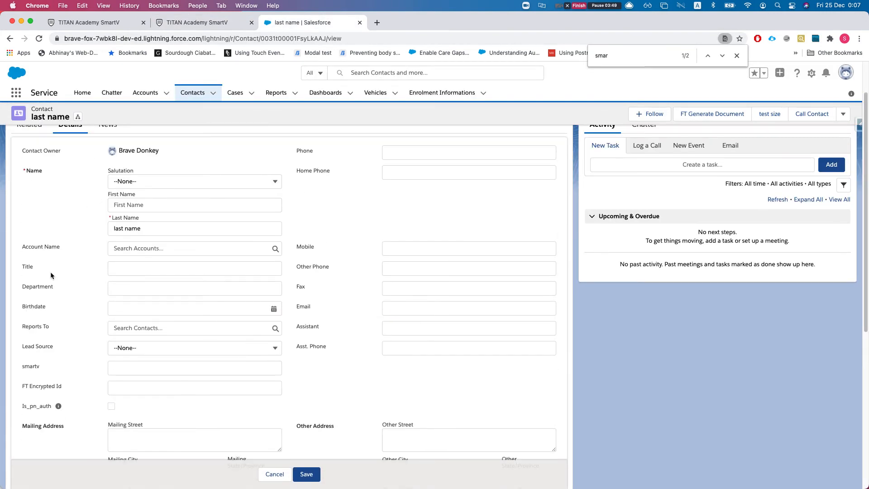
{"action": "scroll", "coordinate": [83, 330], "scroll_direction": "down", "scroll_amount": 1}
{"action": "key", "text": "super+f"}
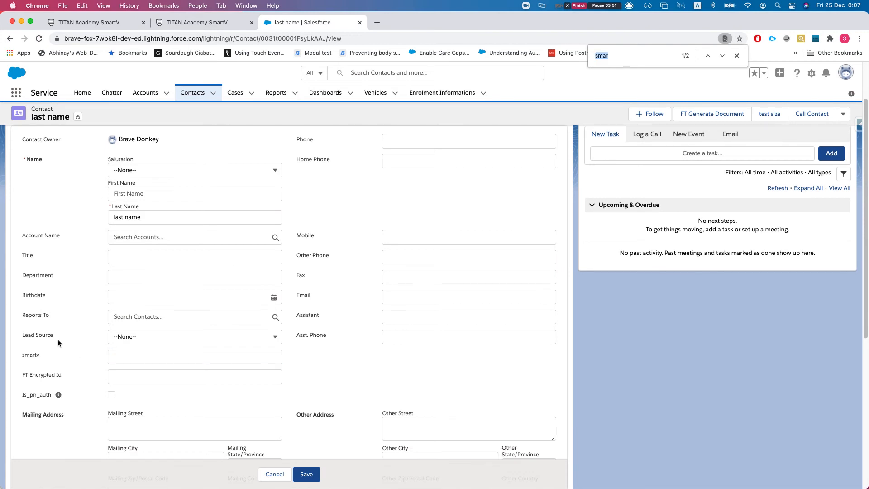
{"action": "type", "text": "email"}
Fill in the contact's email address, copy it and save the contact record
{"action": "left_click", "coordinate": [413, 359]}
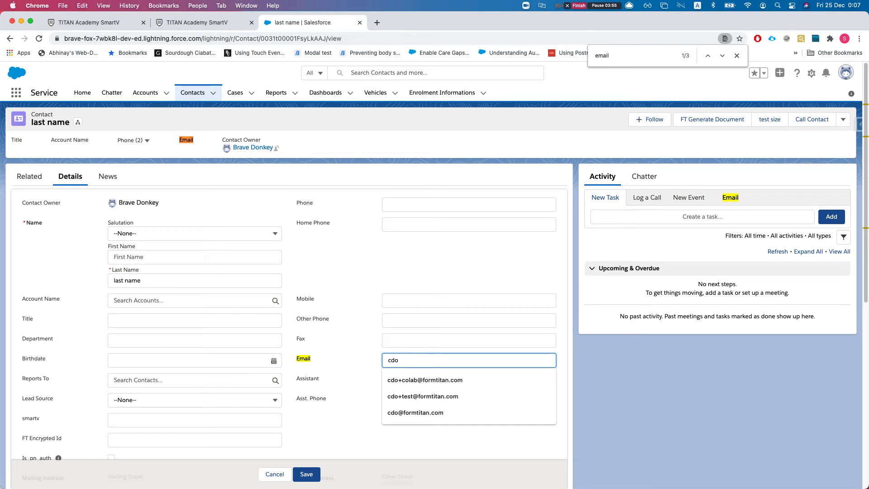
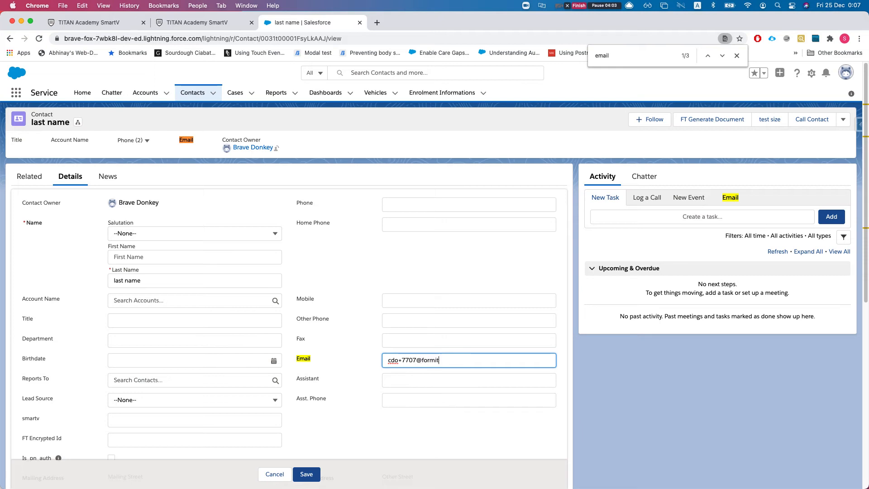
{"action": "key", "text": "super+a"}
{"action": "key", "text": "super+c"}
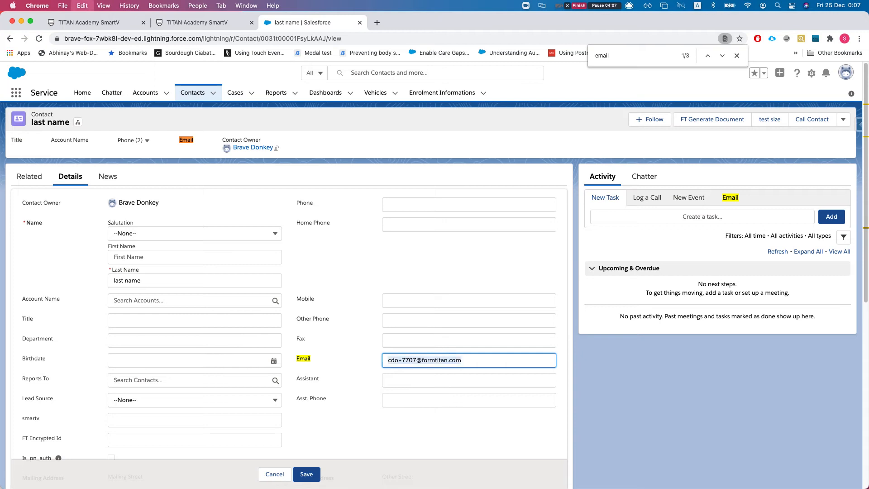
{"action": "left_click", "coordinate": [306, 474]}
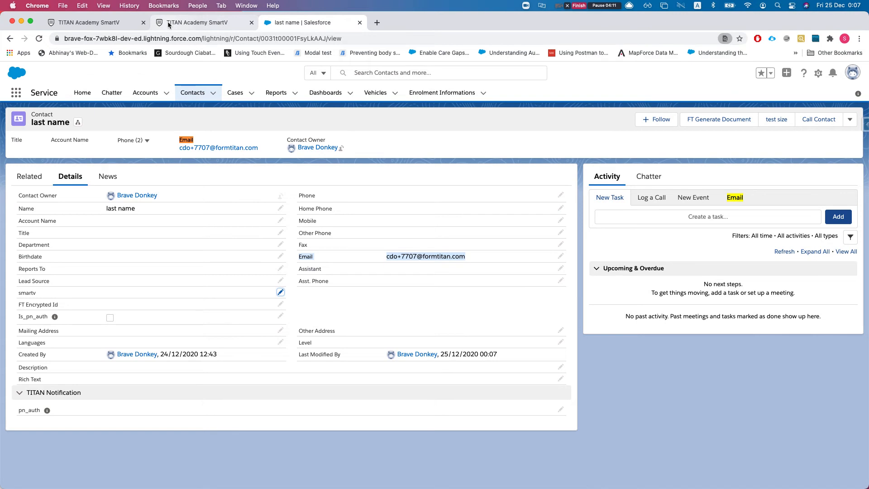
Switch to the published form and log in with the copied contact email
{"action": "left_click", "coordinate": [168, 21]}
{"action": "key", "text": "super+v"}
{"action": "left_click", "coordinate": [356, 170]}
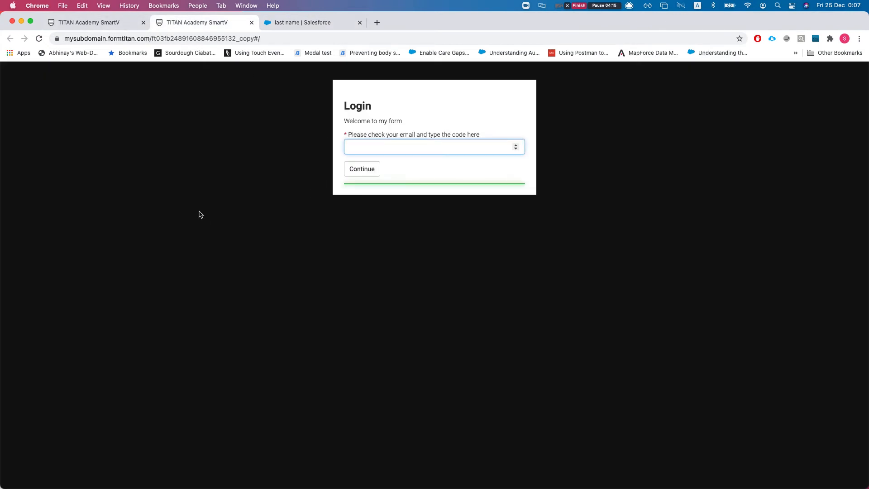
Bring up the Gmail window, open the FormTitan security code message and copy the verification code
{"action": "key", "text": "ctrl+Up"}
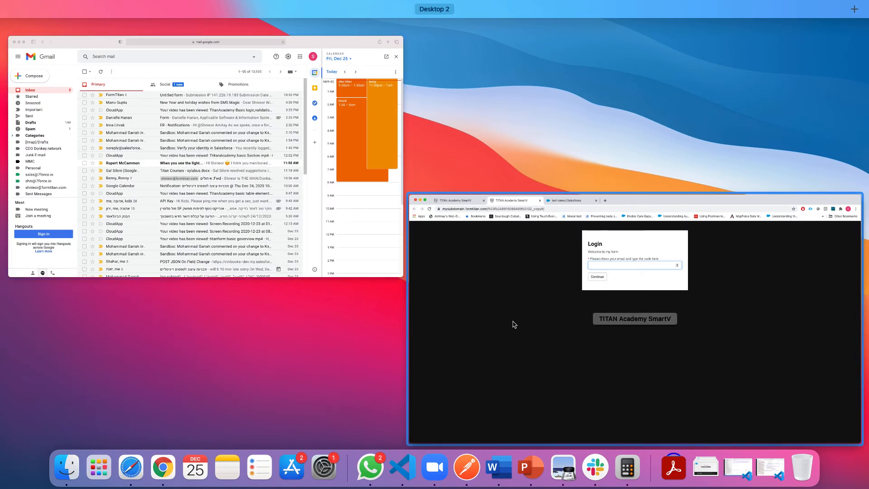
{"action": "left_click", "coordinate": [487, 330]}
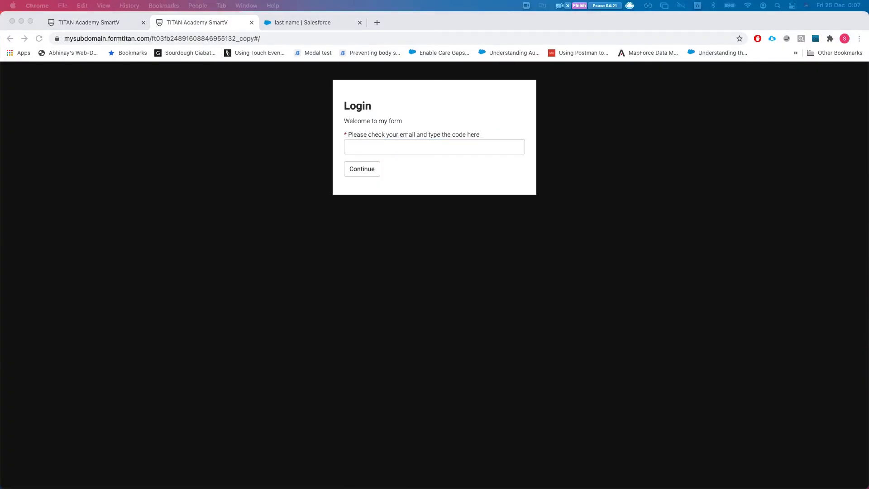
{"action": "left_click_drag", "start_coordinate": [0, 27], "coordinate": [0, 28]}
{"action": "left_click_drag", "start_coordinate": [0, 27], "coordinate": [624, 32]}
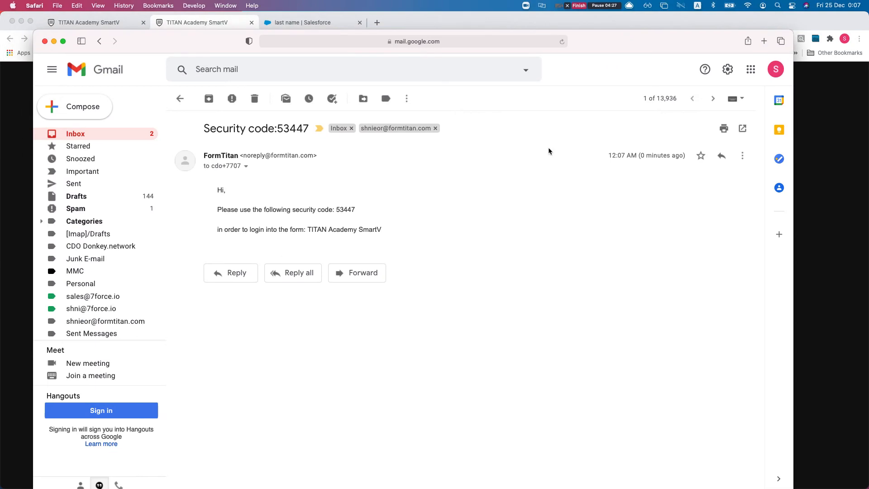
{"action": "double_click", "coordinate": [348, 210]}
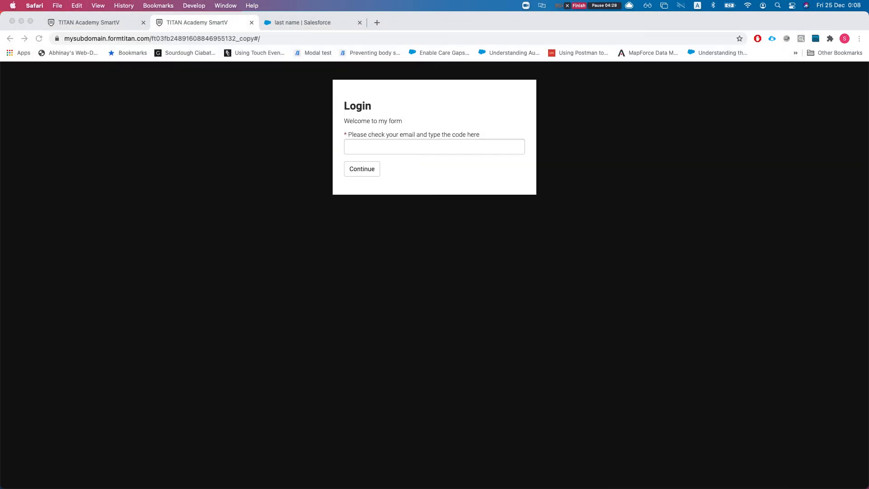
Reload the Salesforce contact and check the smartv field in its details
{"action": "left_click", "coordinate": [287, 22]}
{"action": "key", "text": "super+r"}
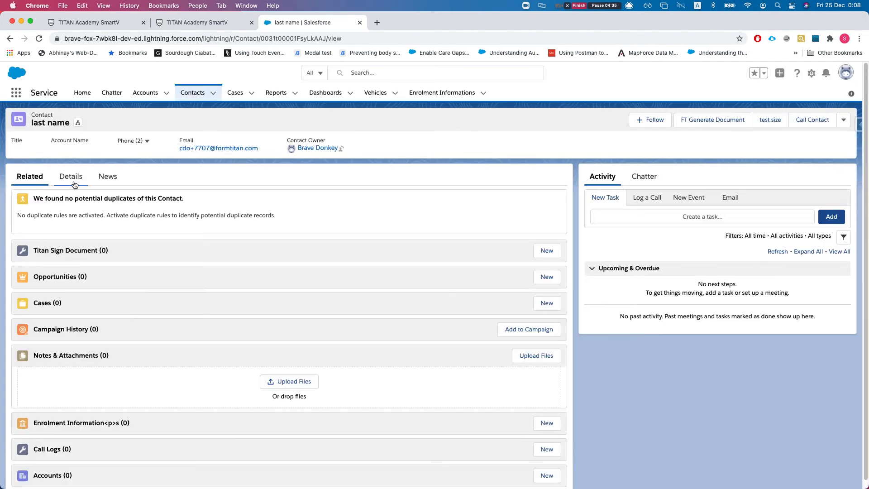
{"action": "left_click", "coordinate": [71, 177]}
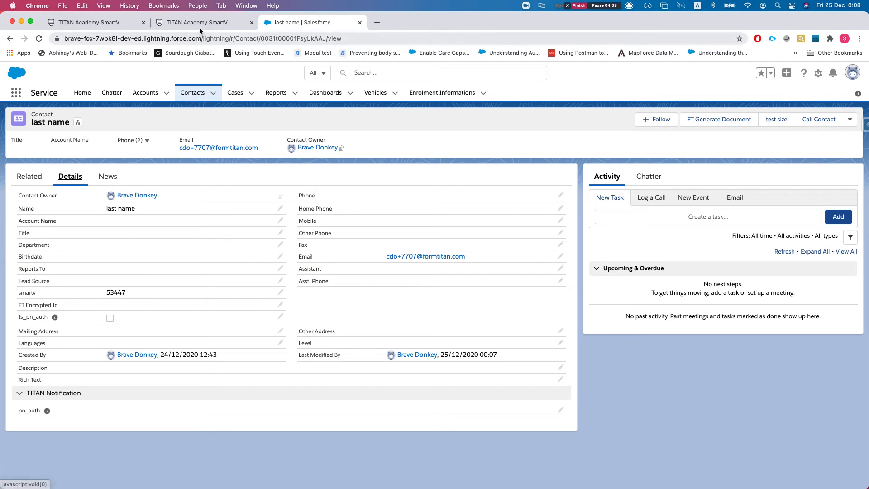
Submit the copied verification code on the form's login page, then reload the form
{"action": "left_click", "coordinate": [177, 22]}
{"action": "key", "text": "super+v"}
{"action": "left_click", "coordinate": [362, 168]}
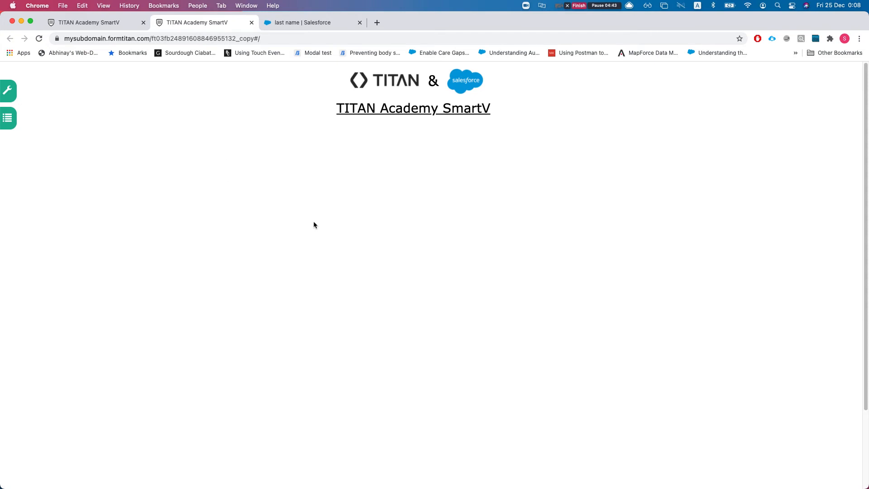
{"action": "key", "text": "super+r"}
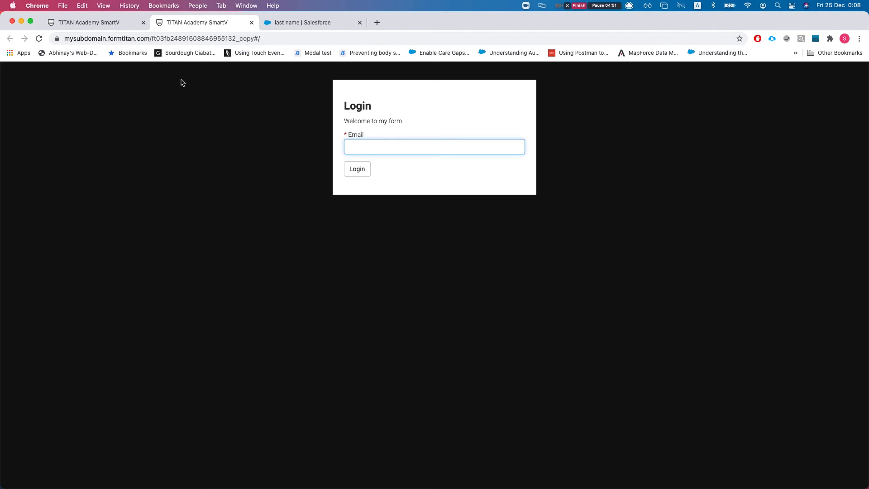
In the form builder, enable the session for the SmartV element with a value of 20 minutes and save the form
{"action": "left_click", "coordinate": [107, 28]}
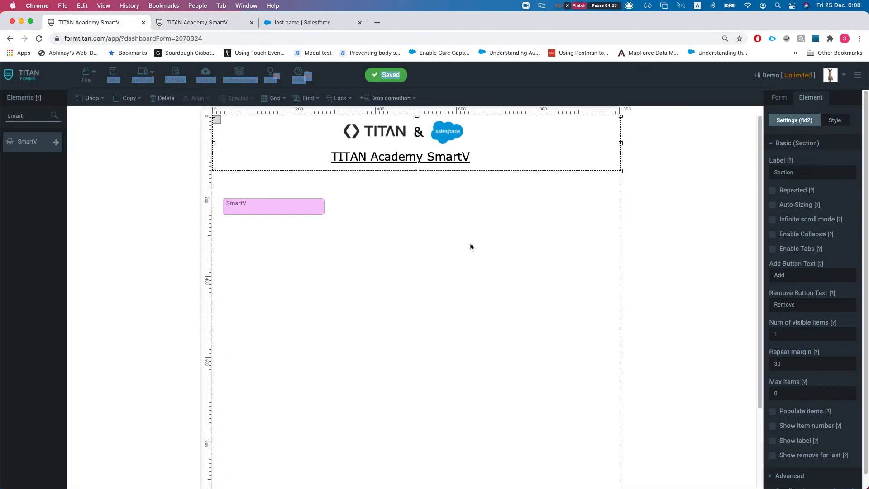
{"action": "left_click", "coordinate": [292, 210]}
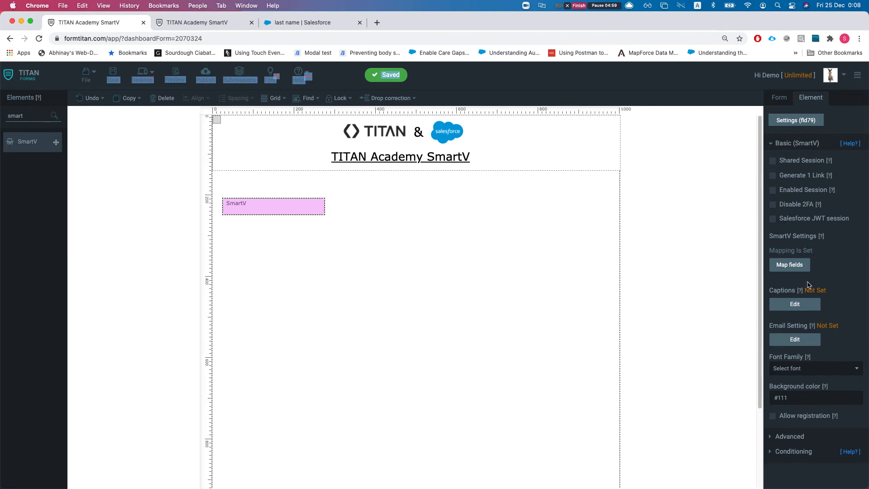
{"action": "left_click", "coordinate": [773, 191]}
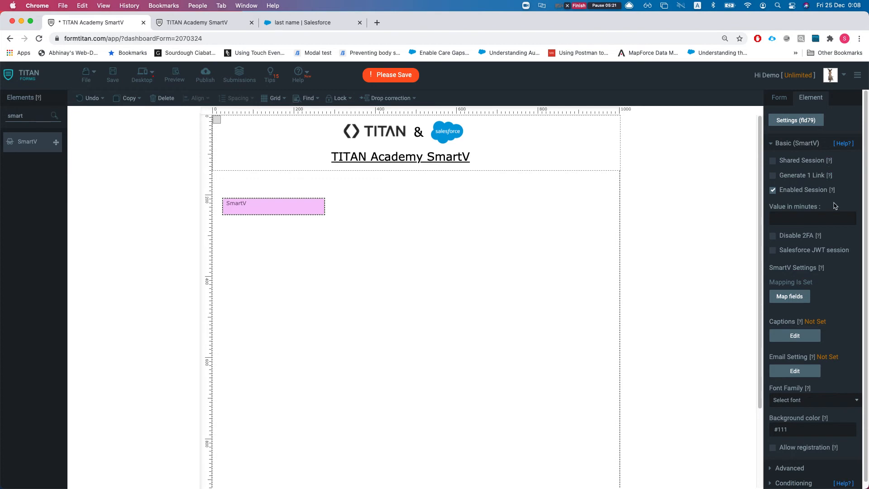
{"action": "left_click", "coordinate": [813, 219]}
{"action": "type", "text": "20"}
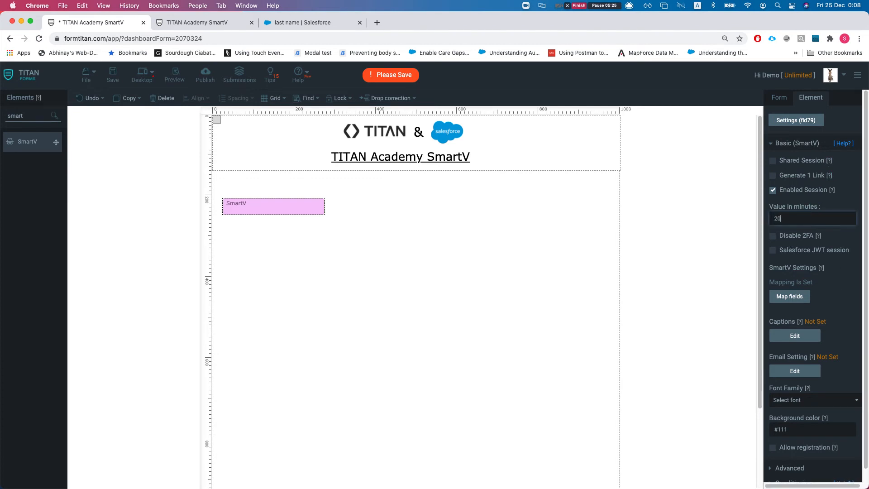
{"action": "left_click", "coordinate": [114, 76]}
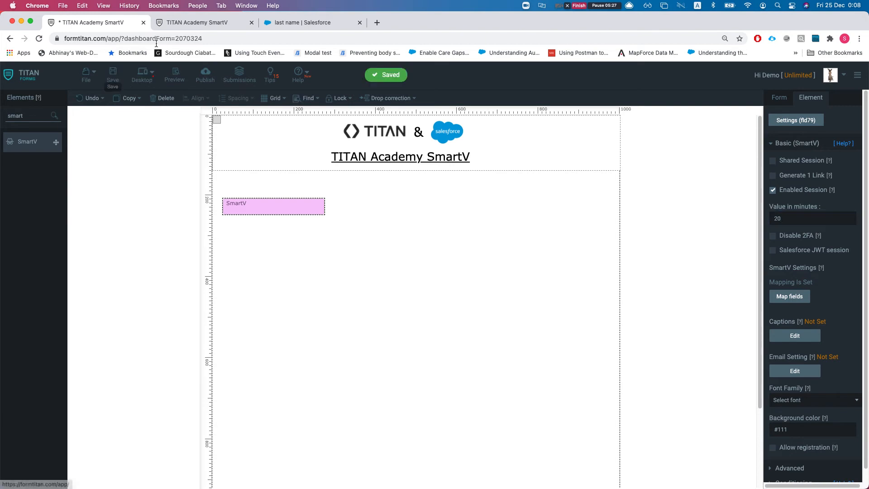
{"action": "left_click", "coordinate": [177, 23]}
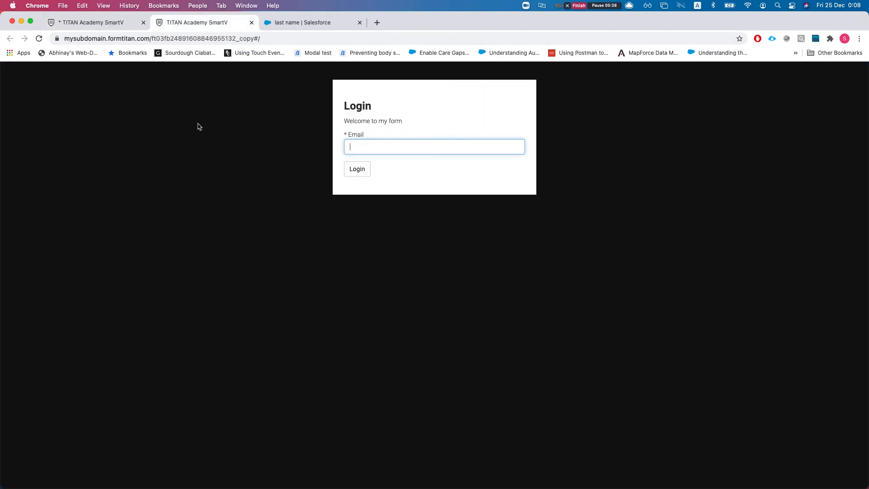
{"action": "left_click", "coordinate": [113, 25]}
{"action": "left_click", "coordinate": [113, 76]}
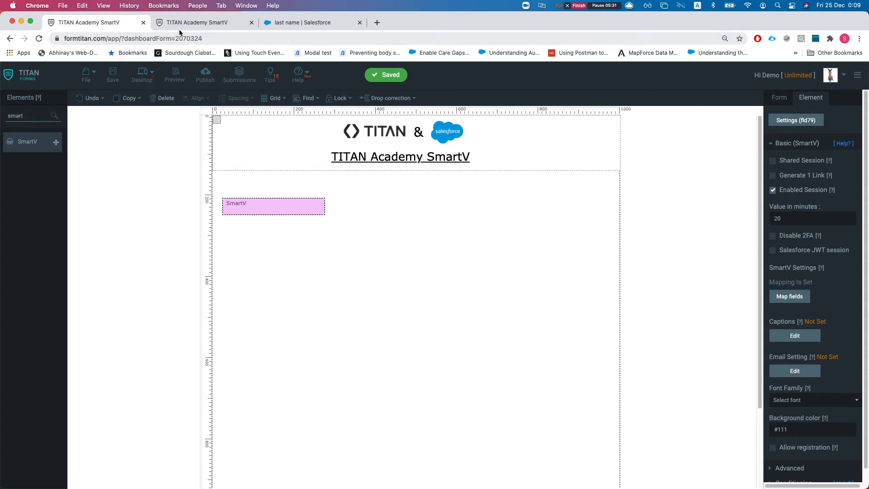
Switch to the form's login page and try to log in with the earlier verification code
{"action": "left_click", "coordinate": [182, 25]}
{"action": "left_click", "coordinate": [388, 144]}
{"action": "left_click", "coordinate": [347, 169]}
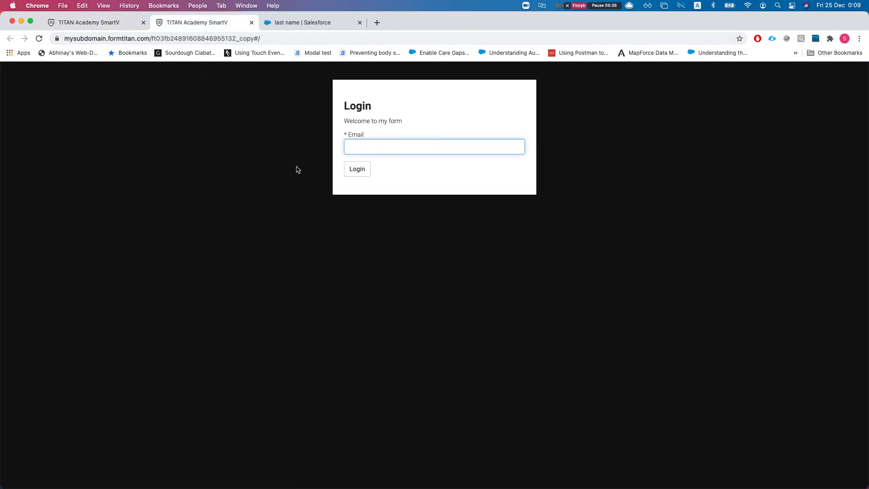
Enter the contact's email on the form's login page, copy it and log in to request a verification code
{"action": "key", "text": "super+a"}
{"action": "key", "text": "super+c"}
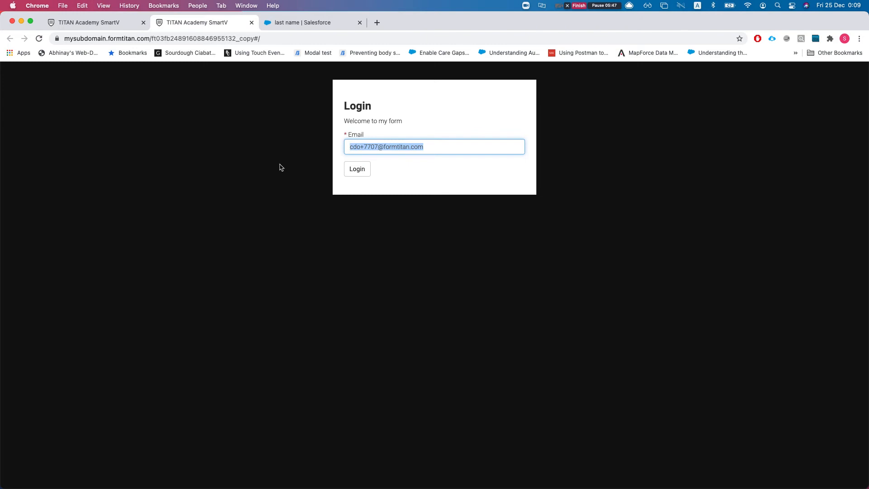
{"action": "left_click", "coordinate": [355, 171]}
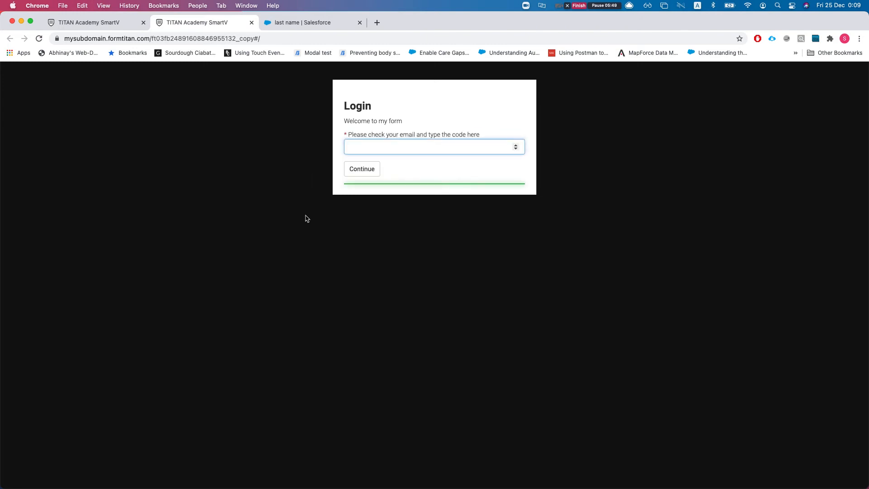
Switch to Salesforce, reload the contact and look up the new smartv code in its details
{"action": "left_click", "coordinate": [279, 25]}
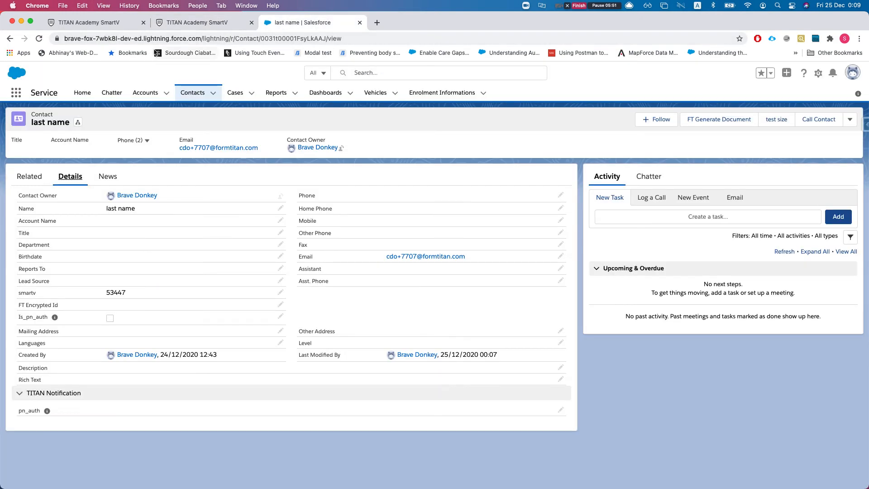
{"action": "left_click", "coordinate": [167, 38]}
{"action": "key", "text": "Return"}
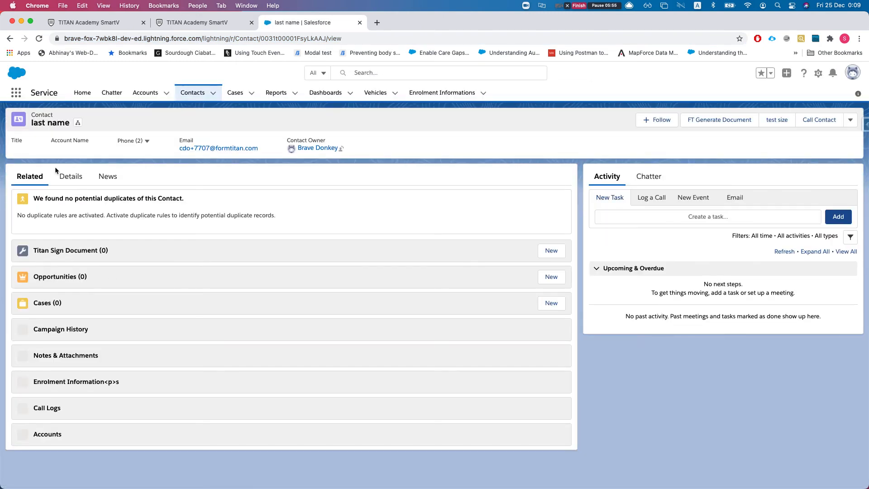
{"action": "left_click", "coordinate": [64, 176]}
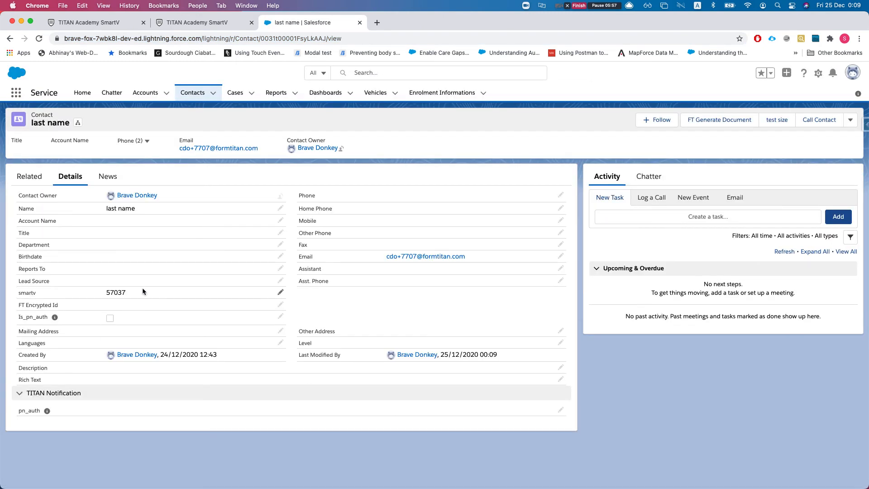
Return to the form's login page and submit the new verification code from the contact record
{"action": "left_click", "coordinate": [195, 23]}
{"action": "key", "text": "cmd+v"}
{"action": "left_click", "coordinate": [361, 169]}
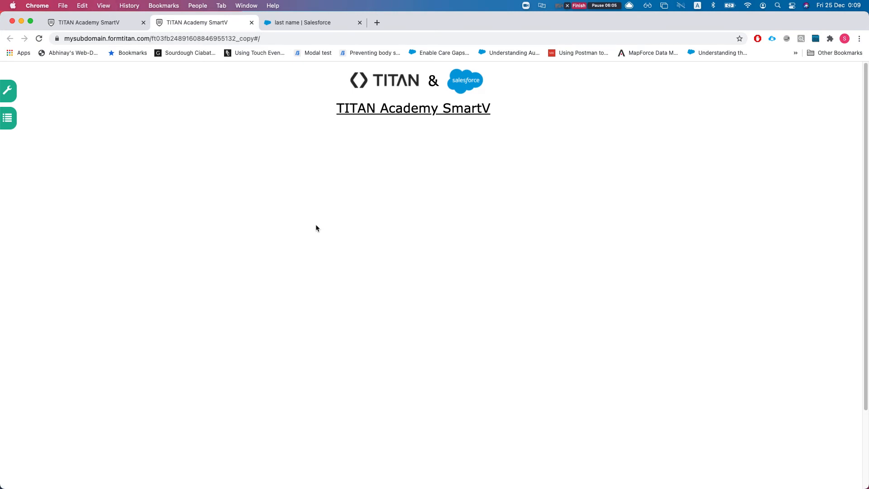
Switch to the form editor and add a Label element with the text hello beside the SmartV element
{"action": "left_click", "coordinate": [96, 24]}
{"action": "left_click", "coordinate": [410, 308]}
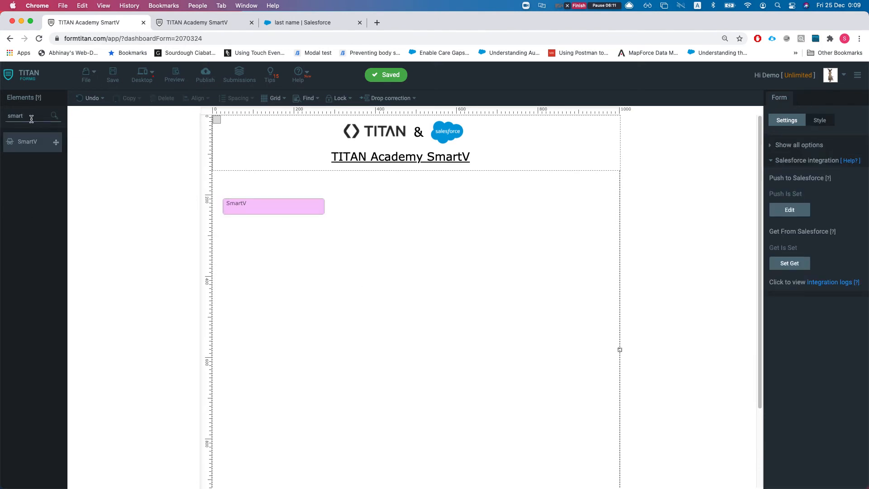
{"action": "key", "text": "super+a"}
{"action": "key", "text": "BackSpace"}
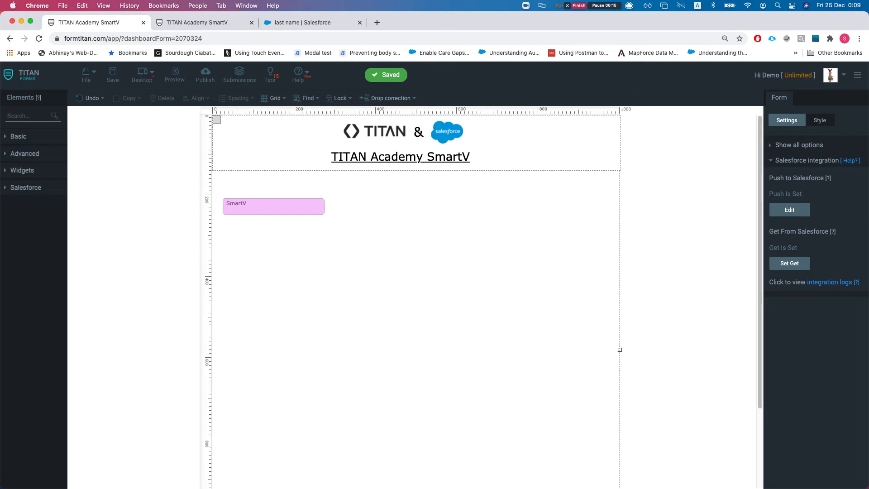
{"action": "type", "text": "Labe"}
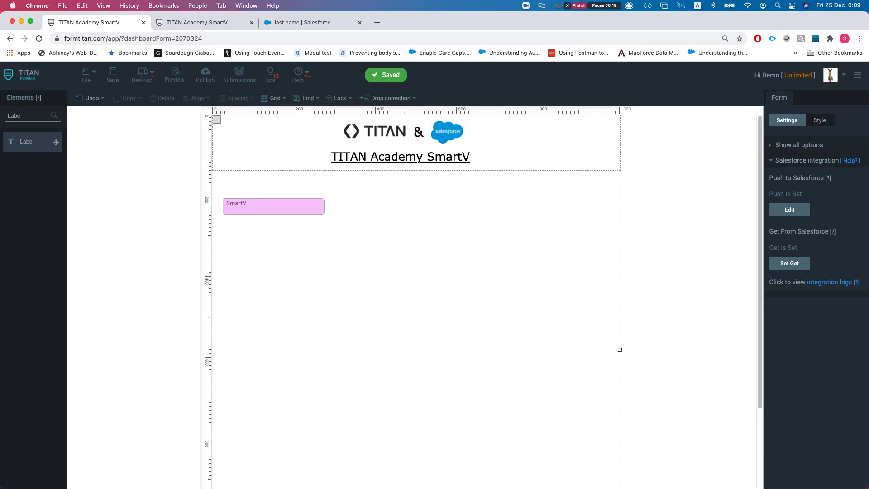
{"action": "left_click_drag", "start_coordinate": [54, 142], "coordinate": [432, 217]}
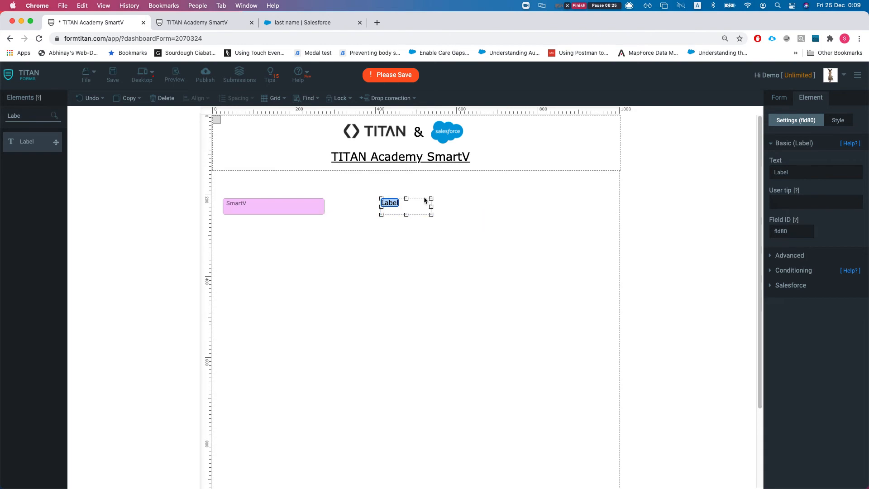
{"action": "double_click", "coordinate": [822, 173]}
{"action": "type", "text": "hello"}
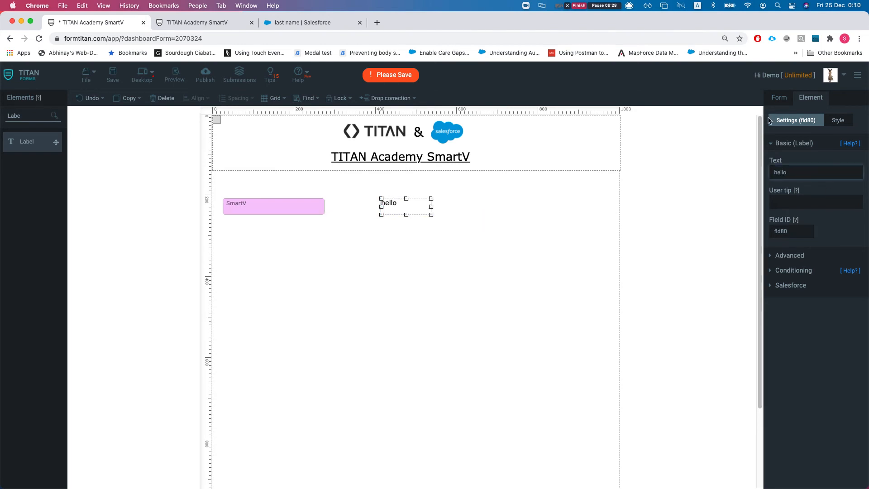
{"action": "left_click", "coordinate": [401, 280]}
{"action": "left_click", "coordinate": [398, 203]}
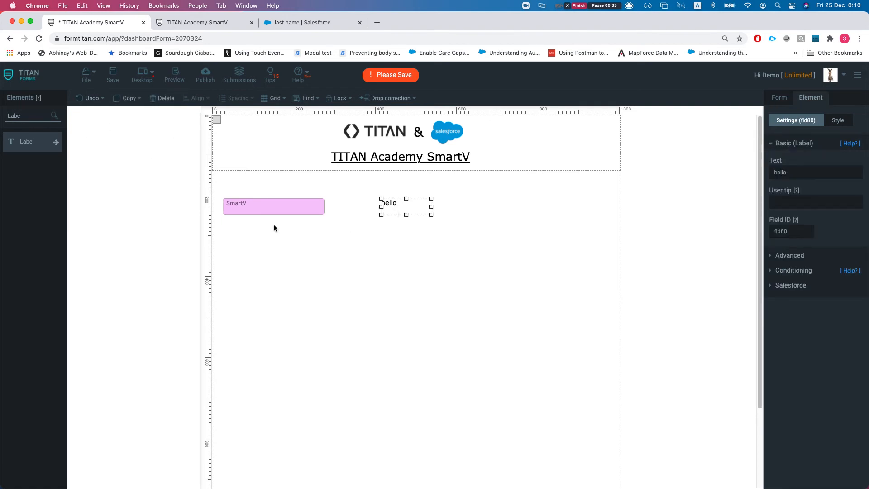
Open the Contact object's form-field mapping in the SmartV element's Salesforce integration settings
{"action": "left_click", "coordinate": [242, 206]}
{"action": "scroll", "coordinate": [820, 357], "scroll_direction": "down", "scroll_amount": 1}
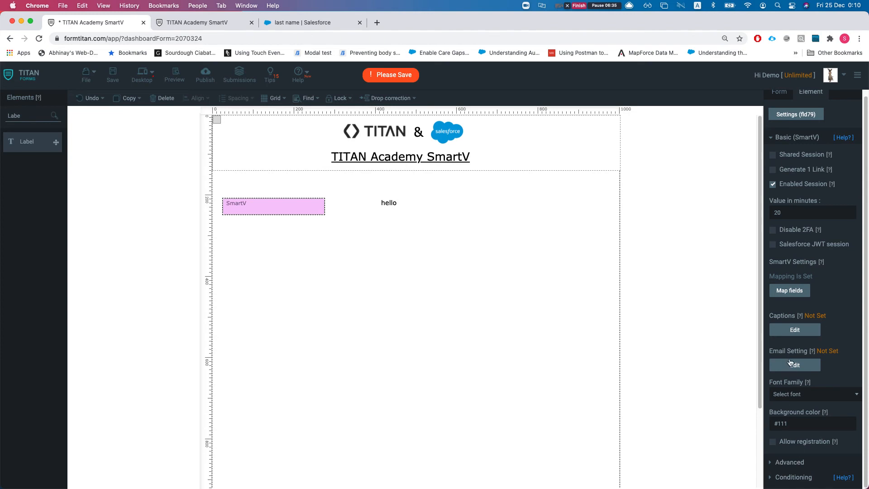
{"action": "left_click", "coordinate": [790, 290]}
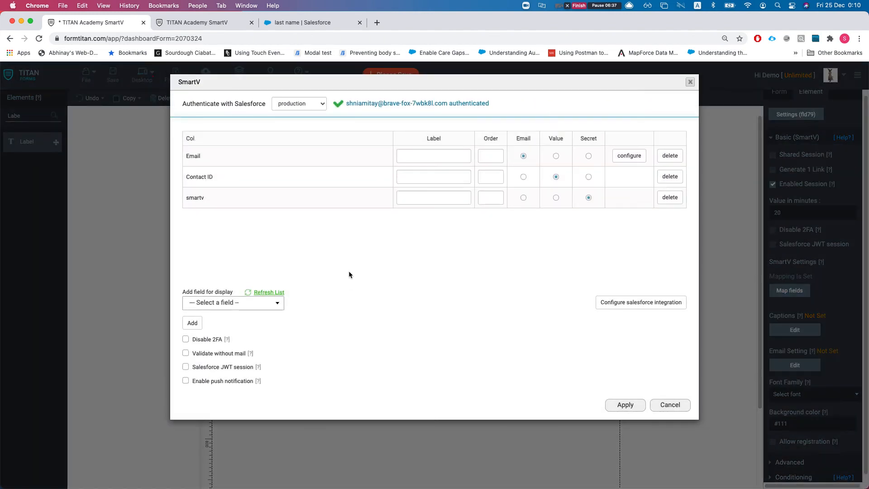
{"action": "left_click", "coordinate": [639, 302]}
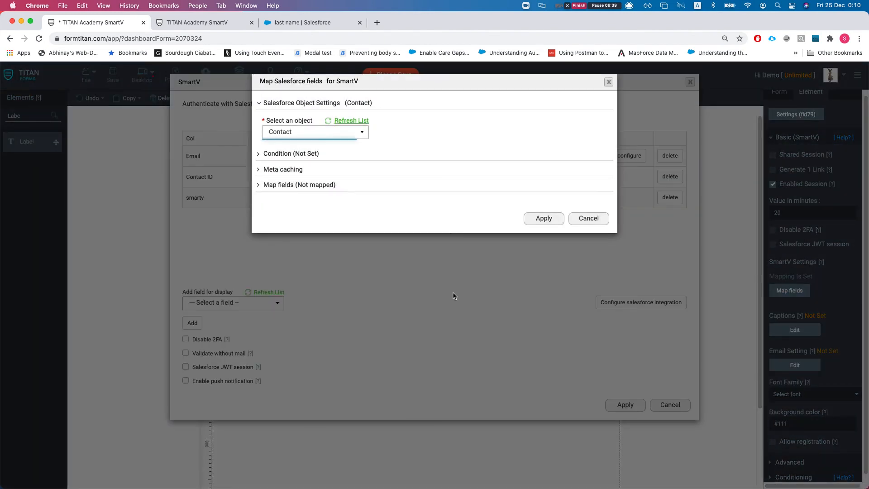
{"action": "left_click", "coordinate": [276, 186]}
{"action": "left_click", "coordinate": [300, 225]}
{"action": "scroll", "coordinate": [220, 181], "scroll_direction": "down", "scroll_amount": 1}
{"action": "scroll", "coordinate": [236, 200], "scroll_direction": "up", "scroll_amount": 1}
Map the hello label to the contact's Full Name field and apply the SmartV settings
{"action": "left_click", "coordinate": [226, 110]}
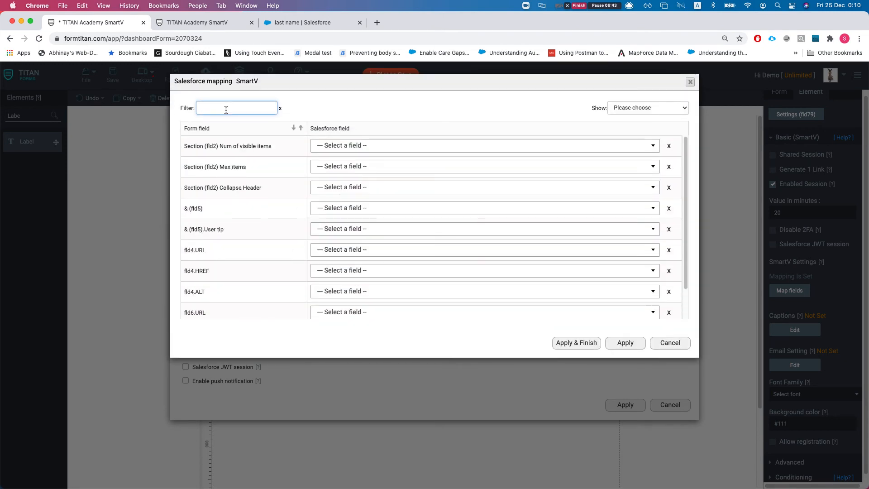
{"action": "type", "text": "hell"}
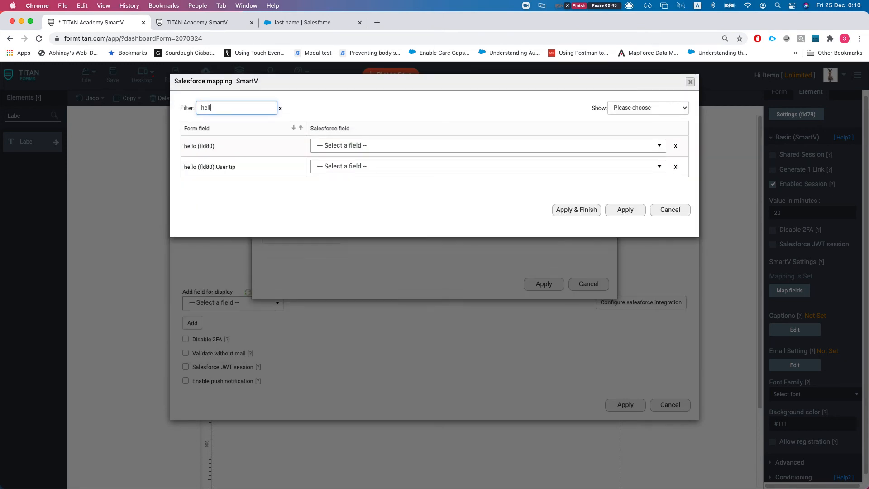
{"action": "left_click", "coordinate": [329, 146]}
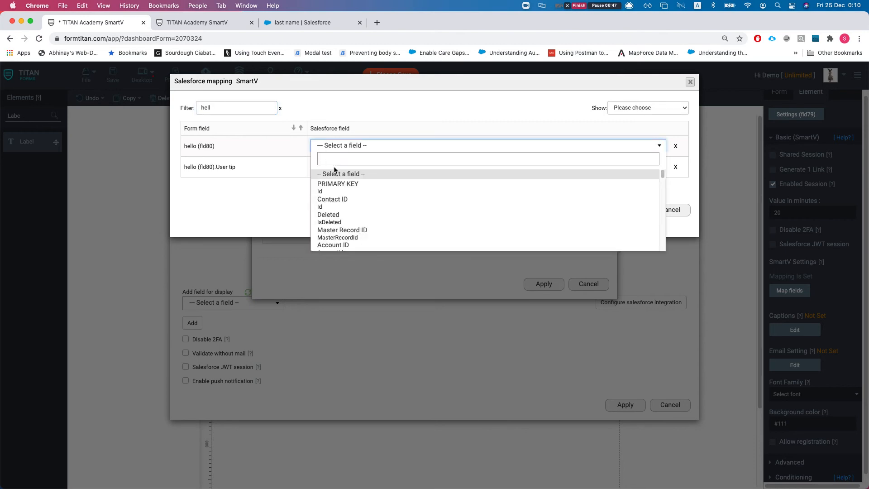
{"action": "type", "text": "co"}
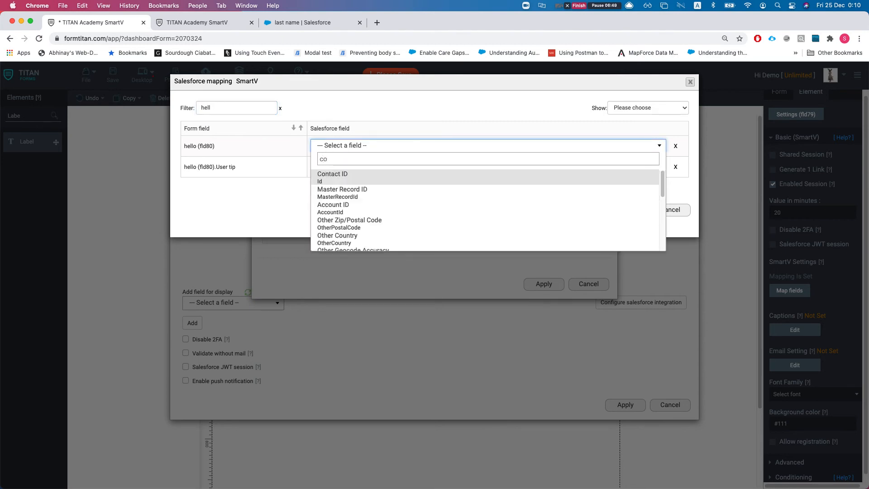
{"action": "key", "text": "BackSpace"}
{"action": "key", "text": "BackSpace"}
{"action": "type", "text": "full"}
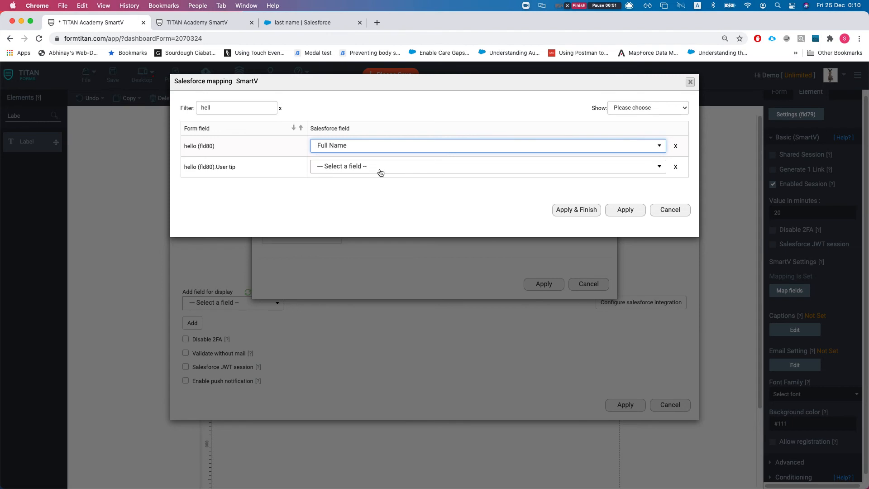
{"action": "left_click", "coordinate": [576, 210]}
{"action": "left_click", "coordinate": [625, 404]}
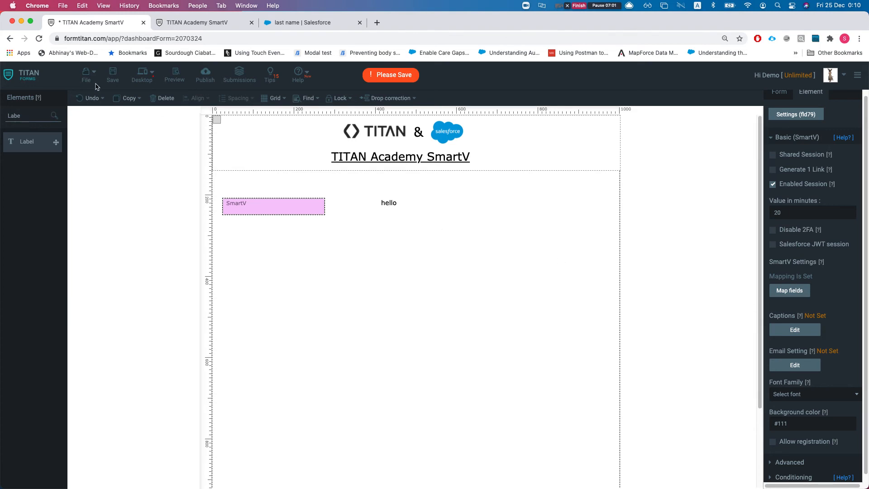
Save the form and reload its live page to check the mapped hello label
{"action": "left_click", "coordinate": [113, 74]}
{"action": "left_click", "coordinate": [185, 23]}
{"action": "key", "text": "super+r"}
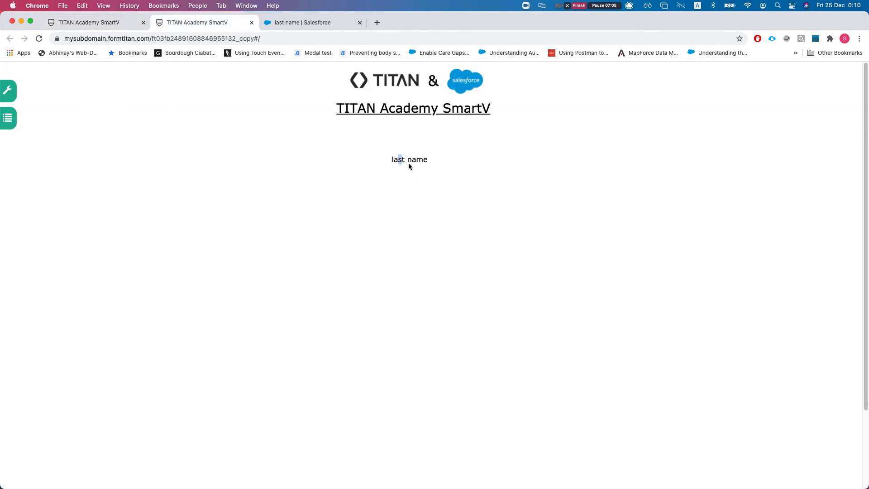
{"action": "key", "text": "super+a"}
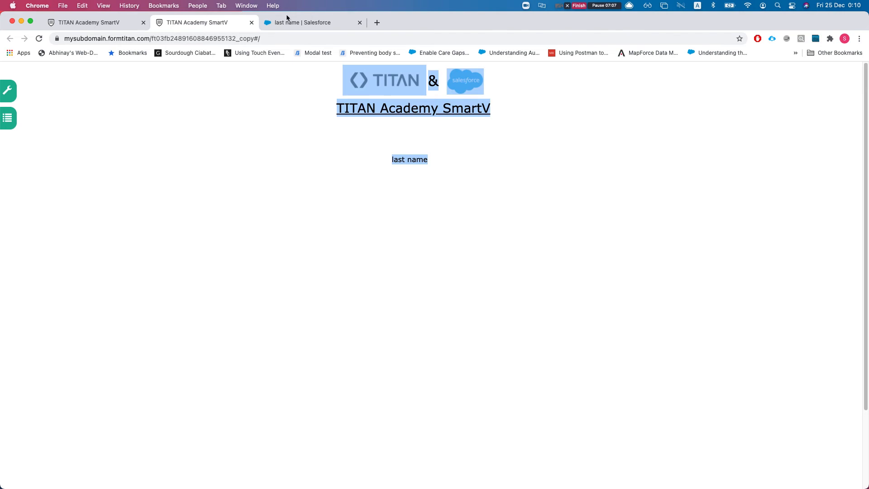
{"action": "left_click", "coordinate": [324, 81]}
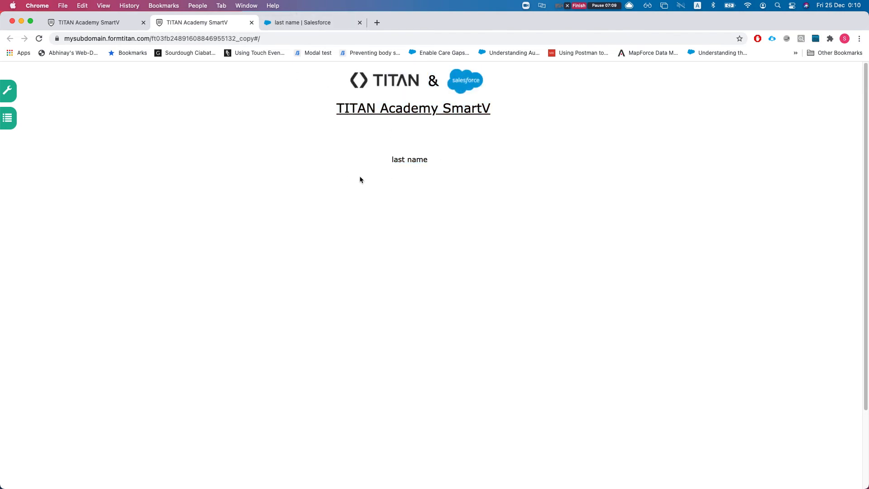
Return to the form editor and add an Email element below the hello label
{"action": "left_click", "coordinate": [100, 24]}
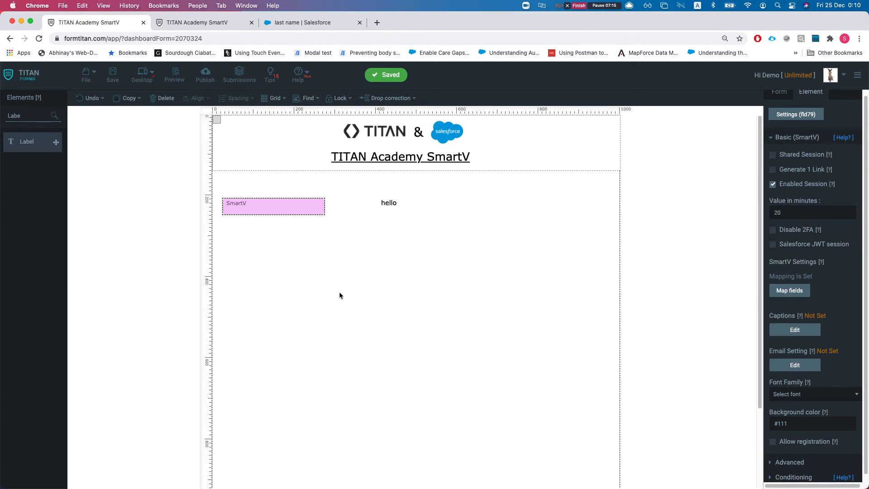
{"action": "left_click", "coordinate": [359, 274]}
{"action": "double_click", "coordinate": [27, 117]}
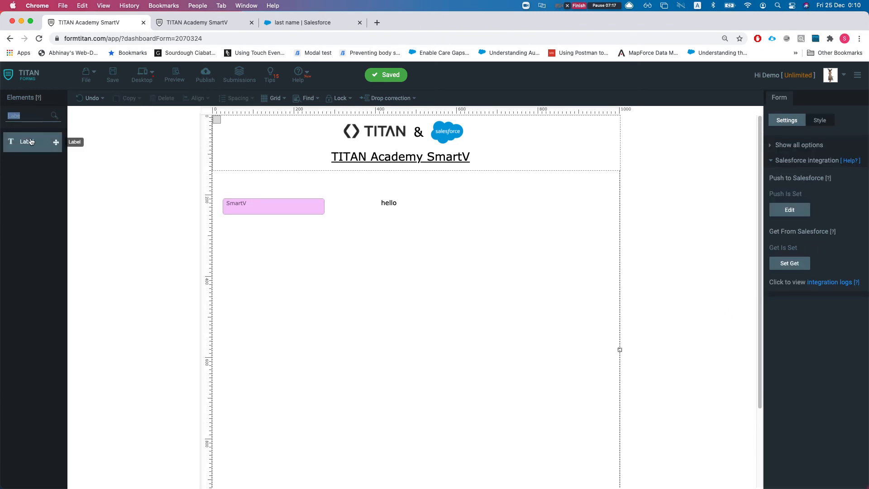
{"action": "type", "text": "text"}
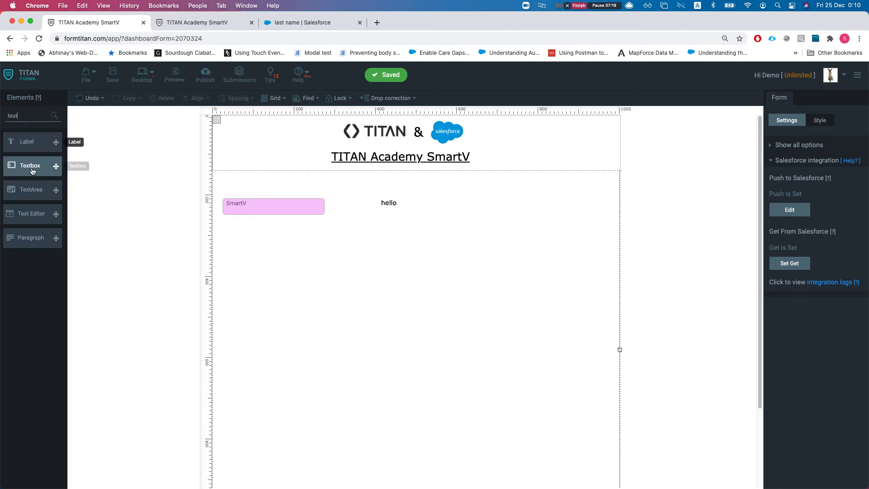
{"action": "double_click", "coordinate": [29, 117]}
{"action": "type", "text": "email"}
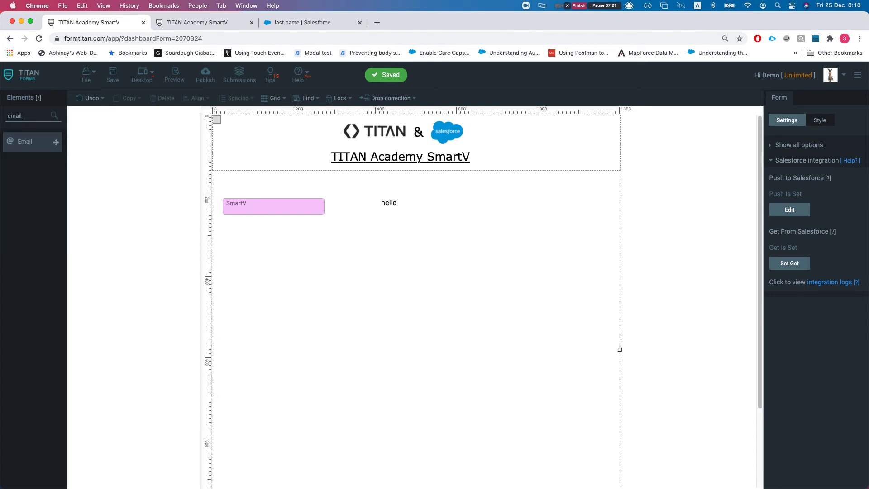
{"action": "left_click_drag", "start_coordinate": [32, 144], "coordinate": [399, 249]}
Set the email element's label to "Loggeed in contact email"
{"action": "double_click", "coordinate": [798, 176]}
{"action": "type", "text": "Loggeed in"}
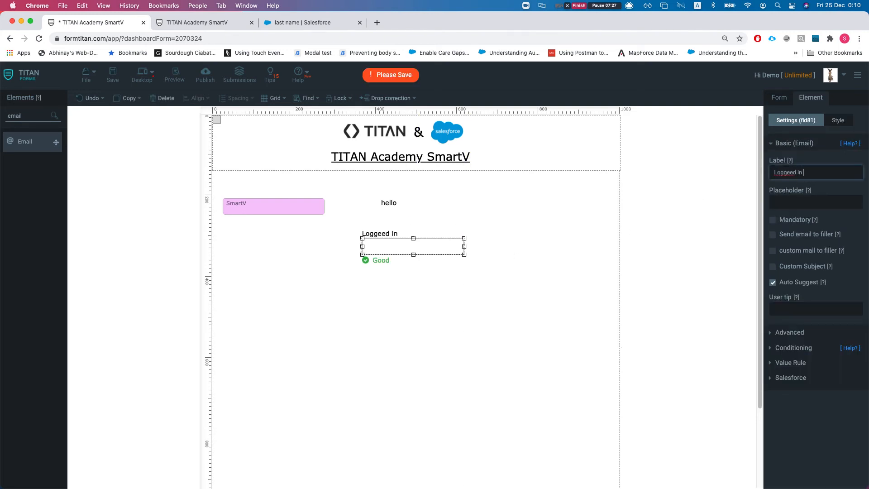
{"action": "key", "text": "BackSpace"}
{"action": "key", "text": "BackSpace"}
{"action": "key", "text": "BackSpace"}
{"action": "key", "text": "BackSpace"}
{"action": "key", "text": "BackSpace"}
{"action": "type", "text": "cointact email"}
{"action": "left_click", "coordinate": [352, 253]}
Reopen the SmartV element's Salesforce integration and bring up its Contact field mapping
{"action": "left_click", "coordinate": [292, 213]}
{"action": "scroll", "coordinate": [797, 271], "scroll_direction": "down", "scroll_amount": 1}
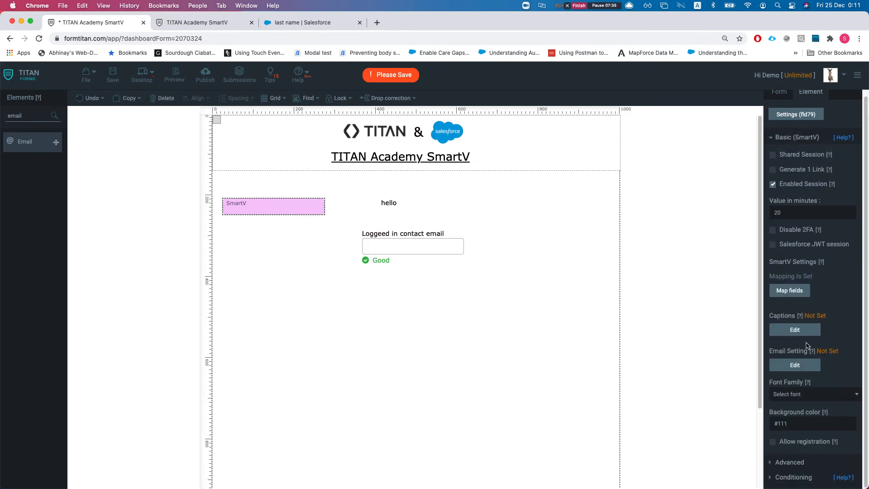
{"action": "left_click", "coordinate": [789, 290]}
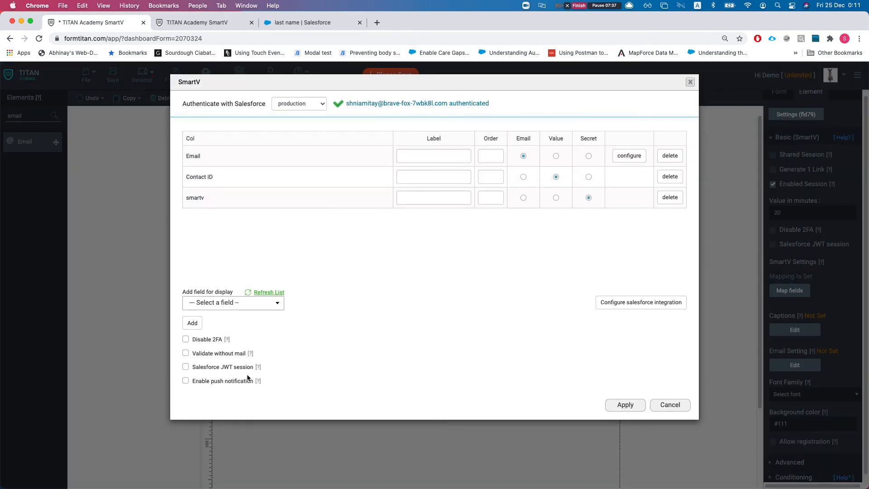
{"action": "left_click", "coordinate": [652, 302]}
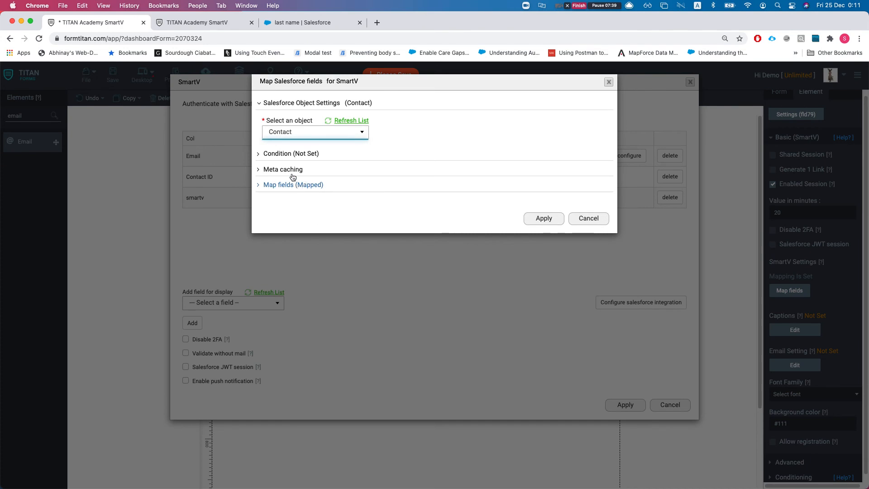
{"action": "left_click", "coordinate": [293, 185]}
{"action": "left_click", "coordinate": [301, 227]}
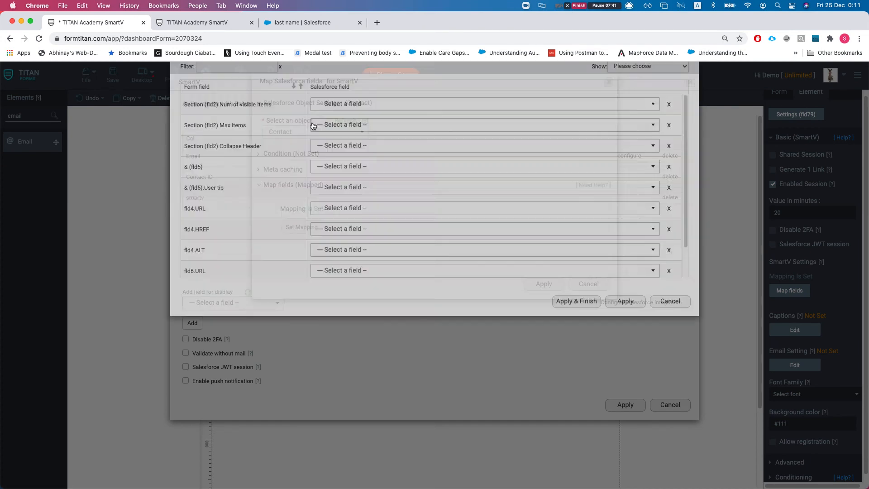
Map the "Loggeed in contact email" element to the contact's Email field and apply the SmartV settings
{"action": "left_click", "coordinate": [225, 113]}
{"action": "type", "text": "email"}
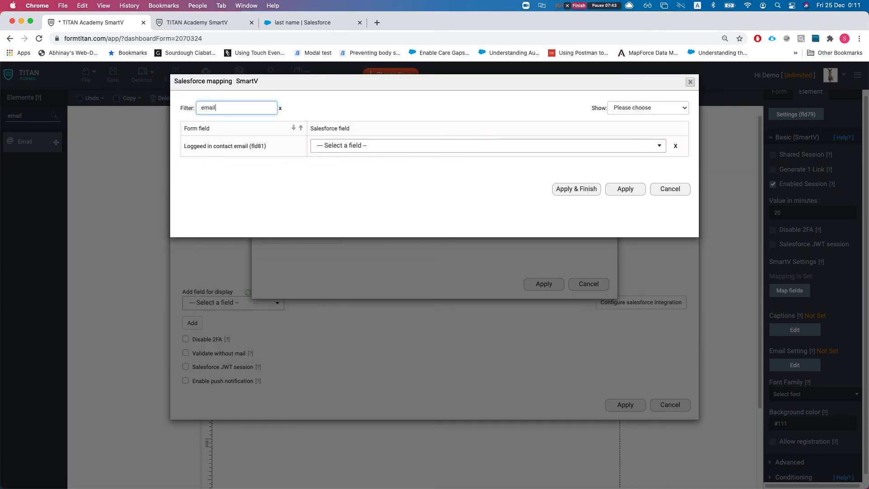
{"action": "left_click", "coordinate": [353, 148]}
{"action": "type", "text": "email"}
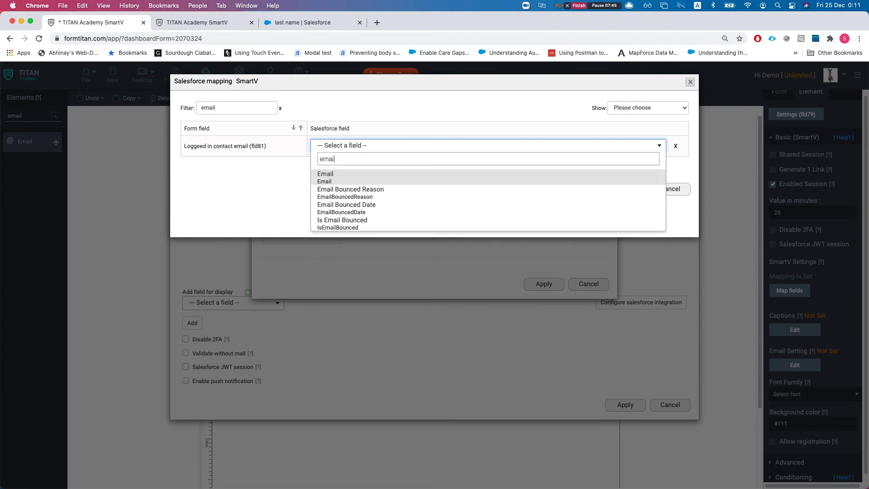
{"action": "key", "text": "Return"}
{"action": "left_click", "coordinate": [579, 189]}
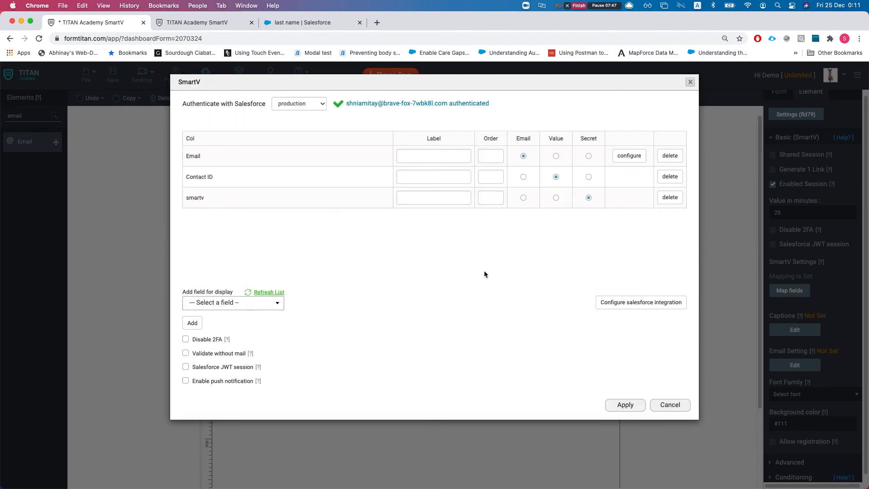
{"action": "left_click", "coordinate": [625, 405]}
Save the form and reload its live page to check the mapped email element
{"action": "left_click", "coordinate": [112, 73]}
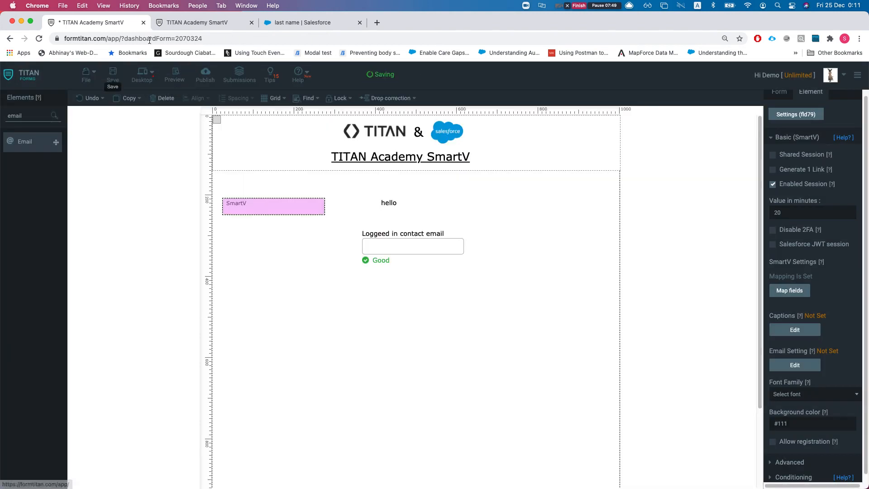
{"action": "left_click", "coordinate": [195, 22]}
{"action": "key", "text": "super+r"}
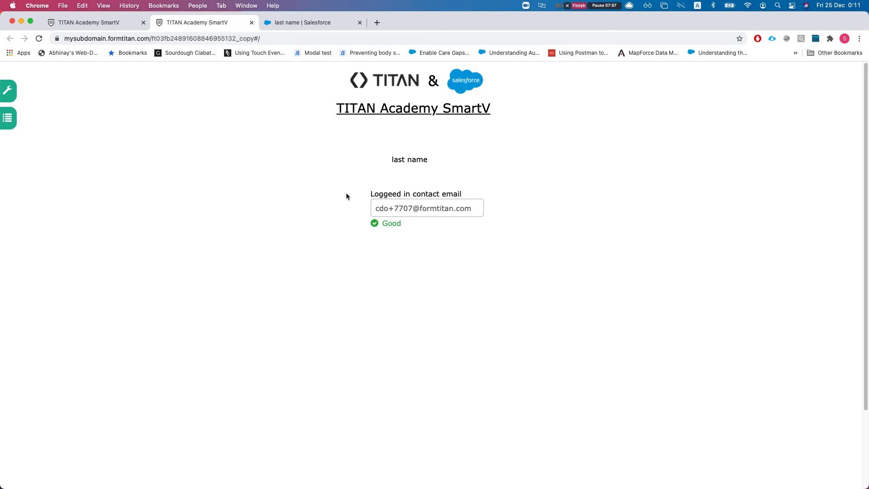
Return to the form editor and delete the hello label and the contact email element together
{"action": "left_click", "coordinate": [93, 29]}
{"action": "left_click", "coordinate": [373, 242]}
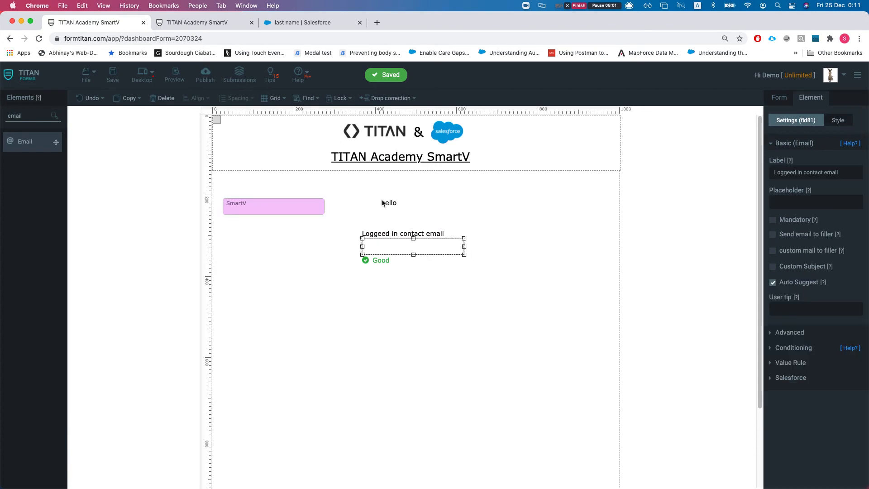
{"action": "left_click", "coordinate": [384, 203], "text": "shift"}
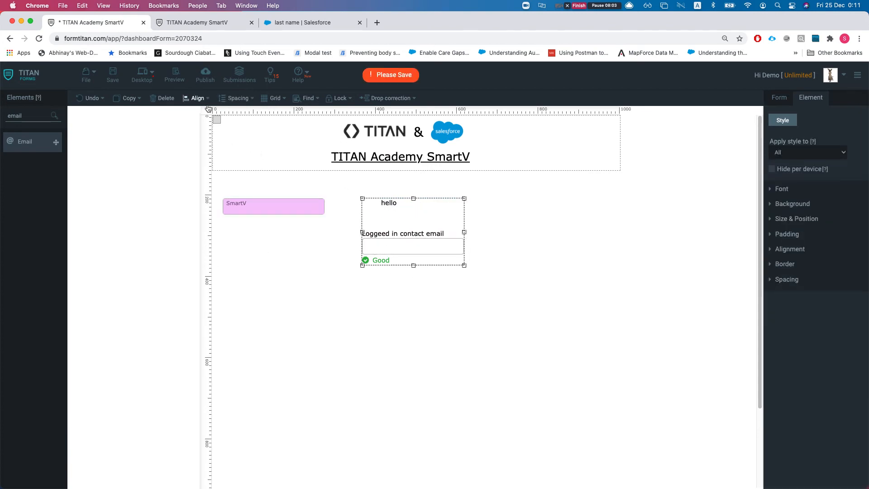
{"action": "left_click", "coordinate": [164, 98]}
Find the Textbox element and place it on the form beside the SmartV element
{"action": "double_click", "coordinate": [30, 115]}
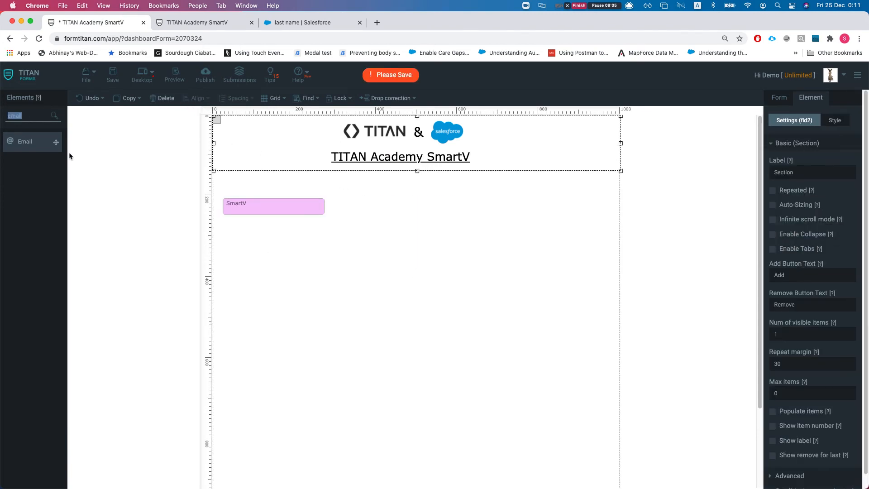
{"action": "key", "text": "BackSpace"}
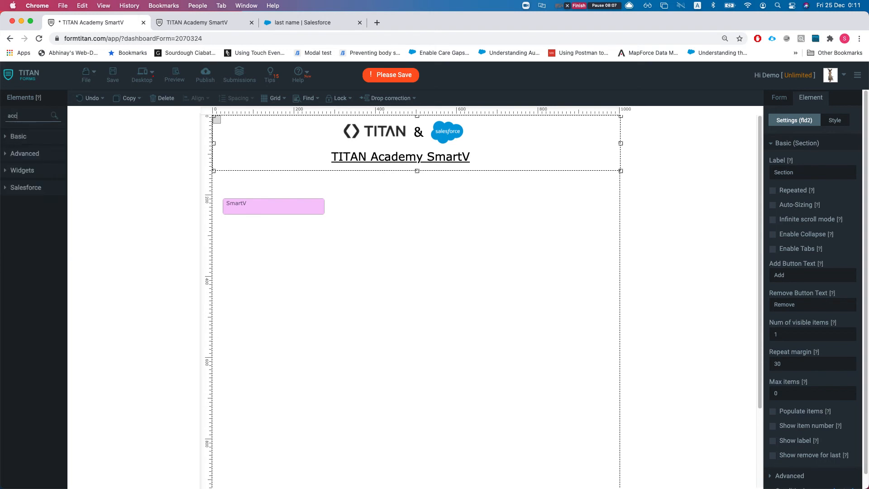
{"action": "type", "text": "text"}
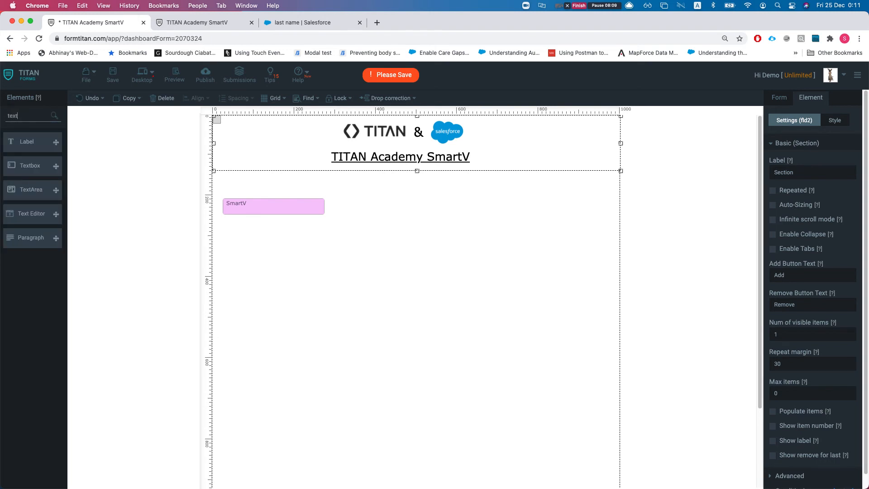
{"action": "left_click_drag", "start_coordinate": [40, 173], "coordinate": [404, 218]}
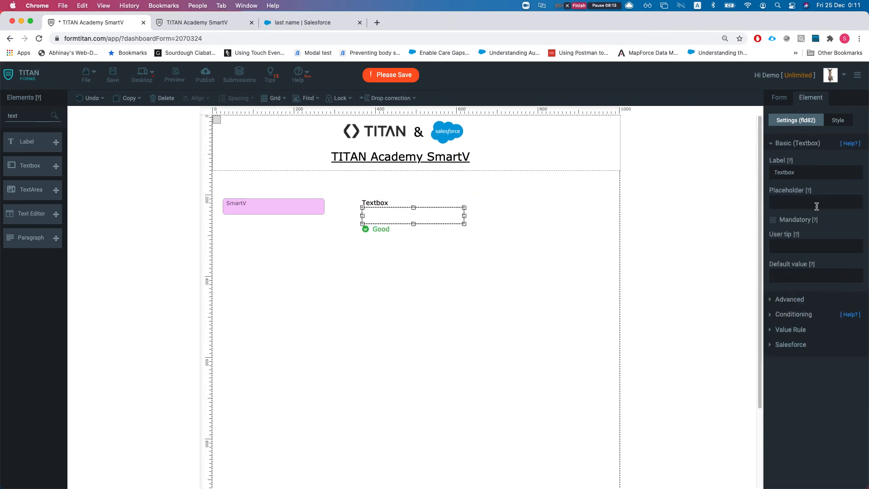
{"action": "left_click", "coordinate": [780, 100]}
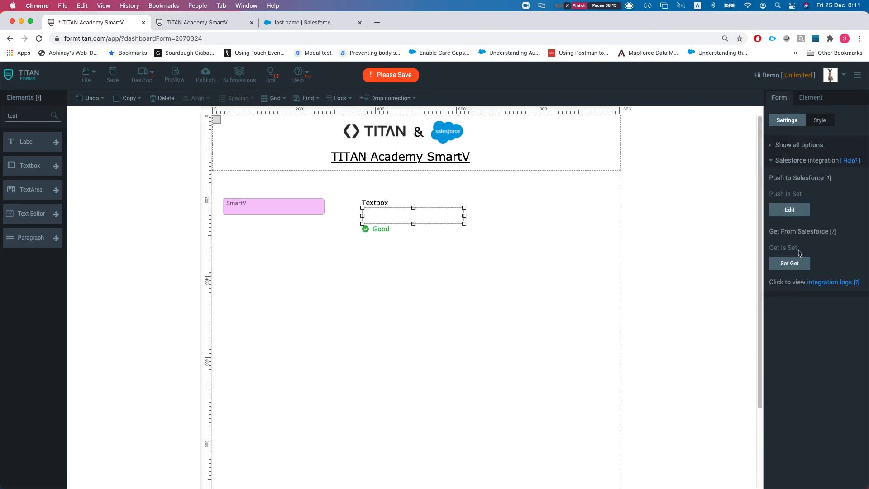
{"action": "left_click", "coordinate": [790, 263]}
{"action": "left_click", "coordinate": [300, 176]}
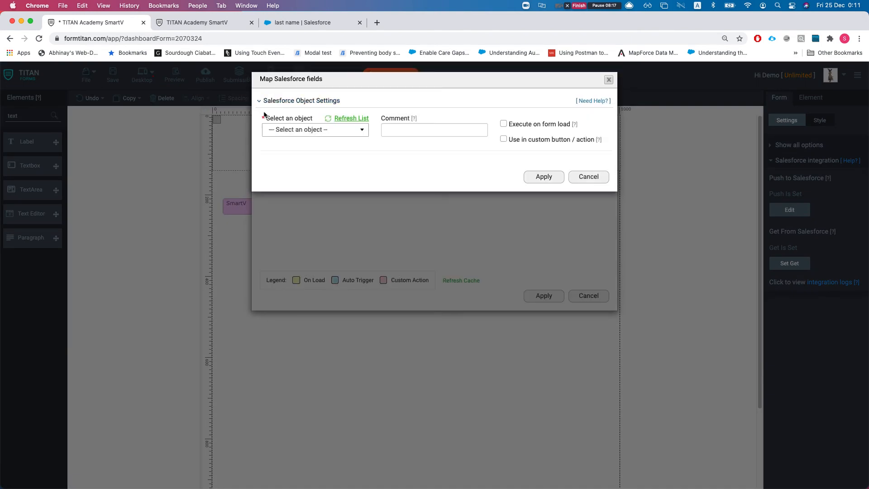
{"action": "left_click", "coordinate": [306, 135]}
{"action": "type", "text": "acc"}
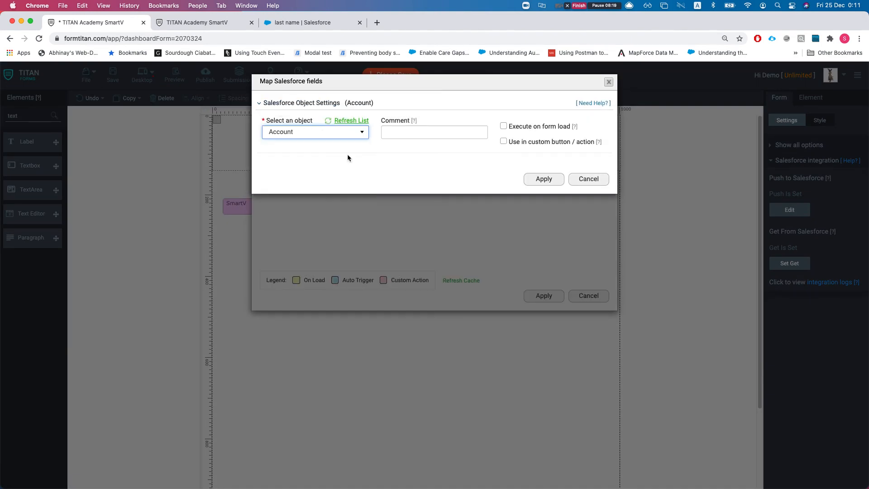
{"action": "left_click", "coordinate": [300, 172]}
{"action": "left_click", "coordinate": [412, 131]}
{"action": "type", "text": "get account by the contact"}
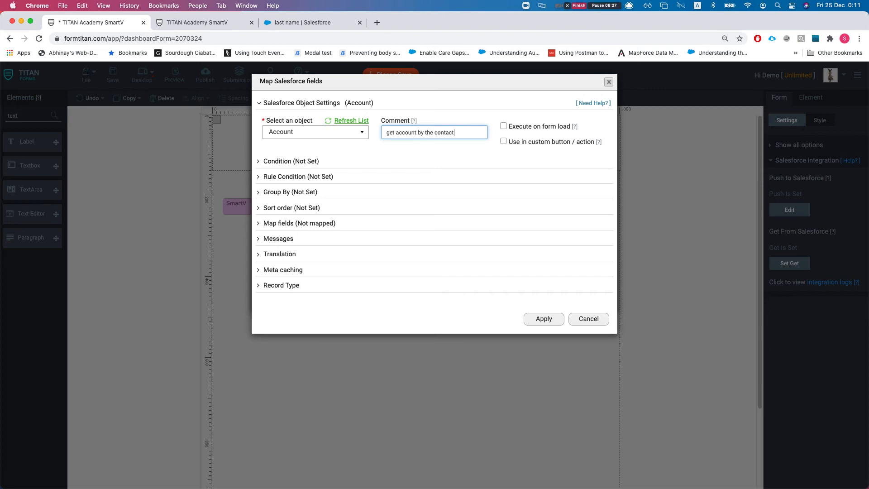
{"action": "left_click", "coordinate": [291, 161]}
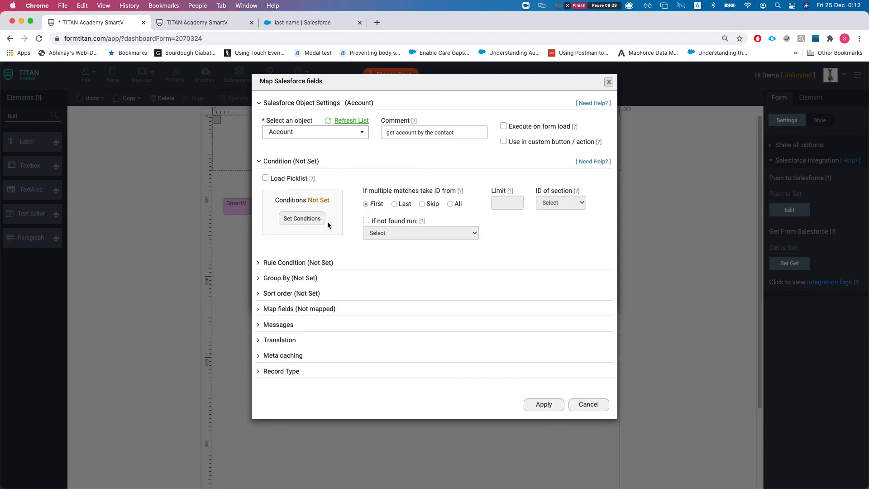
{"action": "left_click", "coordinate": [303, 219]}
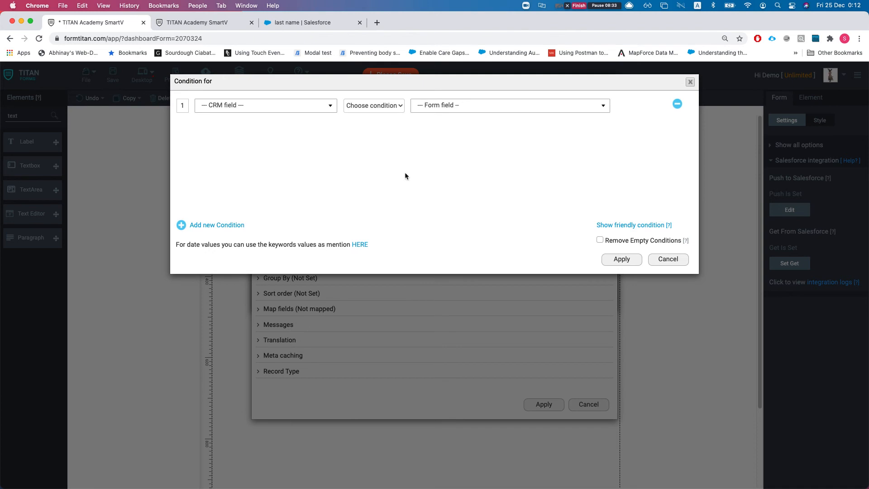
{"action": "left_click", "coordinate": [250, 107]}
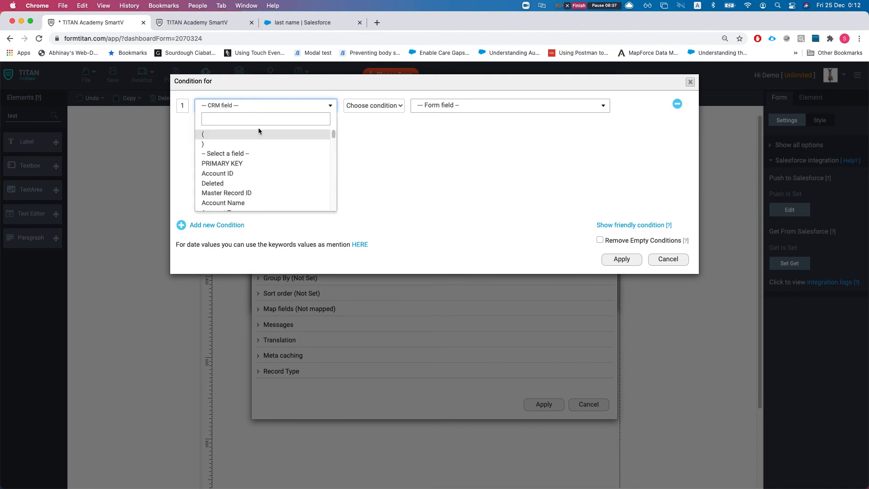
{"action": "left_click", "coordinate": [237, 174]}
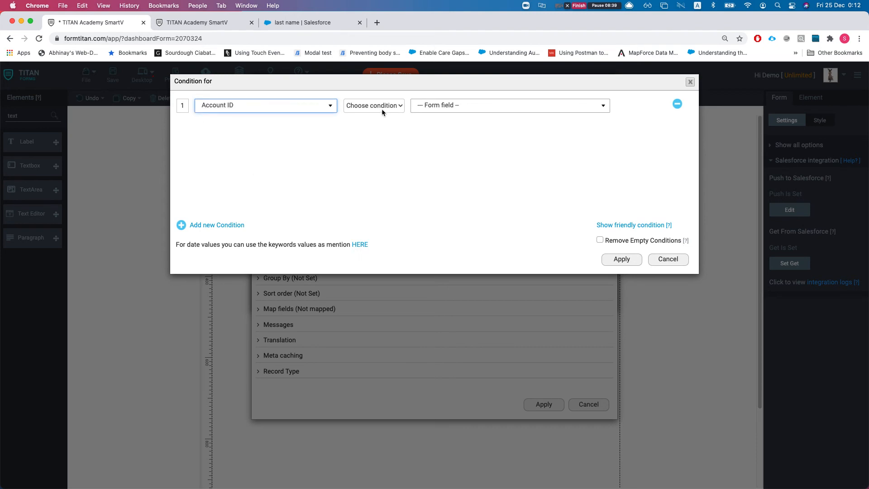
{"action": "left_click", "coordinate": [393, 109]}
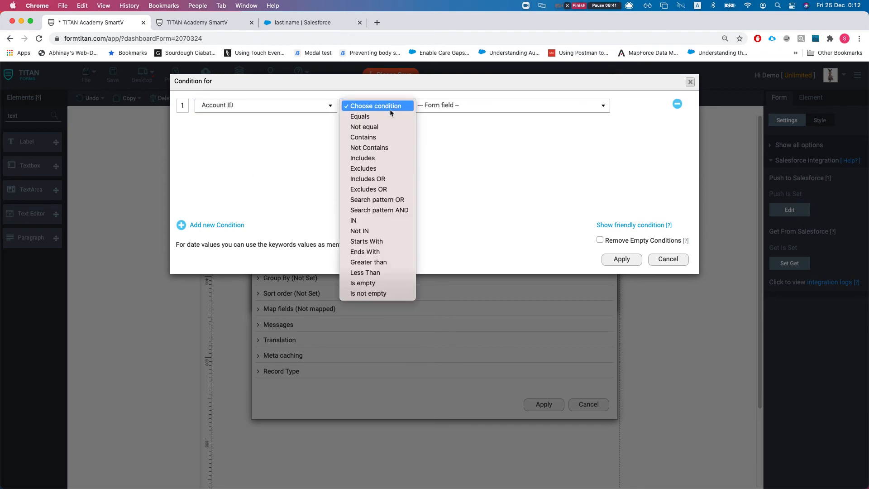
{"action": "left_click", "coordinate": [507, 123]}
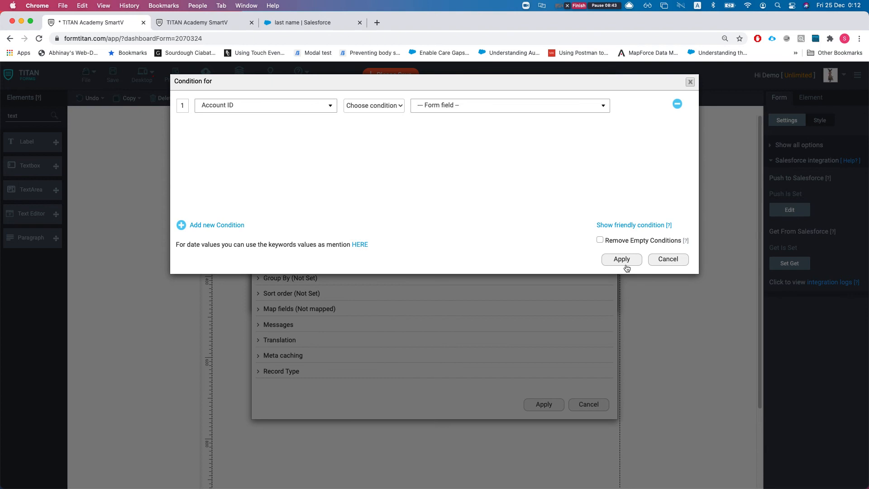
{"action": "left_click", "coordinate": [685, 263]}
{"action": "left_click", "coordinate": [591, 405]}
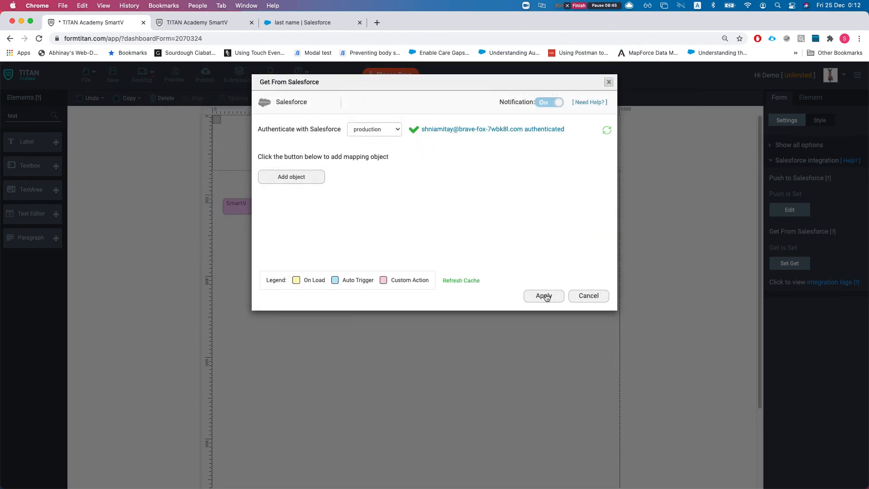
{"action": "left_click", "coordinate": [587, 295]}
Find the Hidden element and place it on the form just beneath the SmartV element
{"action": "double_click", "coordinate": [30, 119]}
{"action": "type", "text": "hid"}
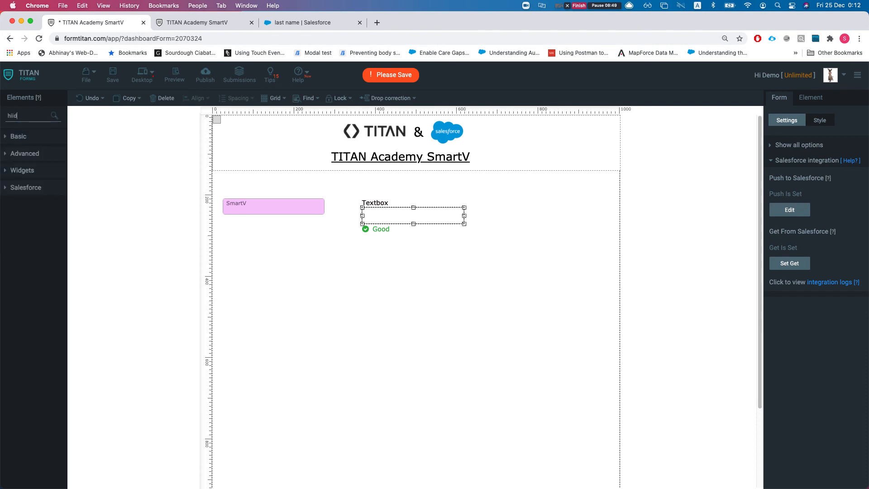
{"action": "left_click_drag", "start_coordinate": [56, 142], "coordinate": [253, 237]}
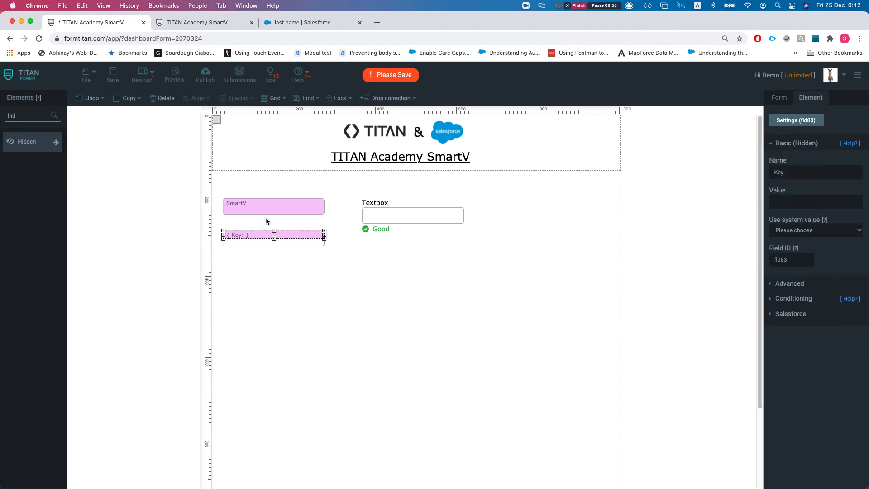
Open the SmartV element's Salesforce integration and bring up the field mapping for its Contact object
{"action": "left_click", "coordinate": [285, 213]}
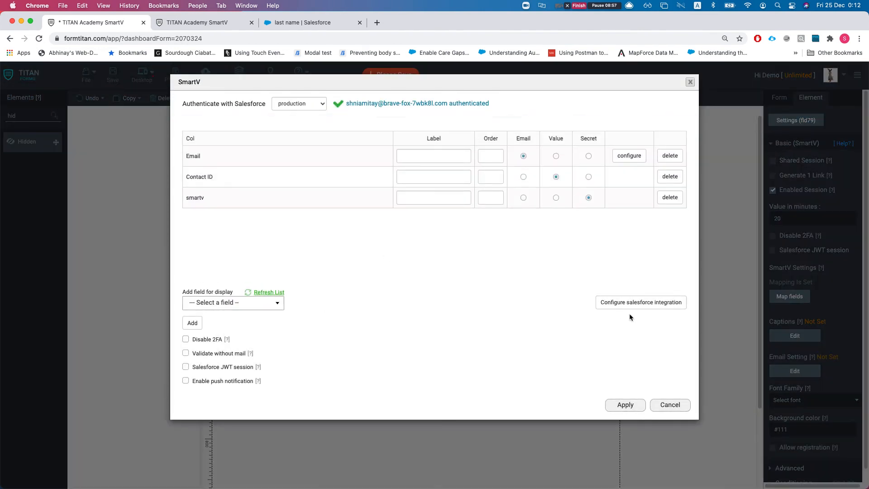
{"action": "left_click", "coordinate": [634, 302]}
{"action": "left_click", "coordinate": [284, 170]}
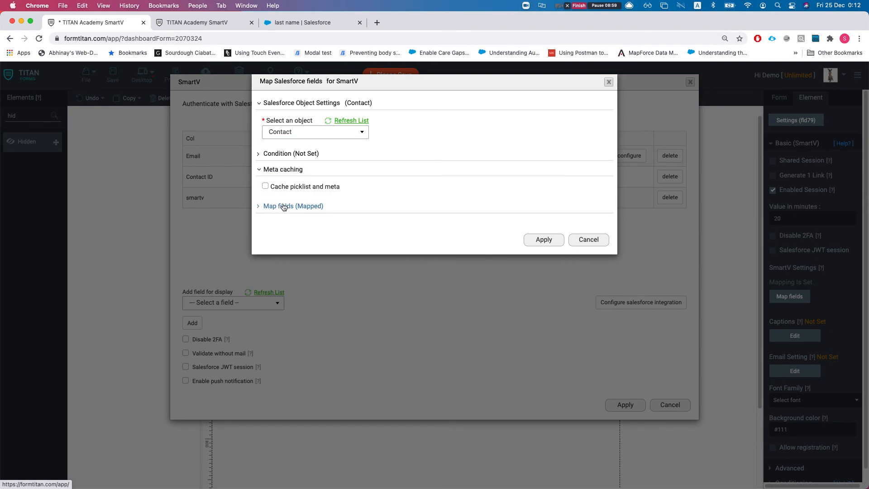
{"action": "left_click", "coordinate": [292, 169]}
{"action": "left_click", "coordinate": [286, 190]}
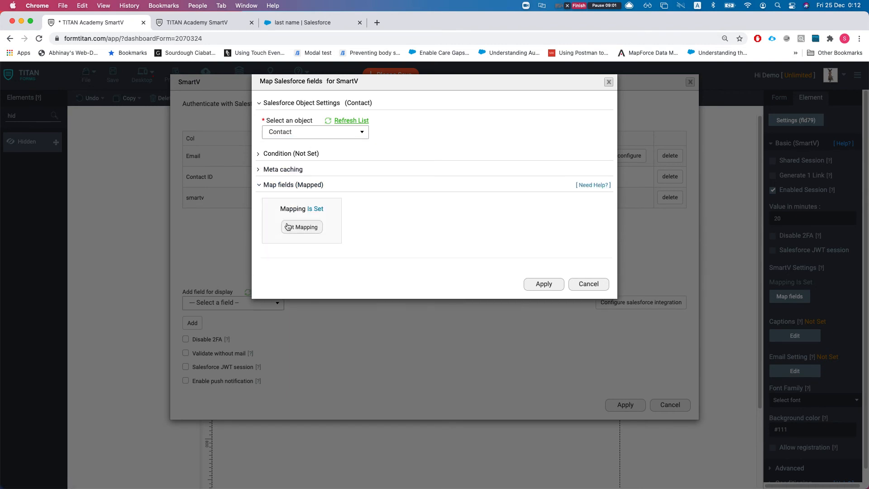
{"action": "left_click", "coordinate": [301, 227]}
Map the hidden Key element to the contact's Account ID field and apply the SmartV settings
{"action": "left_click", "coordinate": [237, 108]}
{"action": "type", "text": "acc"}
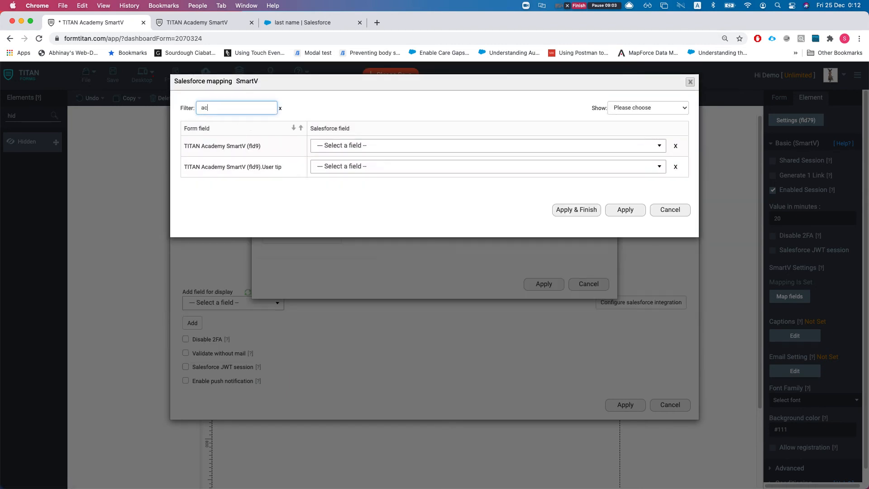
{"action": "key", "text": "BackSpace"}
{"action": "key", "text": "BackSpace"}
{"action": "key", "text": "BackSpace"}
{"action": "type", "text": "key"}
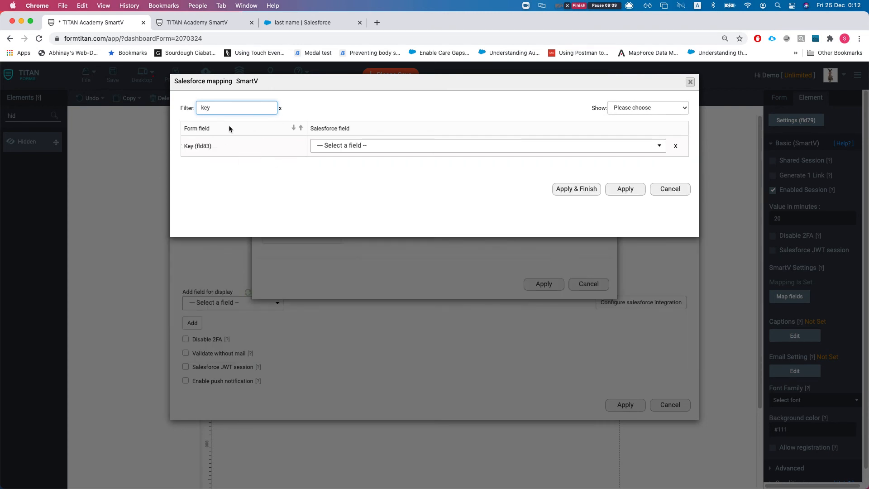
{"action": "left_click", "coordinate": [348, 148]}
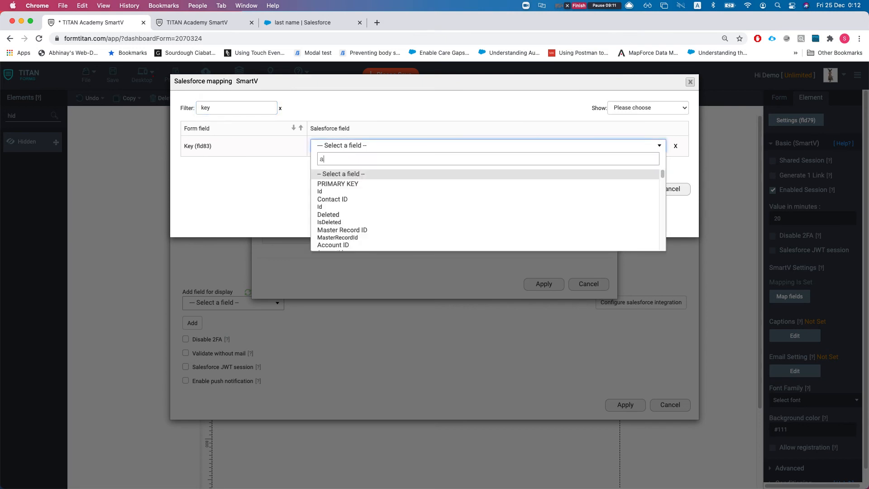
{"action": "type", "text": "accou"}
{"action": "key", "text": "Return"}
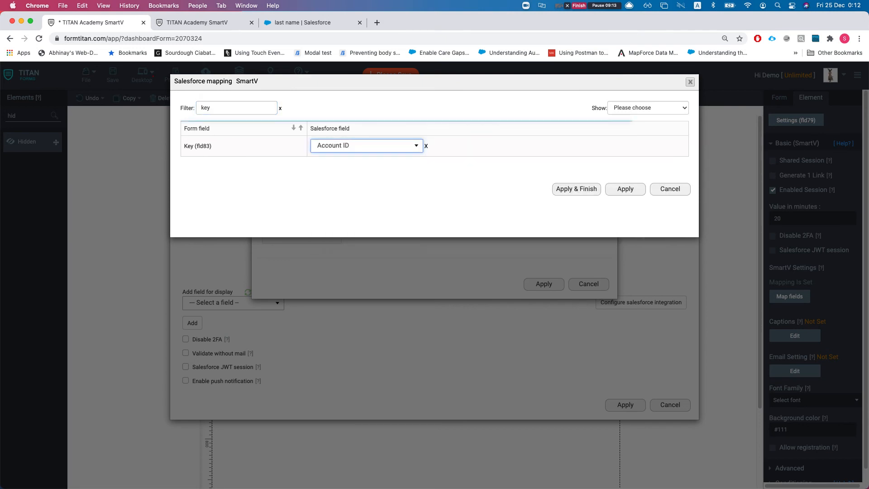
{"action": "left_click", "coordinate": [589, 189]}
{"action": "left_click", "coordinate": [624, 404]}
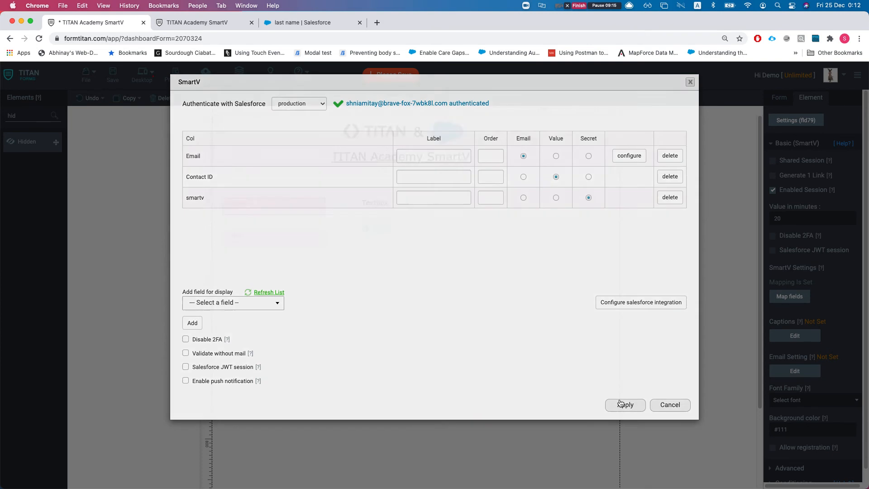
Rename the hidden element as accID_from_smartv and save the form
{"action": "left_click", "coordinate": [264, 235]}
{"action": "double_click", "coordinate": [819, 176]}
{"action": "type", "text": "accID_from"}
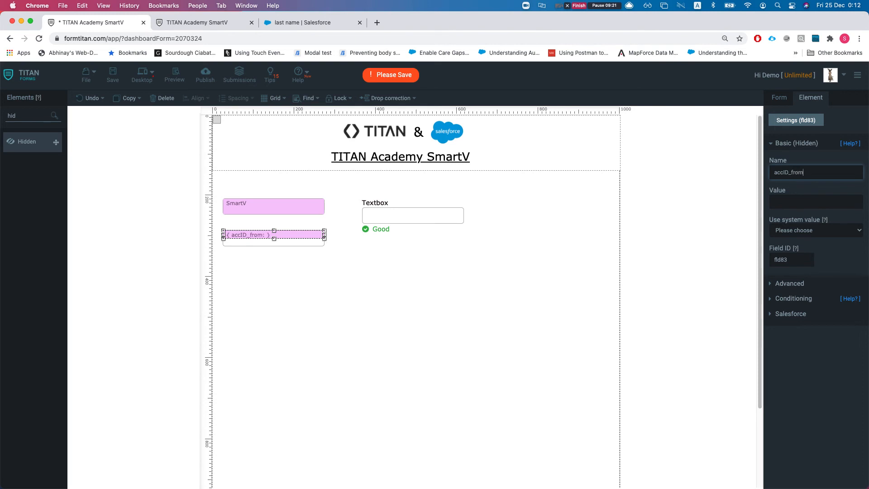
{"action": "type", "text": "_smartb"}
{"action": "key", "text": "BackSpace"}
{"action": "left_click", "coordinate": [112, 73]}
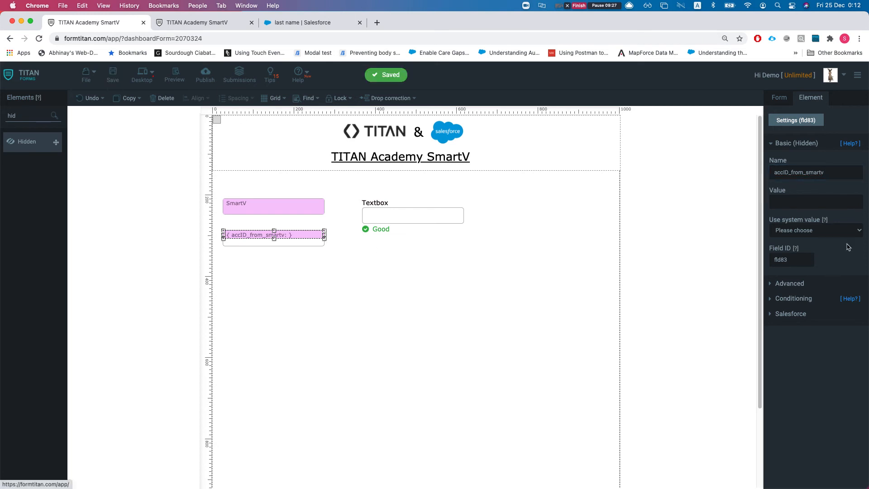
Add an Account object to the form's Get From Salesforce integration with the comment "get acc by smartv accId"
{"action": "left_click", "coordinate": [787, 99]}
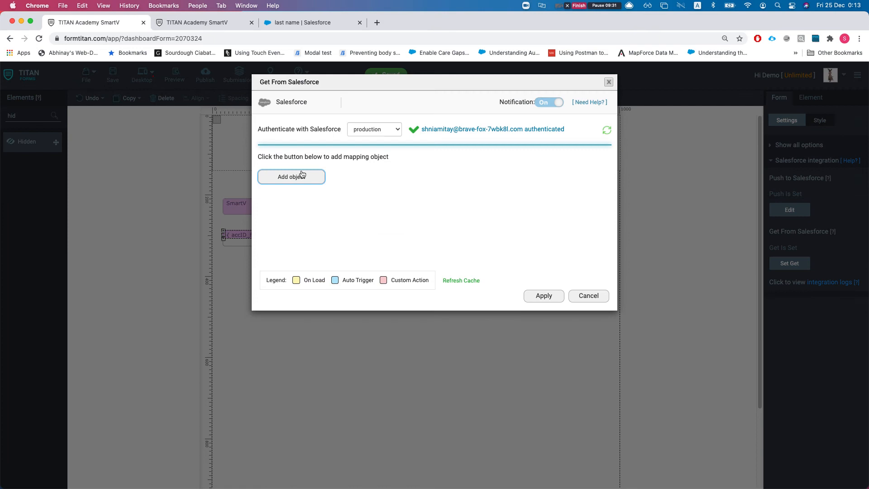
{"action": "left_click", "coordinate": [289, 176]}
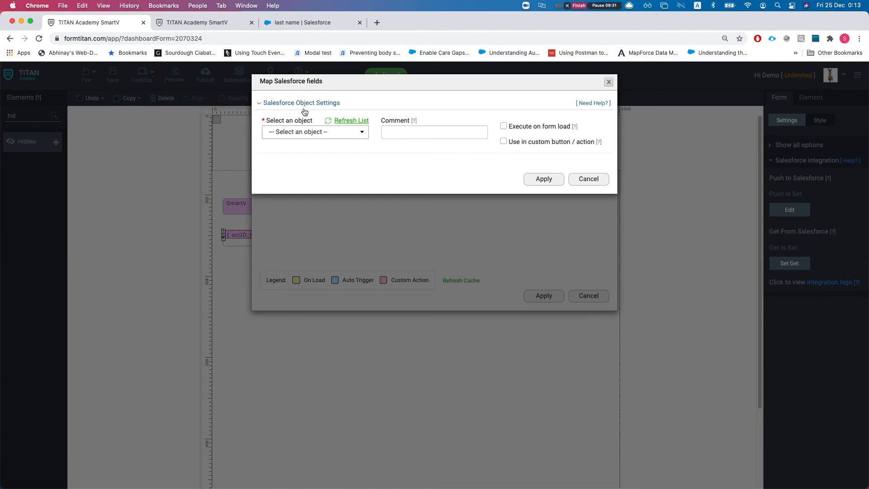
{"action": "left_click", "coordinate": [301, 132]}
{"action": "type", "text": "acc"}
{"action": "left_click", "coordinate": [281, 169]}
{"action": "left_click", "coordinate": [421, 132]}
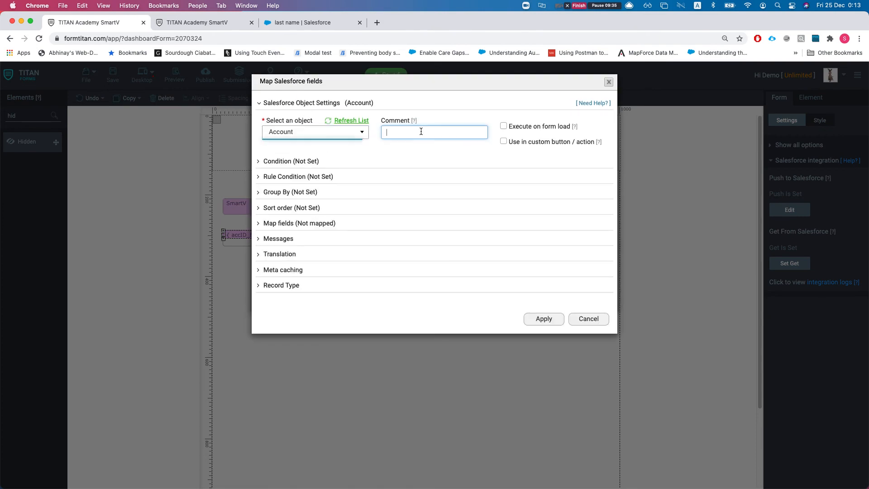
{"action": "type", "text": "get acc by smarty accId"}
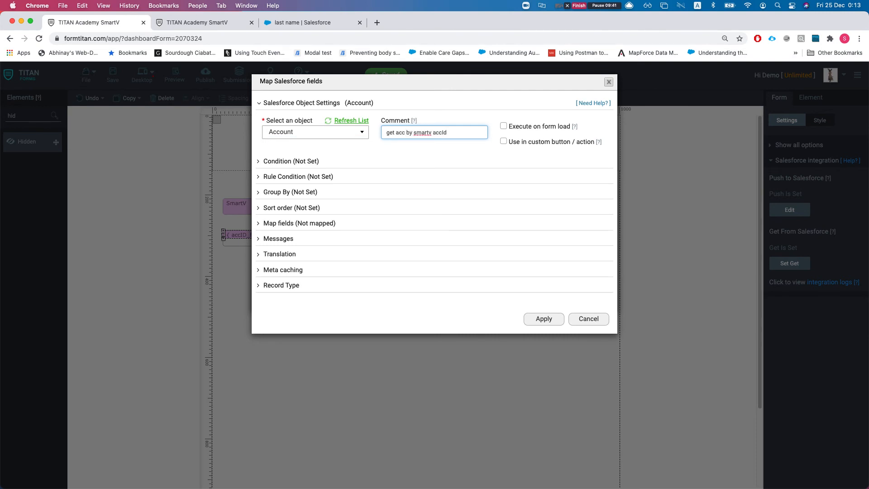
Set the Account object's condition to Account ID Equals accID_from_smartv and apply it
{"action": "left_click", "coordinate": [292, 162]}
{"action": "left_click", "coordinate": [301, 220]}
{"action": "type", "text": "acc"}
{"action": "left_click", "coordinate": [260, 135]}
{"action": "left_click", "coordinate": [386, 107]}
{"action": "left_click", "coordinate": [360, 116]}
{"action": "left_click", "coordinate": [439, 107]}
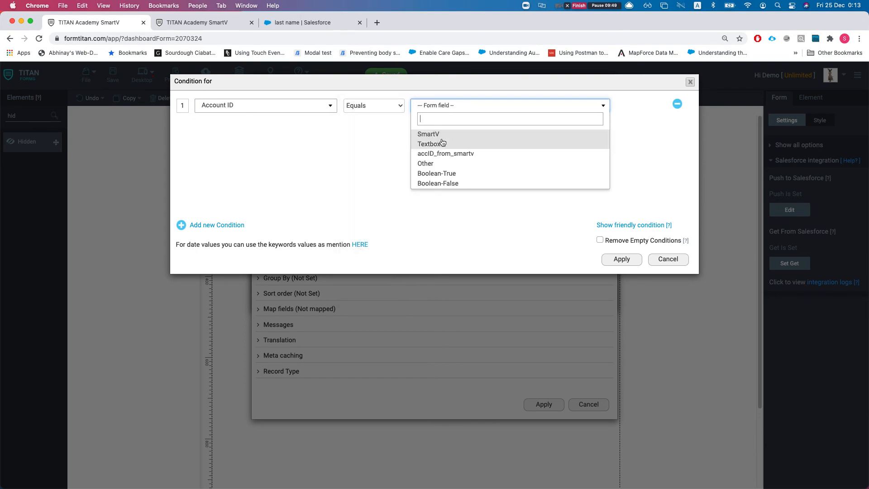
{"action": "left_click", "coordinate": [445, 154]}
{"action": "left_click", "coordinate": [616, 263]}
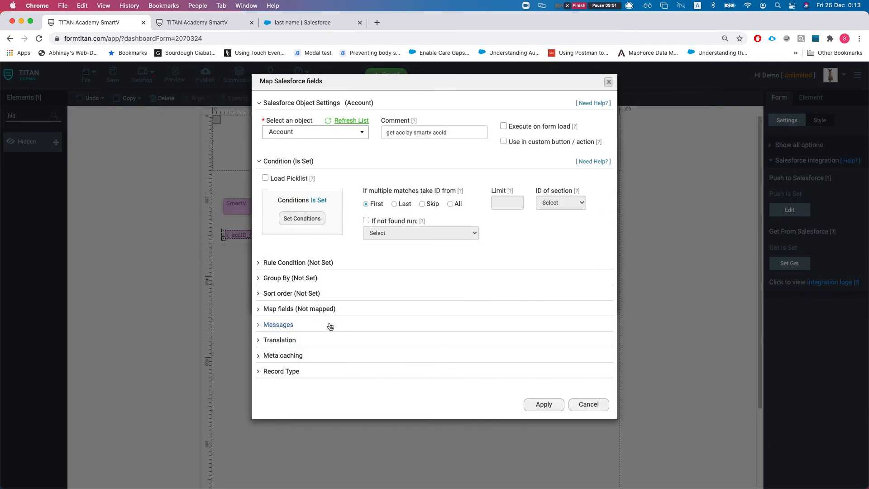
Map the form's textbox to the Account Name field in the Account object's mapping and apply the integration settings
{"action": "left_click", "coordinate": [312, 309]}
{"action": "left_click", "coordinate": [299, 349]}
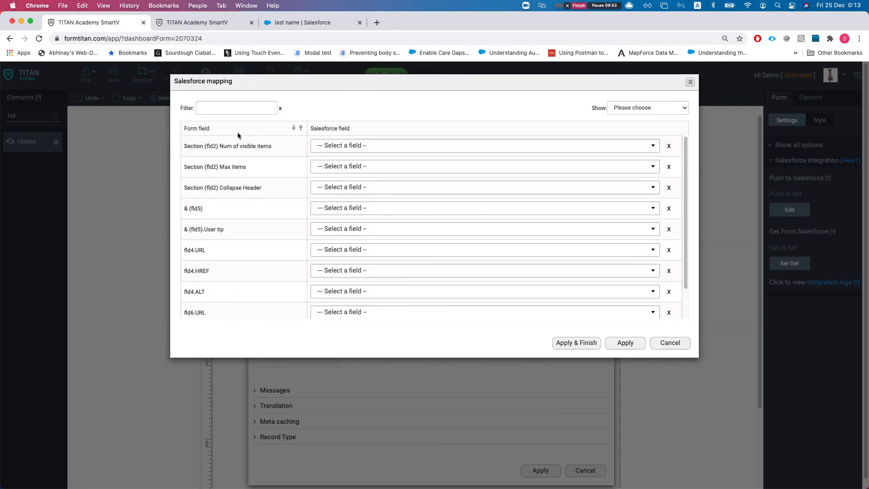
{"action": "left_click", "coordinate": [238, 110]}
{"action": "type", "text": "text"}
{"action": "left_click", "coordinate": [341, 147]}
{"action": "left_click", "coordinate": [341, 147]}
{"action": "left_click", "coordinate": [342, 147]}
{"action": "type", "text": "acc"}
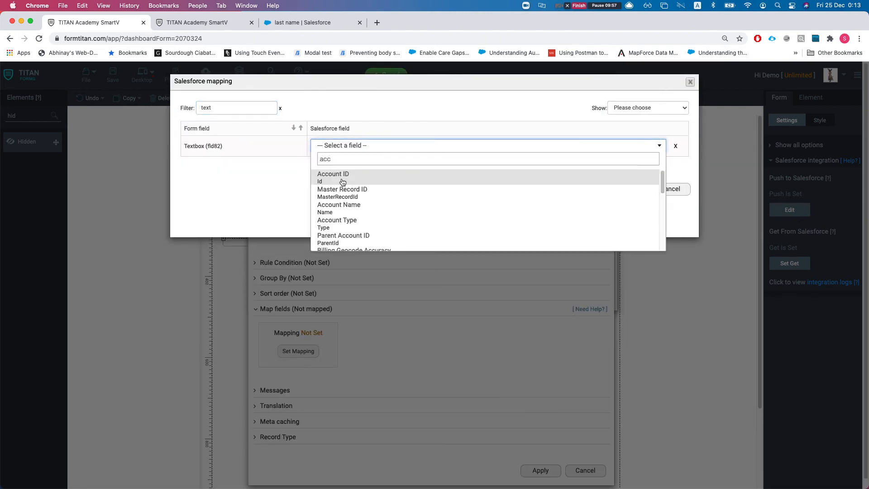
{"action": "key", "text": "BackSpace"}
{"action": "key", "text": "BackSpace"}
{"action": "key", "text": "BackSpace"}
{"action": "type", "text": "name"}
{"action": "left_click", "coordinate": [340, 177]}
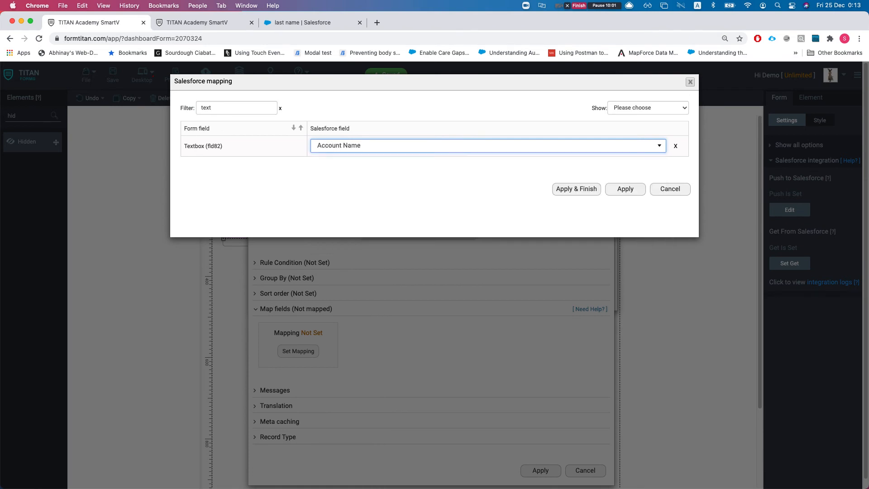
{"action": "left_click", "coordinate": [586, 189]}
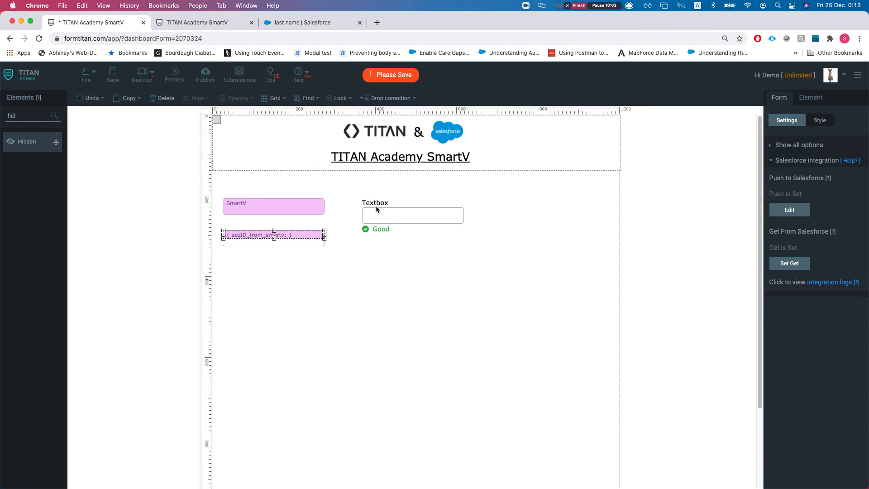
Label the textbox Account Name and save the form
{"action": "left_click", "coordinate": [376, 209]}
{"action": "double_click", "coordinate": [376, 206]}
{"action": "type", "text": "Acc"}
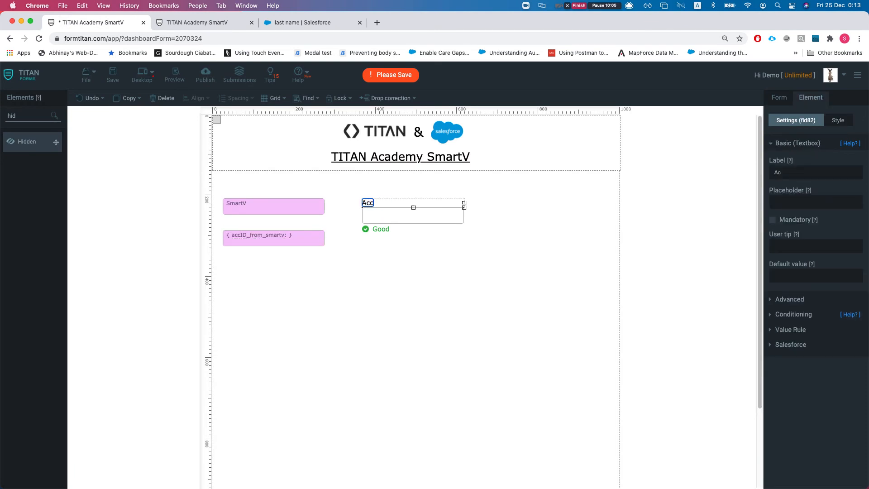
{"action": "type", "text": "ount Name"}
{"action": "left_click", "coordinate": [112, 73]}
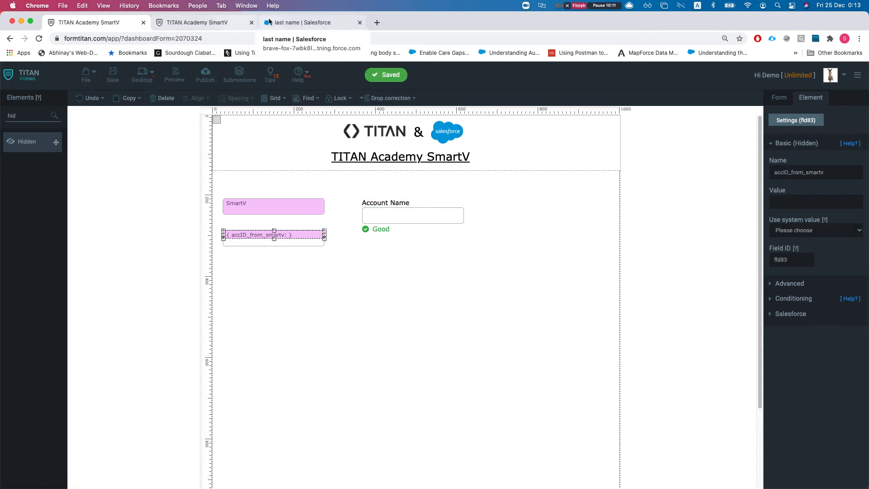
Switch to the Salesforce contact record, set its Account Name to GenePoint and save the record
{"action": "left_click", "coordinate": [294, 22]}
{"action": "left_click", "coordinate": [57, 143]}
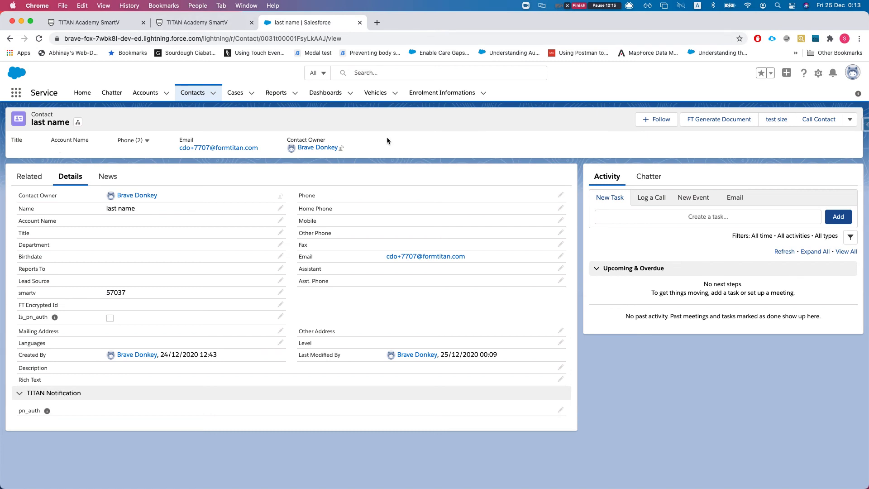
{"action": "double_click", "coordinate": [117, 219]}
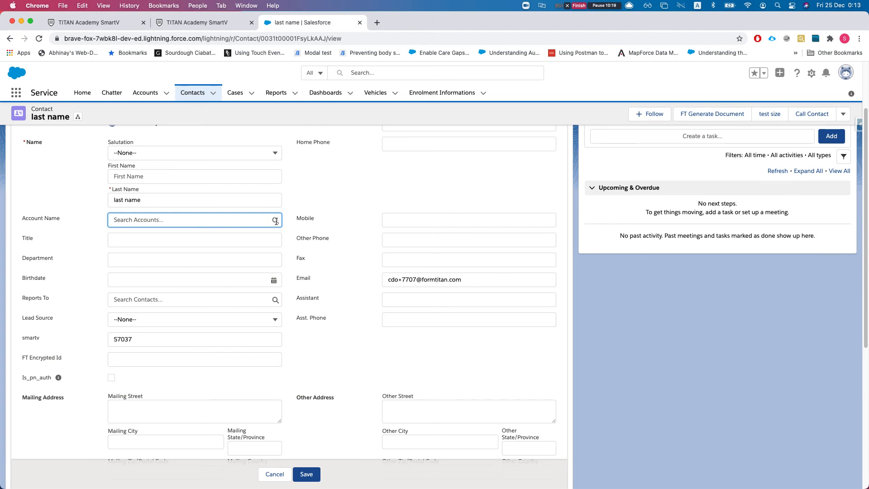
{"action": "left_click", "coordinate": [167, 252]}
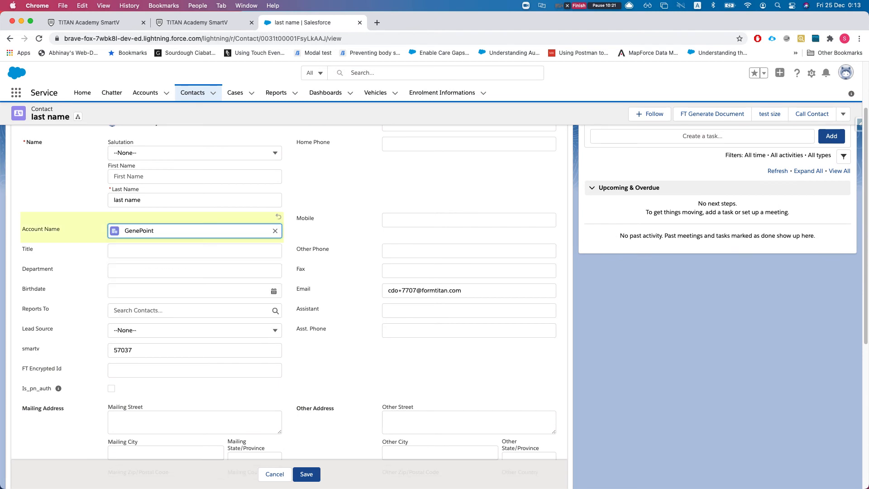
{"action": "left_click", "coordinate": [306, 474]}
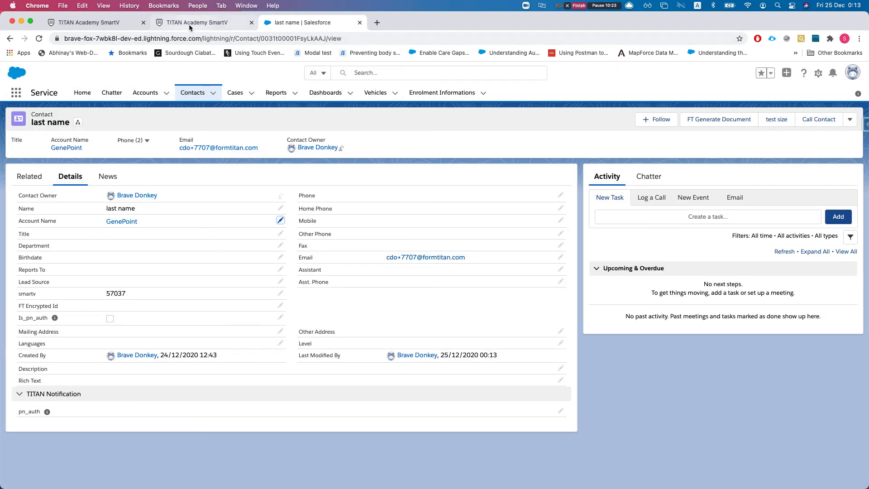
Reload the published form and check the value loaded into the Account Name textbox
{"action": "left_click", "coordinate": [190, 23]}
{"action": "key", "text": "super+r"}
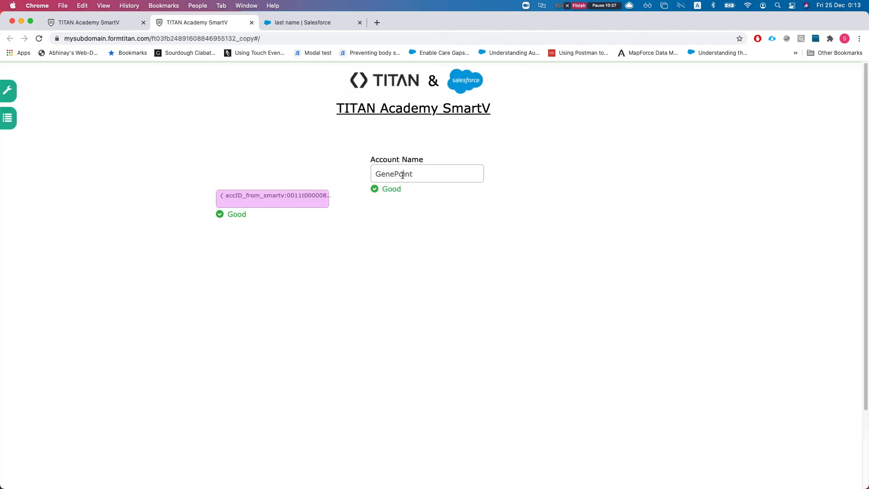
{"action": "double_click", "coordinate": [401, 174]}
{"action": "left_click", "coordinate": [261, 159]}
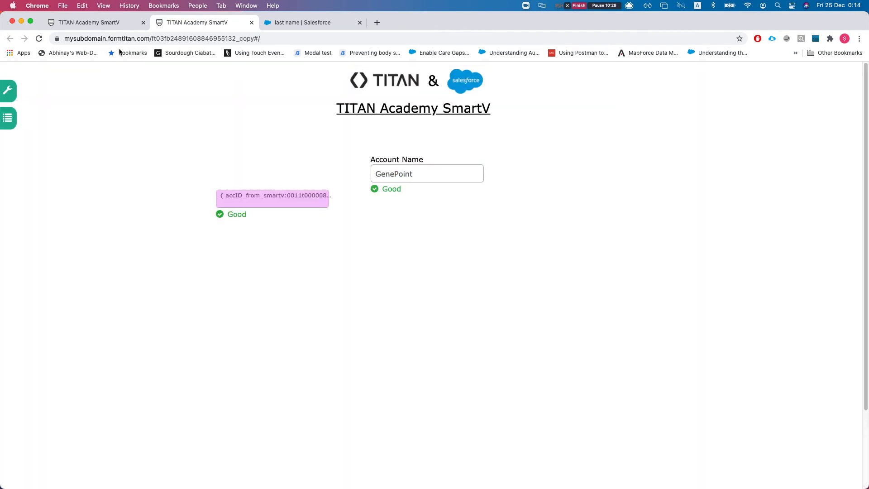
Return to the form editor and delete the Account Name textbox
{"action": "left_click", "coordinate": [108, 22]}
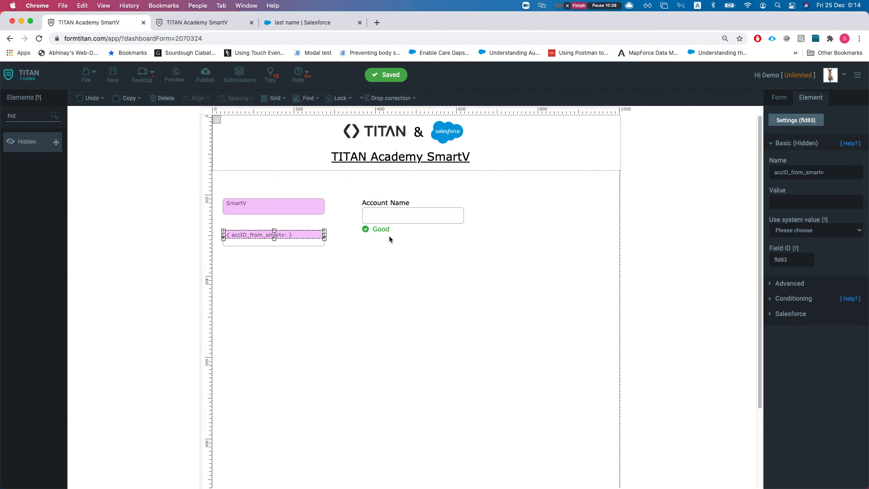
{"action": "left_click", "coordinate": [391, 220]}
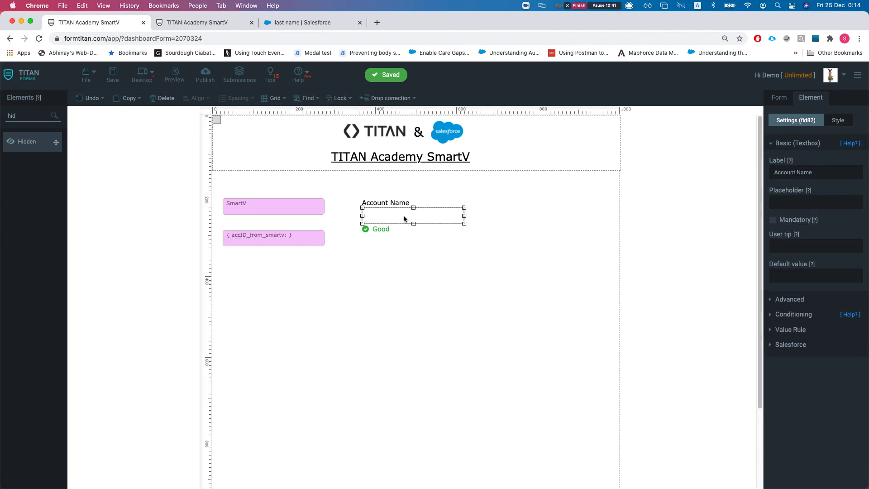
{"action": "left_click", "coordinate": [162, 99]}
Find the Textbox element and place a new one beside the SmartV element at about 366,181
{"action": "double_click", "coordinate": [48, 121]}
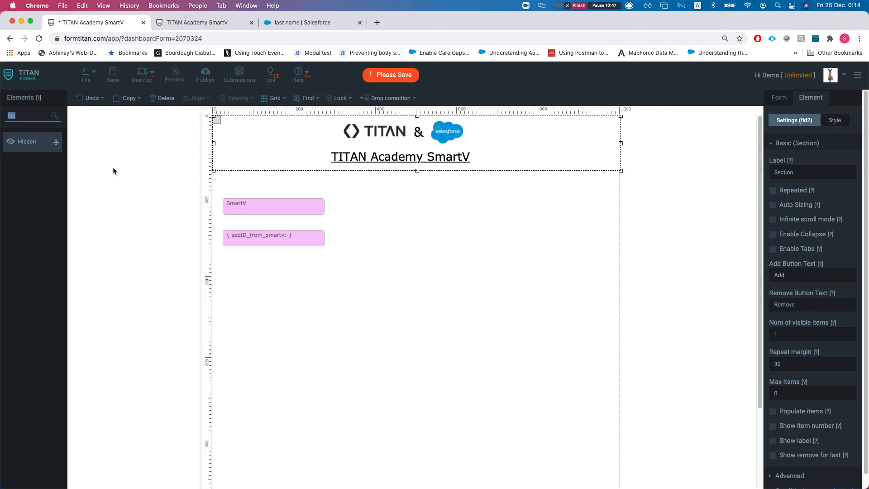
{"action": "type", "text": "Desc"}
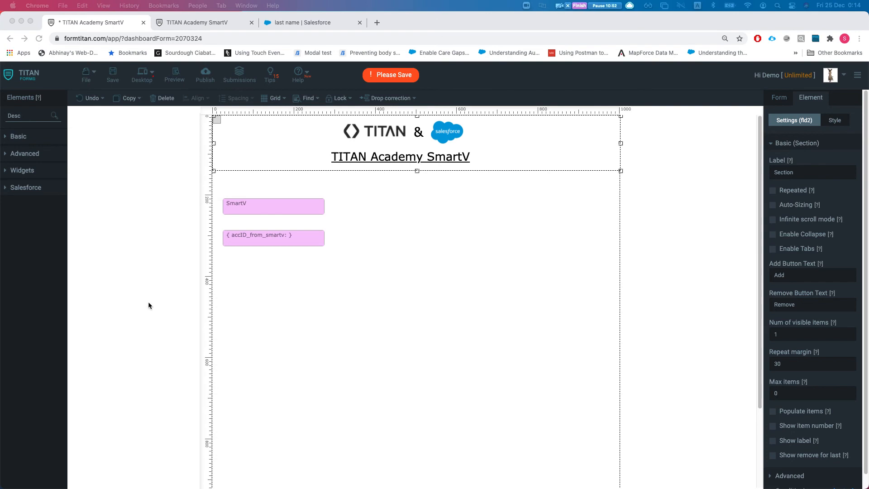
{"action": "double_click", "coordinate": [23, 117]}
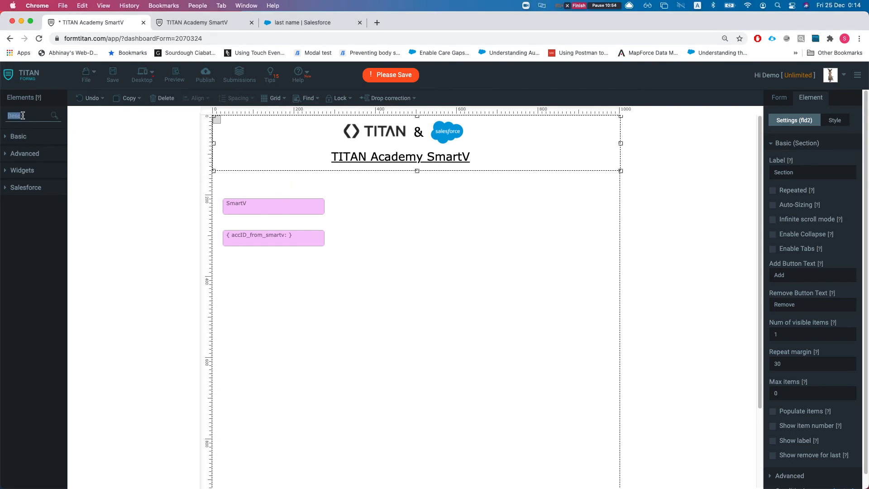
{"action": "type", "text": "text"}
{"action": "left_click_drag", "start_coordinate": [22, 159], "coordinate": [385, 212]}
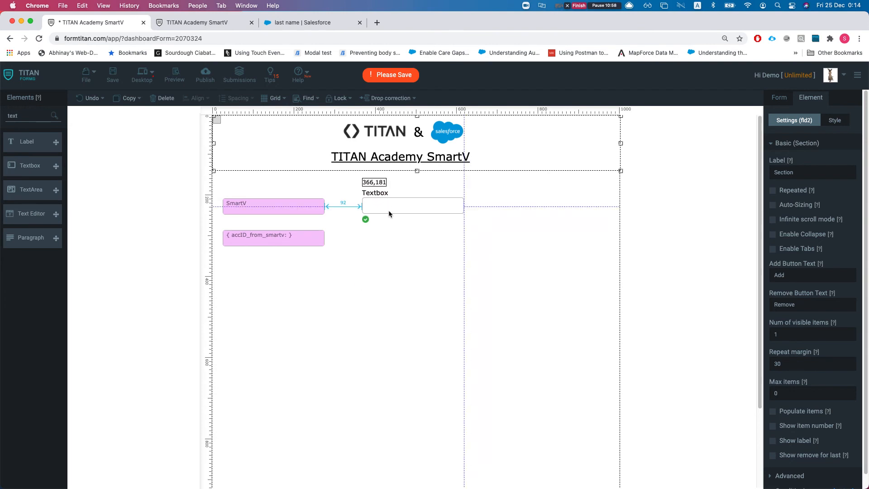
Label the new textbox Description and shift it slightly away from the SmartV element
{"action": "double_click", "coordinate": [382, 193]}
{"action": "type", "text": "Ca"}
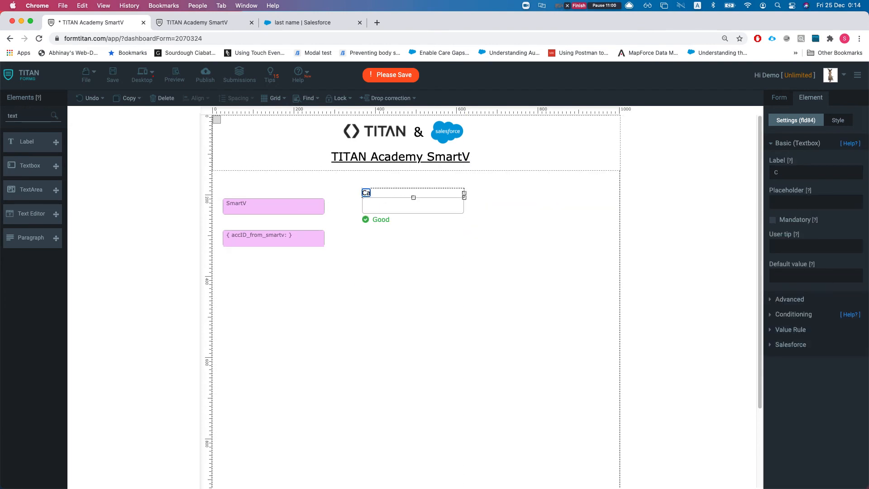
{"action": "type", "text": "se"}
{"action": "key", "text": "BackSpace"}
{"action": "key", "text": "BackSpace"}
{"action": "key", "text": "BackSpace"}
{"action": "key", "text": "BackSpace"}
{"action": "type", "text": "DEsc"}
{"action": "type", "text": "sc"}
{"action": "type", "text": "ription"}
{"action": "left_click", "coordinate": [291, 388]}
{"action": "mouse_move", "coordinate": [393, 210]}
{"action": "left_mouse_down"}
{"action": "mouse_move", "coordinate": [409, 225]}
{"action": "mouse_move", "coordinate": [402, 214]}
{"action": "left_mouse_up"}
{"action": "left_click", "coordinate": [409, 256]}
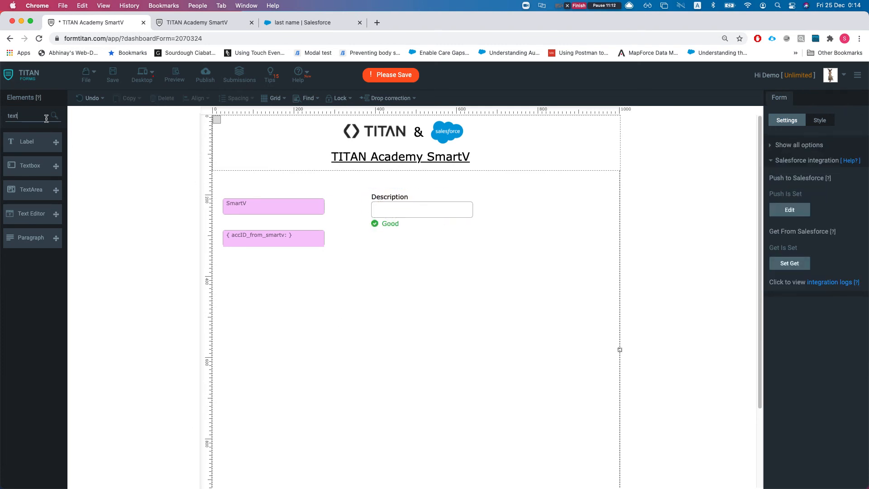
Open the Salesforce Cases list in a new browser tab and open the case "Some bla important subject"
{"action": "left_click", "coordinate": [307, 24]}
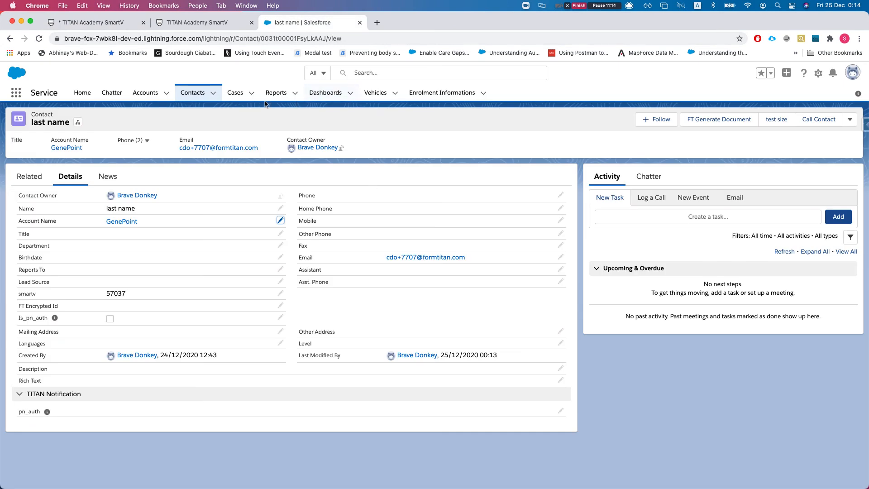
{"action": "left_click", "coordinate": [235, 92], "text": "super"}
{"action": "left_click", "coordinate": [401, 26]}
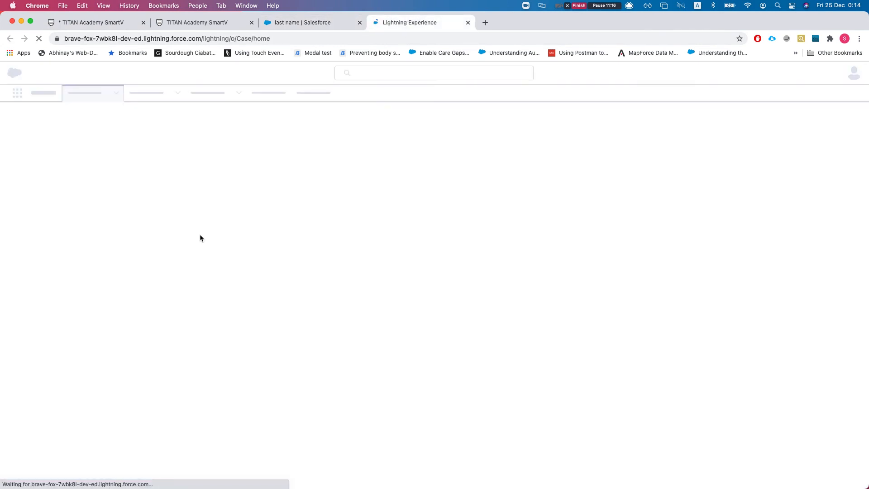
{"action": "scroll", "coordinate": [95, 277], "scroll_direction": "down", "scroll_amount": 3}
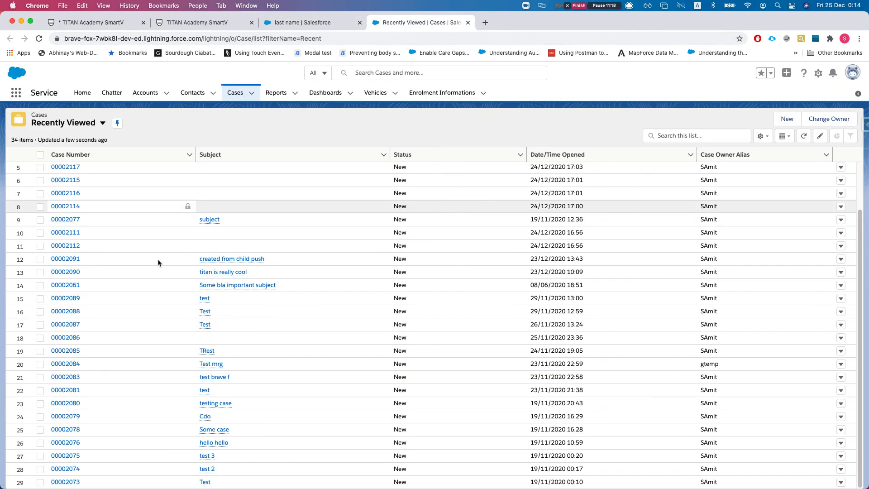
{"action": "left_click", "coordinate": [66, 291]}
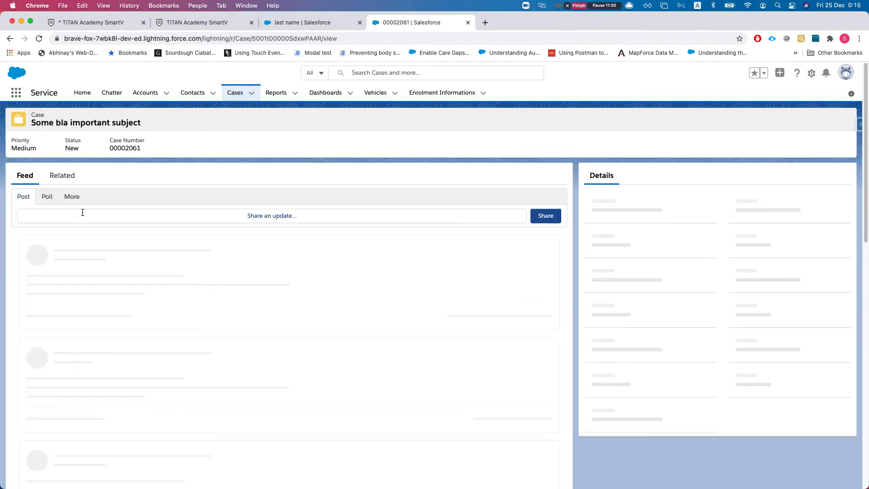
{"action": "left_click", "coordinate": [62, 176]}
{"action": "left_click", "coordinate": [24, 176]}
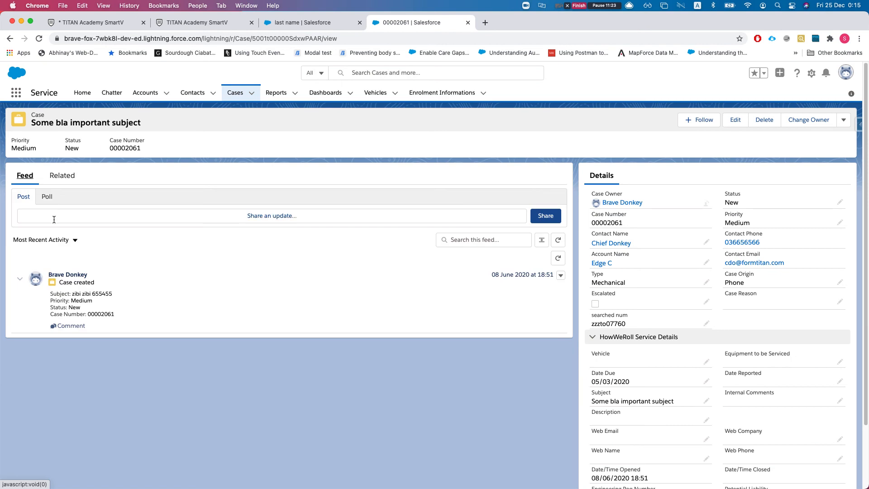
Examine the case's details, including the service details section, for fields to show on the form
{"action": "scroll", "coordinate": [634, 471], "scroll_direction": "down", "scroll_amount": 1}
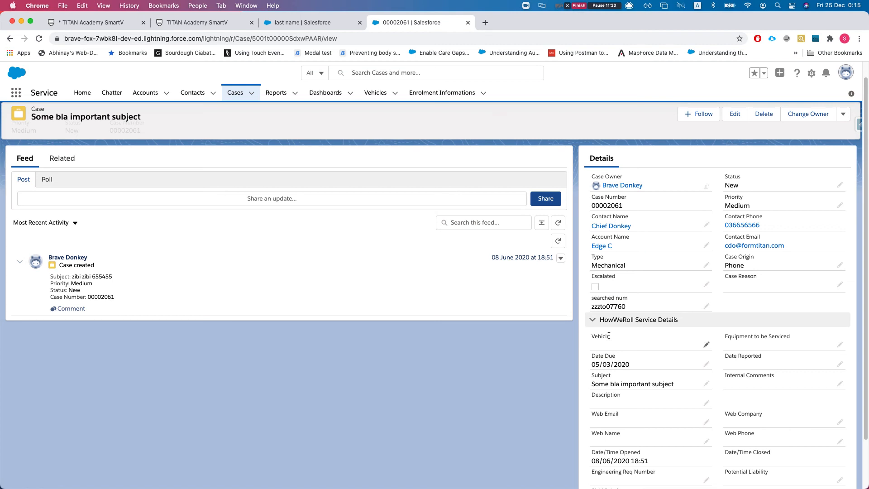
{"action": "scroll", "coordinate": [611, 339], "scroll_direction": "down", "scroll_amount": 1}
{"action": "scroll", "coordinate": [733, 274], "scroll_direction": "down", "scroll_amount": 3}
{"action": "scroll", "coordinate": [657, 307], "scroll_direction": "up", "scroll_amount": 2}
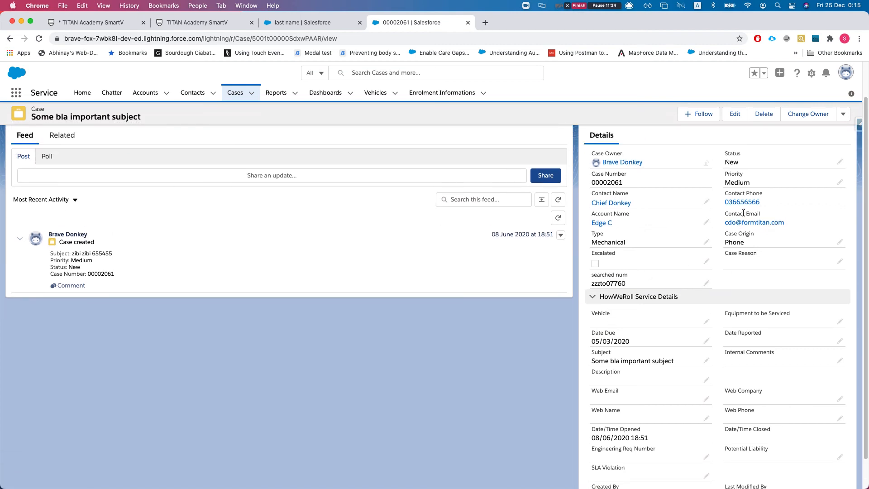
{"action": "scroll", "coordinate": [607, 317], "scroll_direction": "down", "scroll_amount": 2}
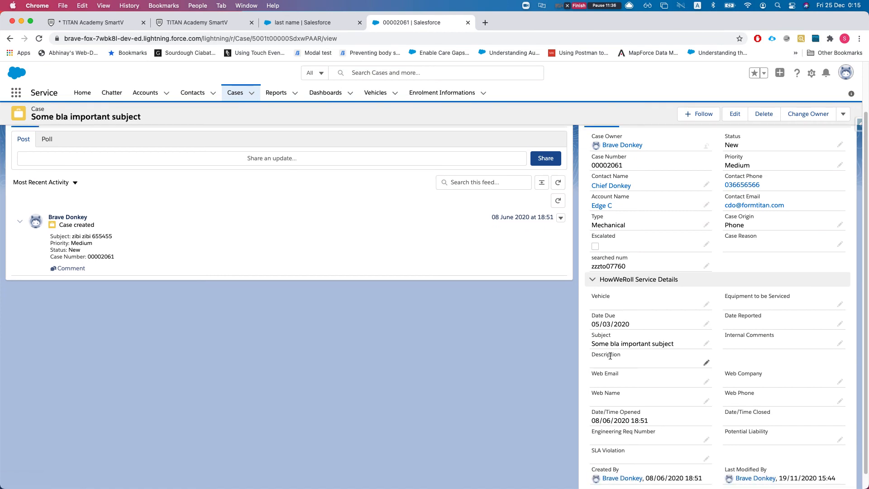
{"action": "scroll", "coordinate": [621, 371], "scroll_direction": "down", "scroll_amount": 1}
{"action": "scroll", "coordinate": [613, 362], "scroll_direction": "up", "scroll_amount": 1}
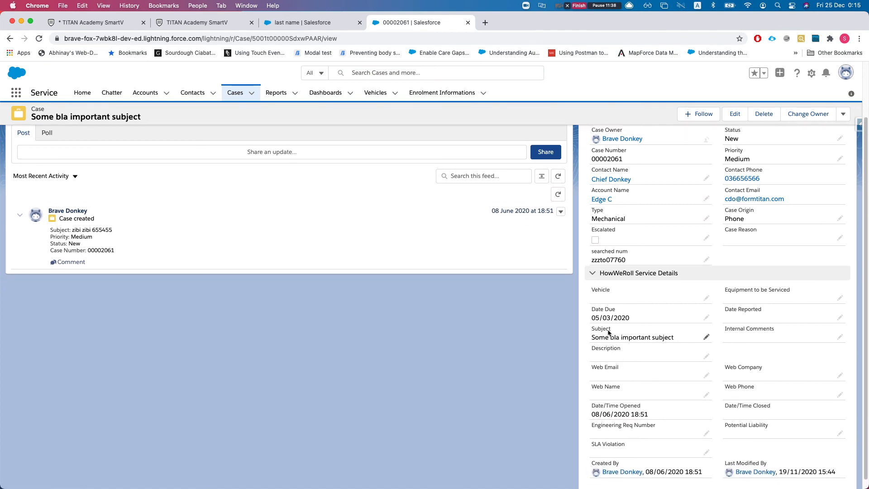
{"action": "scroll", "coordinate": [636, 327], "scroll_direction": "up", "scroll_amount": 1}
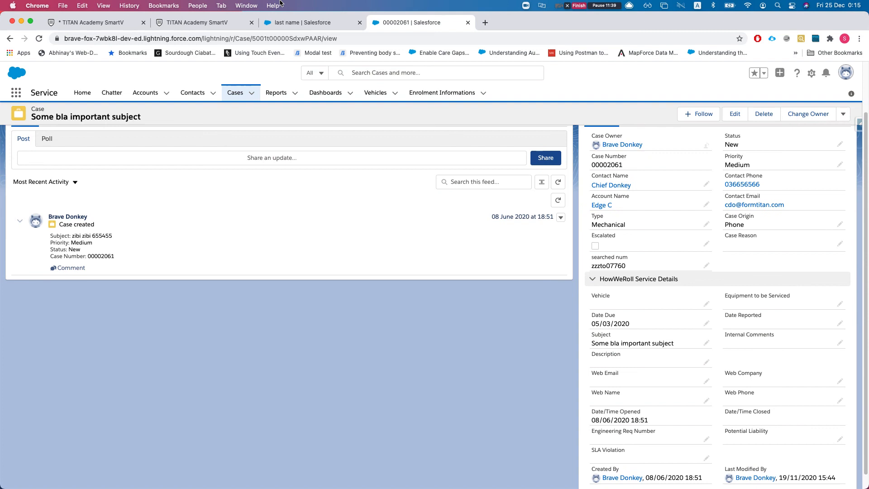
Return to the form editor and add a textbox labelled Case Num below the Description textbox
{"action": "left_click", "coordinate": [214, 26]}
{"action": "left_click", "coordinate": [79, 23]}
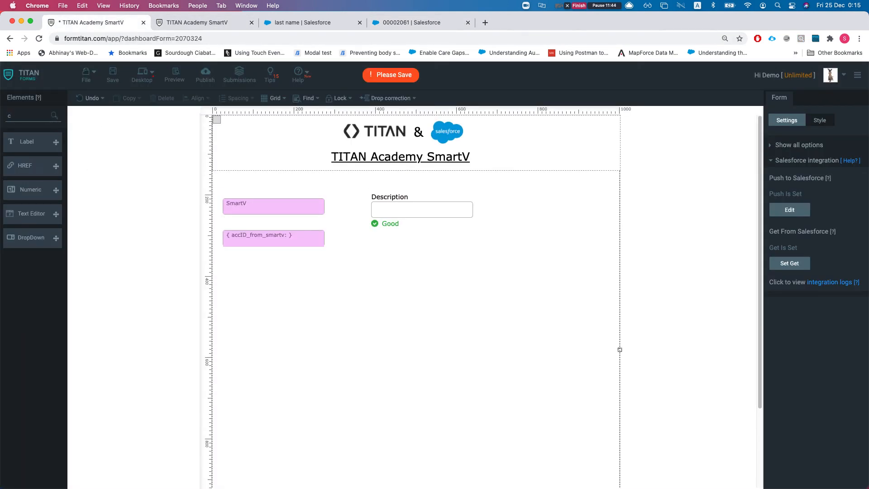
{"action": "key", "text": "BackSpace"}
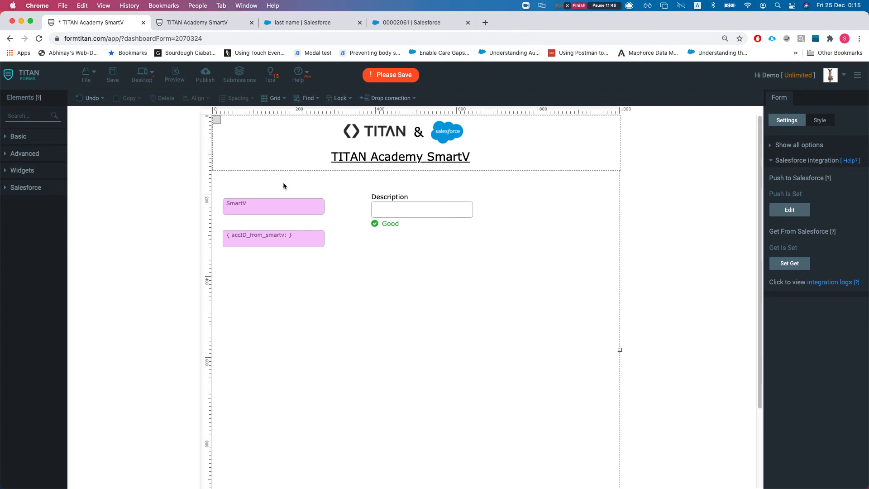
{"action": "left_click_drag", "start_coordinate": [383, 219], "coordinate": [383, 254]}
{"action": "double_click", "coordinate": [805, 172]}
{"action": "type", "text": "Case nu"}
{"action": "type", "text": "Num"}
Add a Date element below the Case Num textbox, label it Due Date and align it just under that textbox
{"action": "left_click", "coordinate": [33, 116]}
{"action": "type", "text": "date"}
{"action": "left_click_drag", "start_coordinate": [172, 229], "coordinate": [394, 288]}
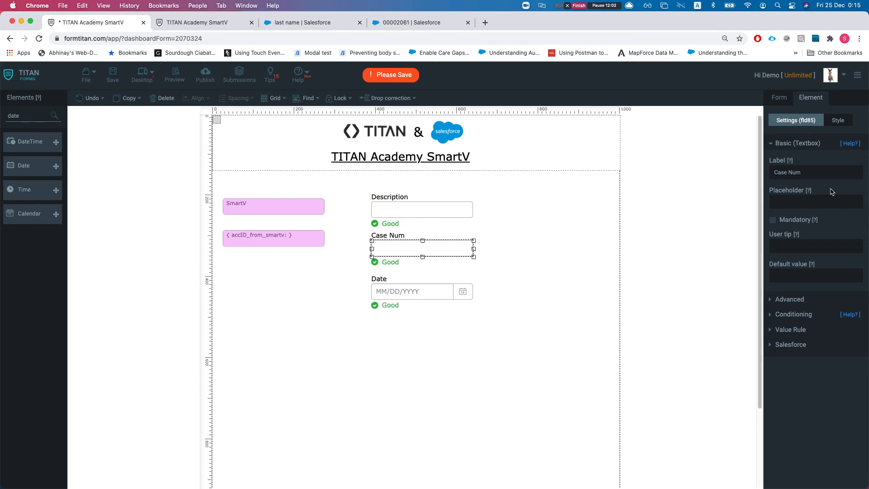
{"action": "left_click", "coordinate": [775, 173]}
{"action": "type", "text": "Due Date"}
{"action": "left_click", "coordinate": [392, 353]}
{"action": "left_click_drag", "start_coordinate": [410, 291], "coordinate": [409, 284]}
{"action": "left_click", "coordinate": [376, 362]}
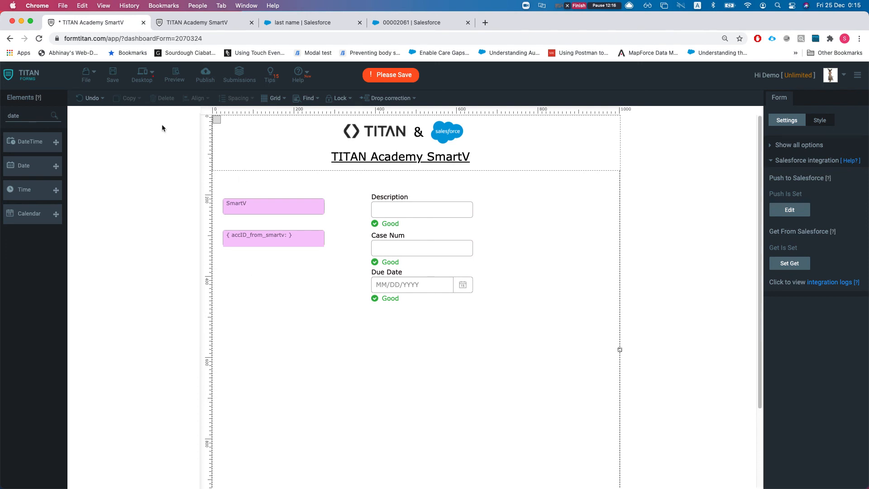
Save the form and add a Case object to the Get From Salesforce integration with the comment "get a case by url param"
{"action": "left_click", "coordinate": [112, 80]}
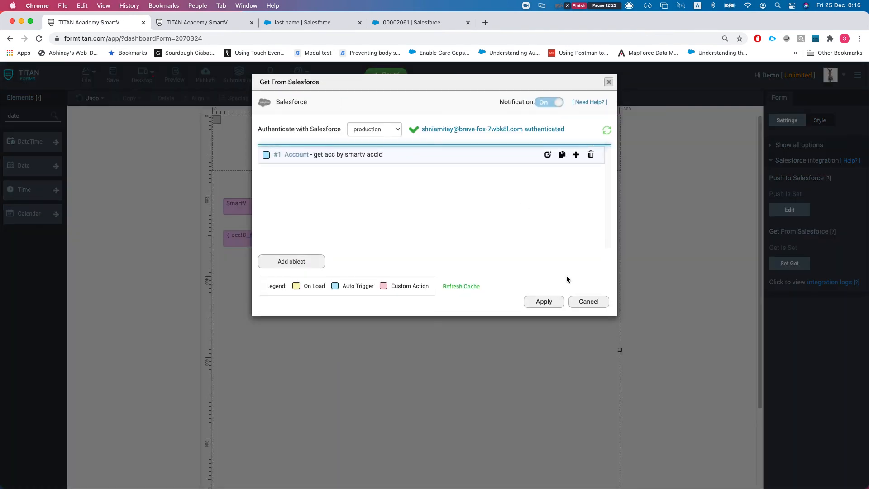
{"action": "left_click", "coordinate": [306, 265]}
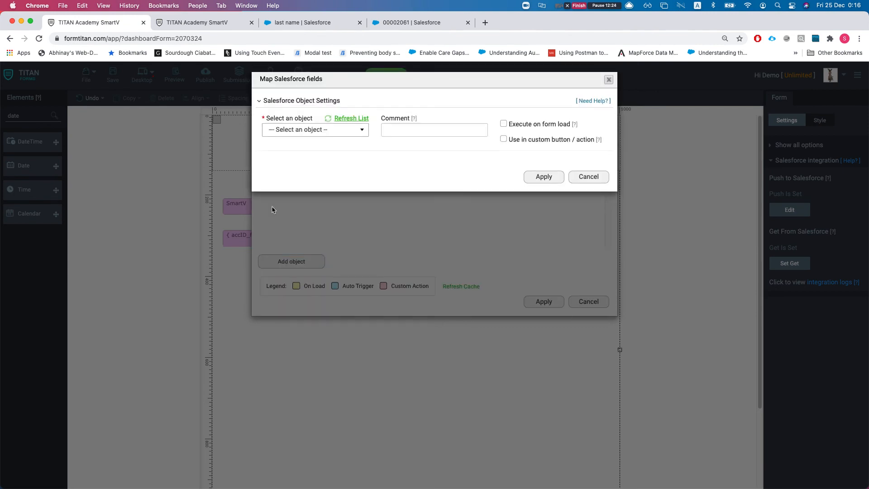
{"action": "left_click", "coordinate": [302, 133]}
{"action": "type", "text": "get"}
{"action": "key", "text": "BackSpace"}
{"action": "key", "text": "BackSpace"}
{"action": "key", "text": "BackSpace"}
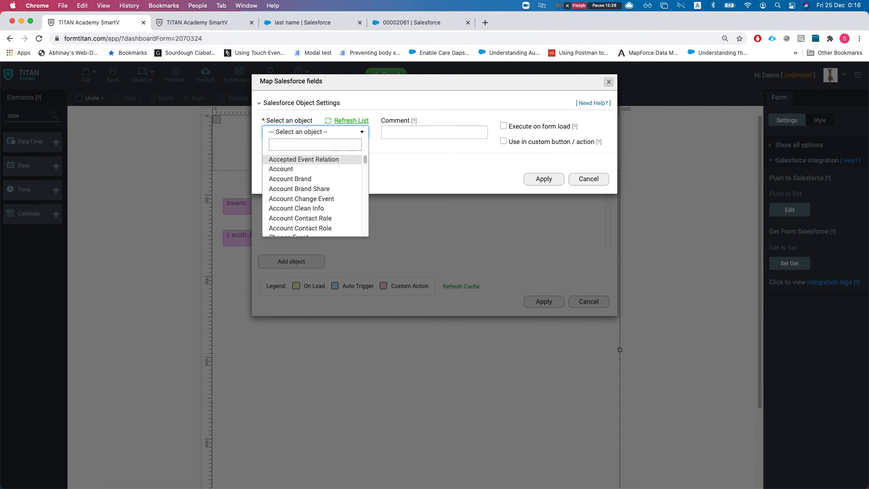
{"action": "type", "text": "case"}
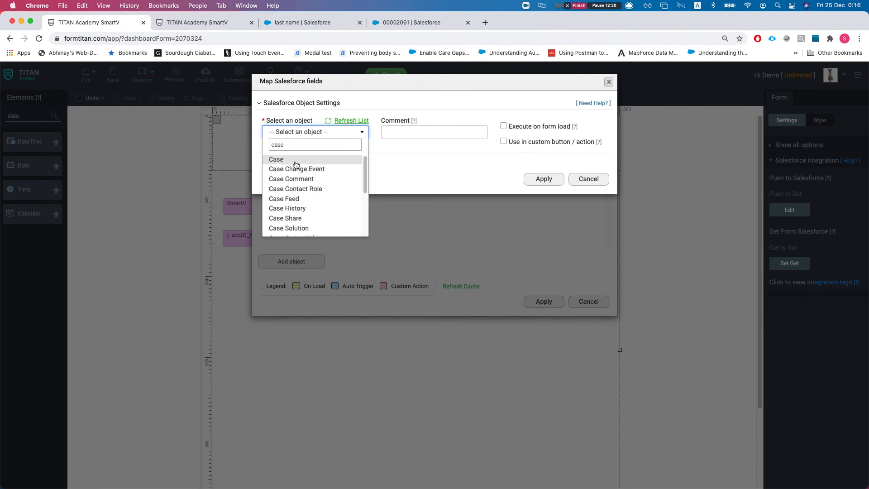
{"action": "left_click", "coordinate": [296, 161]}
{"action": "left_click", "coordinate": [391, 129]}
{"action": "type", "text": "get a case by url param"}
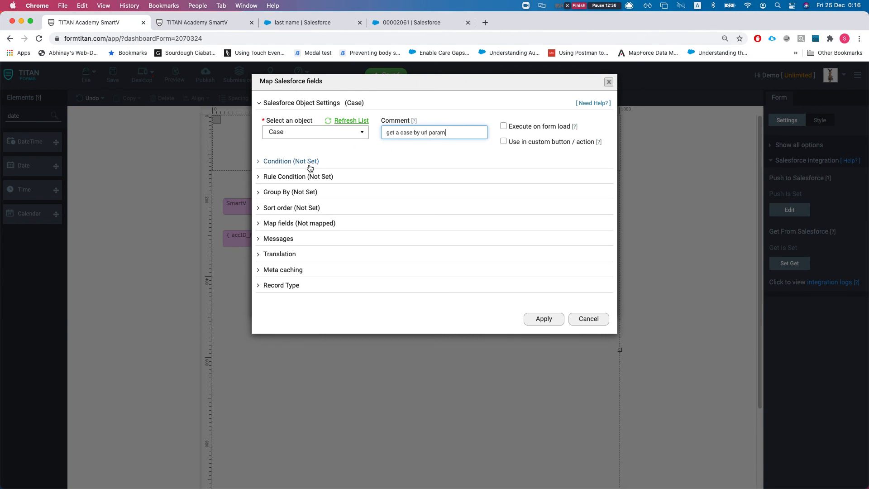
Set the Case object's condition to Case ID Is not empty and apply it
{"action": "left_click", "coordinate": [283, 223]}
{"action": "left_click", "coordinate": [285, 223]}
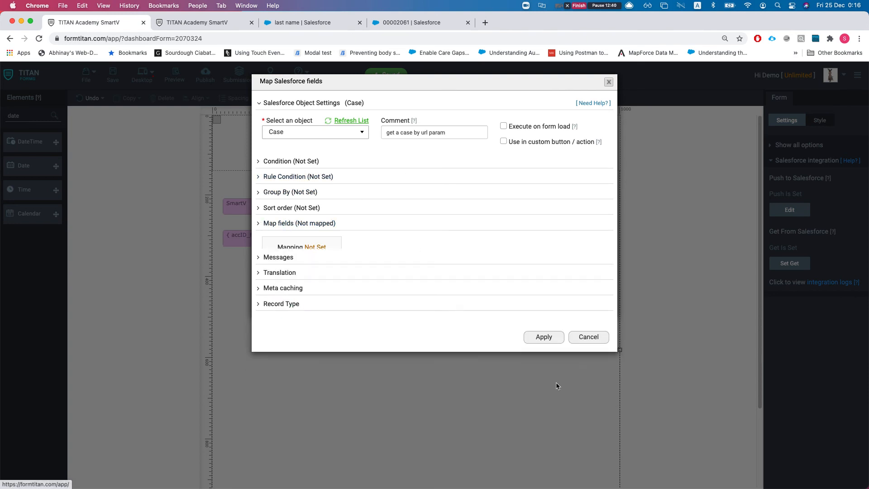
{"action": "left_click", "coordinate": [544, 317]}
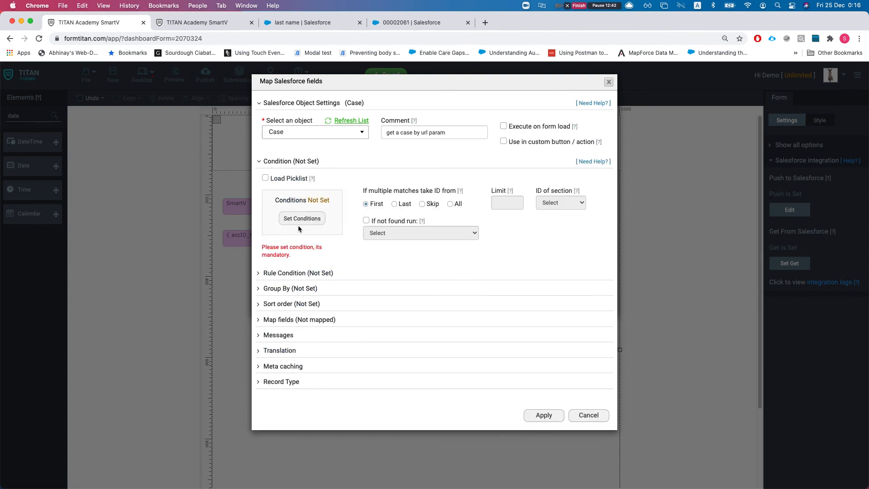
{"action": "left_click", "coordinate": [299, 222]}
{"action": "left_click", "coordinate": [246, 107]}
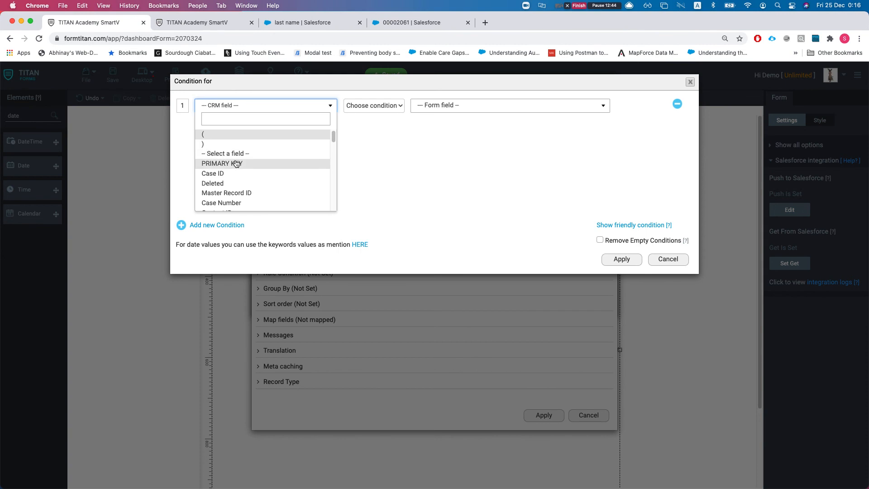
{"action": "left_click", "coordinate": [227, 173]}
{"action": "left_click", "coordinate": [359, 106]}
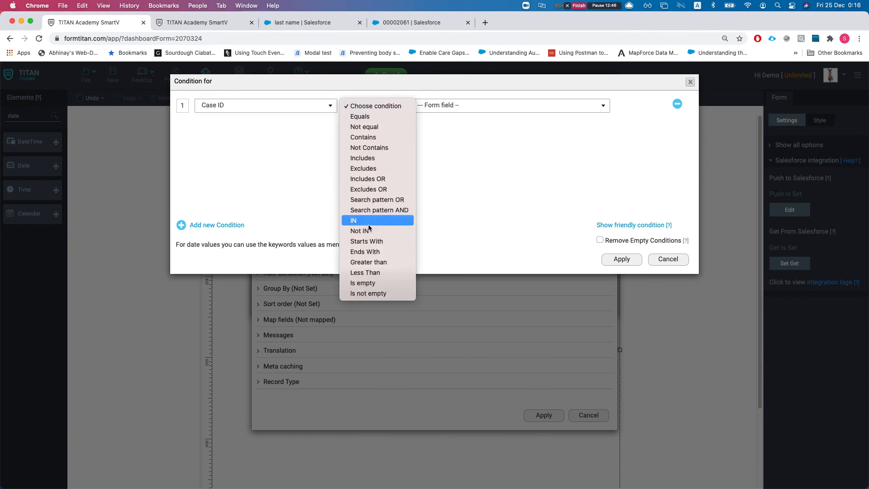
{"action": "left_click", "coordinate": [368, 293]}
{"action": "left_click", "coordinate": [616, 261]}
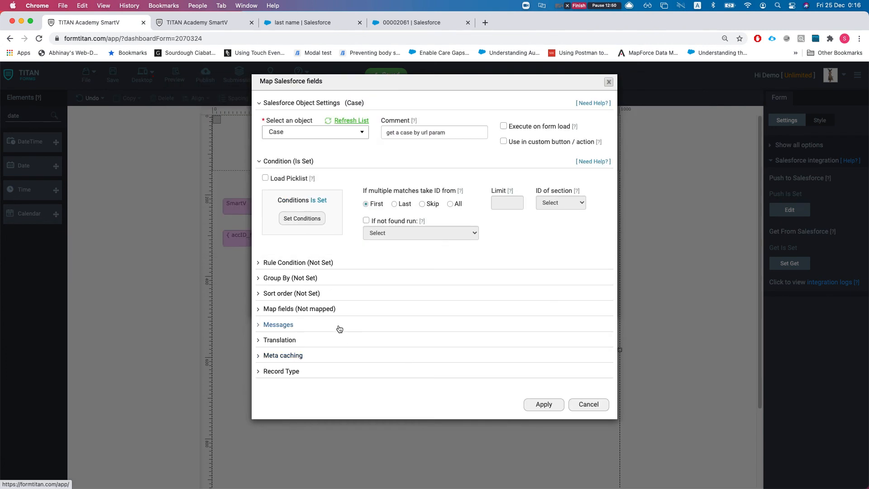
Open the Case object's field mapping and map the form's Description field to the Salesforce Description field
{"action": "left_click", "coordinate": [280, 309]}
{"action": "left_click", "coordinate": [297, 350]}
{"action": "left_click", "coordinate": [239, 108]}
{"action": "type", "text": "des"}
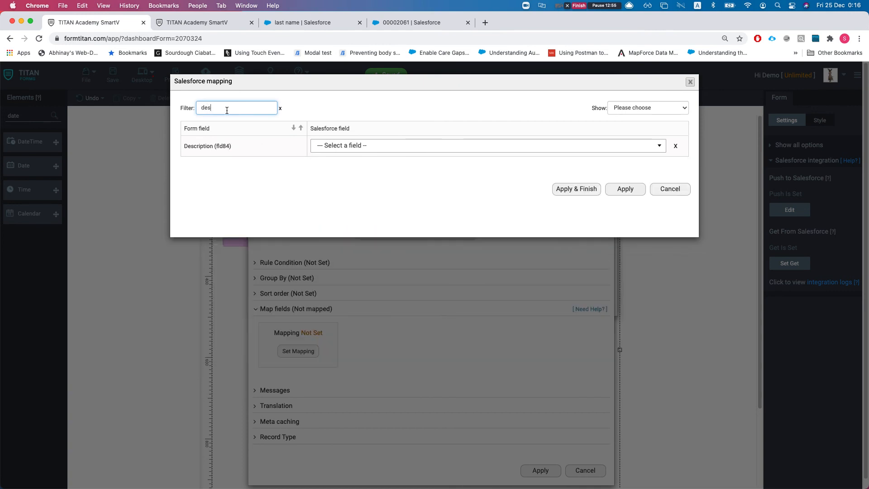
{"action": "left_click", "coordinate": [365, 145]}
{"action": "type", "text": "desc"}
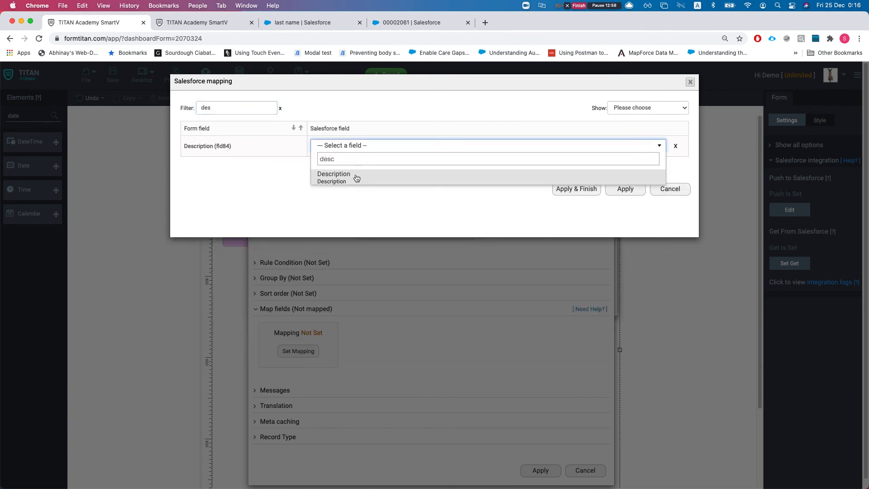
{"action": "left_click", "coordinate": [358, 175]}
Map the form's Due Date field to the Salesforce Date Due field, then apply and finish the integration
{"action": "double_click", "coordinate": [241, 108]}
{"action": "type", "text": "due"}
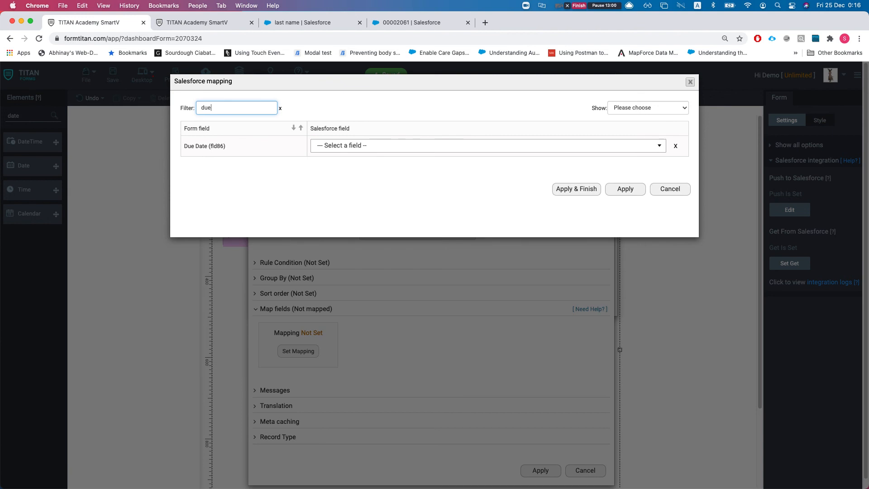
{"action": "left_click", "coordinate": [387, 149]}
{"action": "type", "text": "due"}
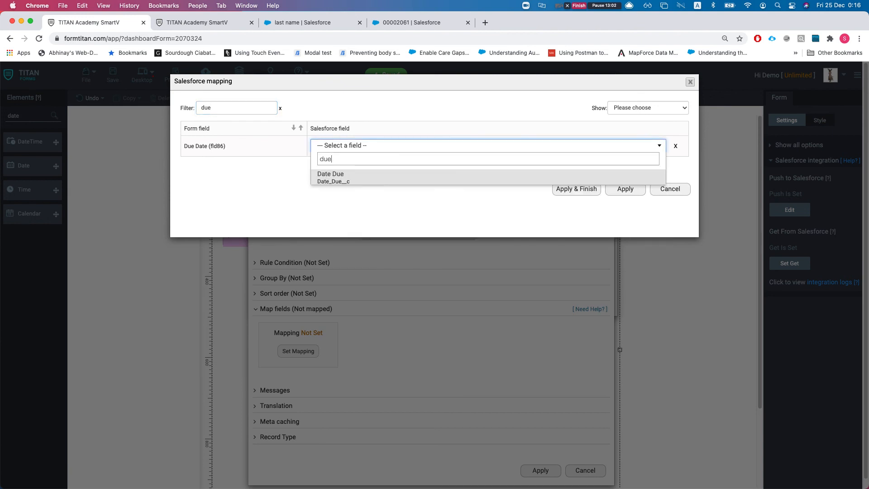
{"action": "key", "text": "Return"}
{"action": "double_click", "coordinate": [221, 108]}
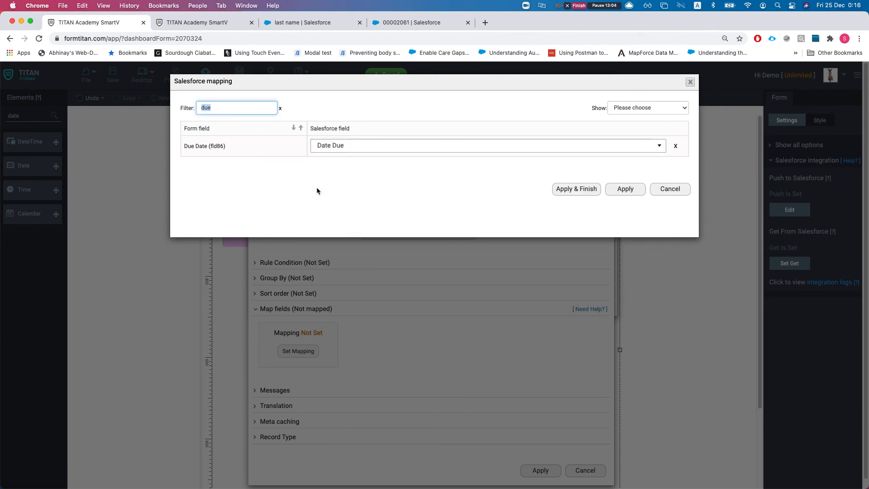
{"action": "left_click", "coordinate": [559, 190]}
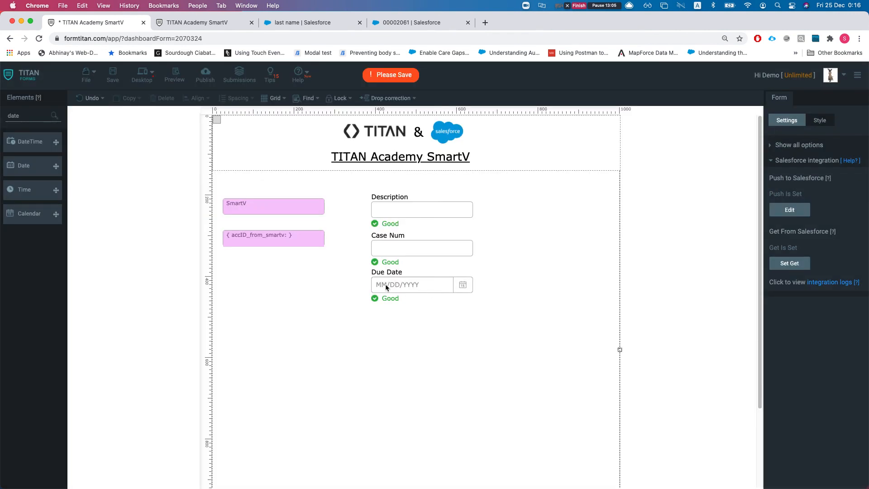
Add a Hidden element below the accID_from_smartv field, name it caseId and copy its field ID
{"action": "double_click", "coordinate": [11, 112]}
{"action": "type", "text": "hid"}
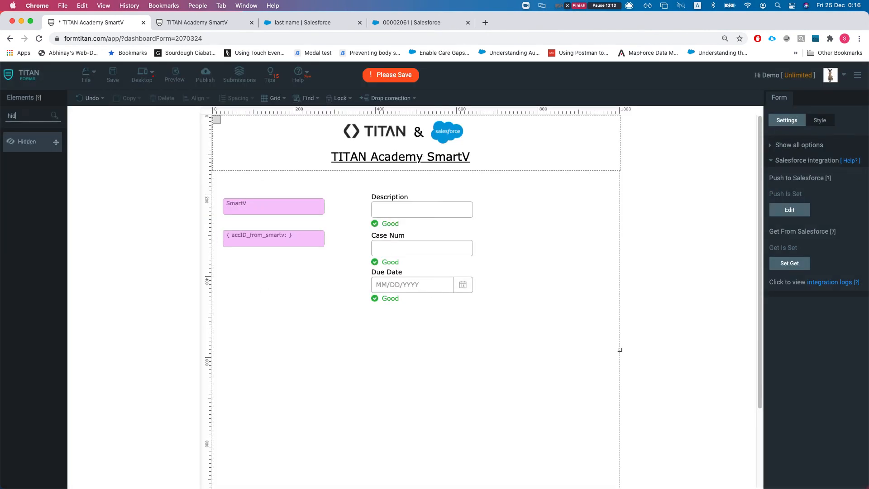
{"action": "left_click_drag", "start_coordinate": [28, 141], "coordinate": [252, 277]}
{"action": "double_click", "coordinate": [798, 174]}
{"action": "type", "text": "caseId"}
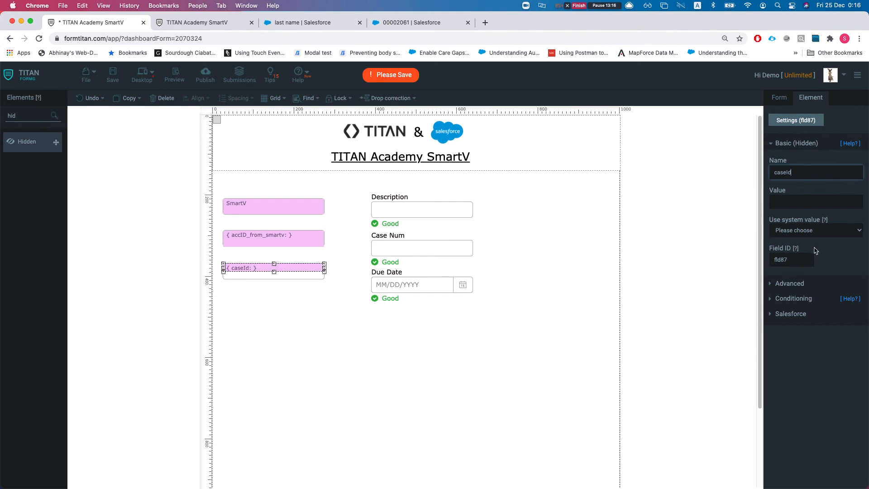
{"action": "double_click", "coordinate": [805, 263]}
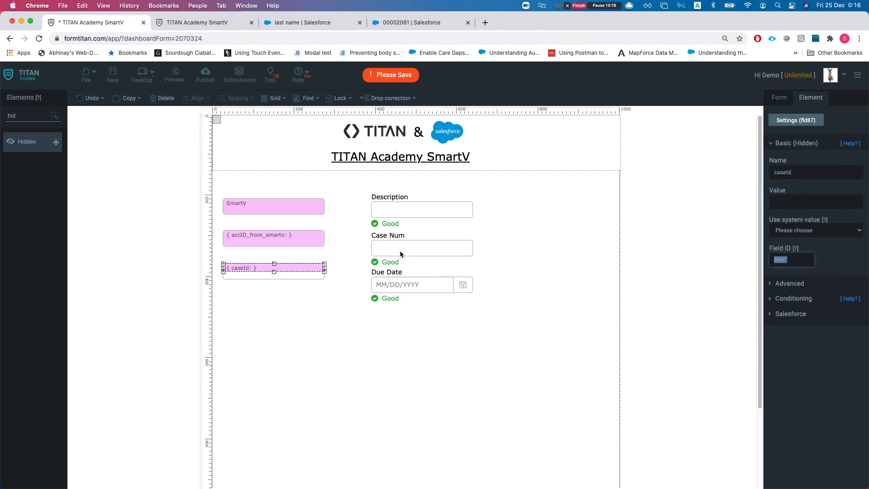
Reopen the Case object in Get From Salesforce and change its condition to Case ID Equals the caseId form field
{"action": "left_click", "coordinate": [779, 97]}
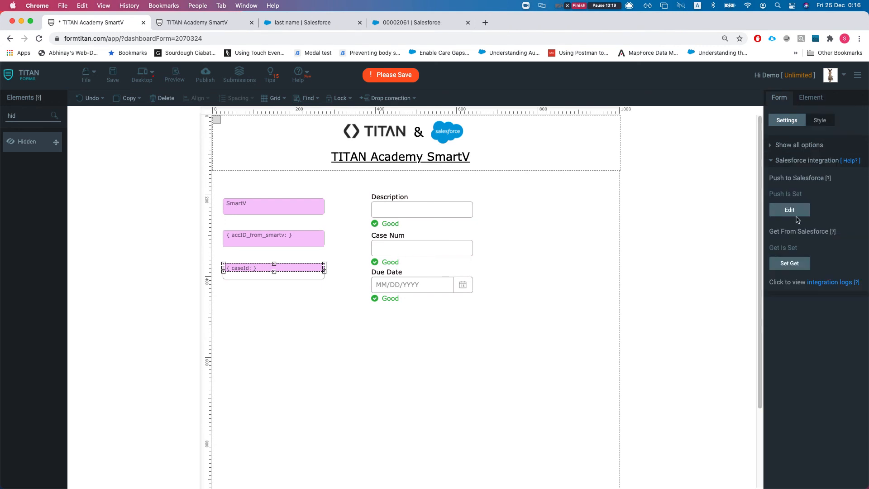
{"action": "left_click", "coordinate": [785, 264]}
{"action": "left_click", "coordinate": [547, 177]}
{"action": "left_click", "coordinate": [291, 162]}
{"action": "left_click", "coordinate": [302, 218]}
{"action": "left_click", "coordinate": [225, 107]}
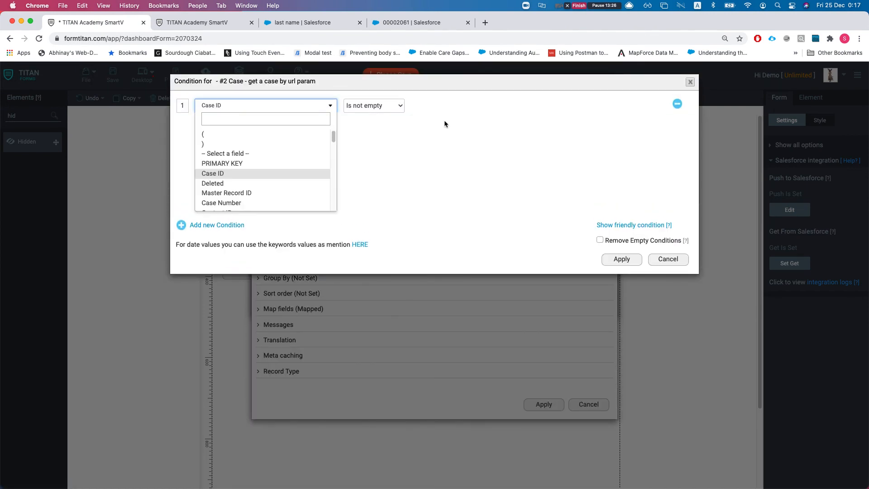
{"action": "left_click", "coordinate": [374, 106]}
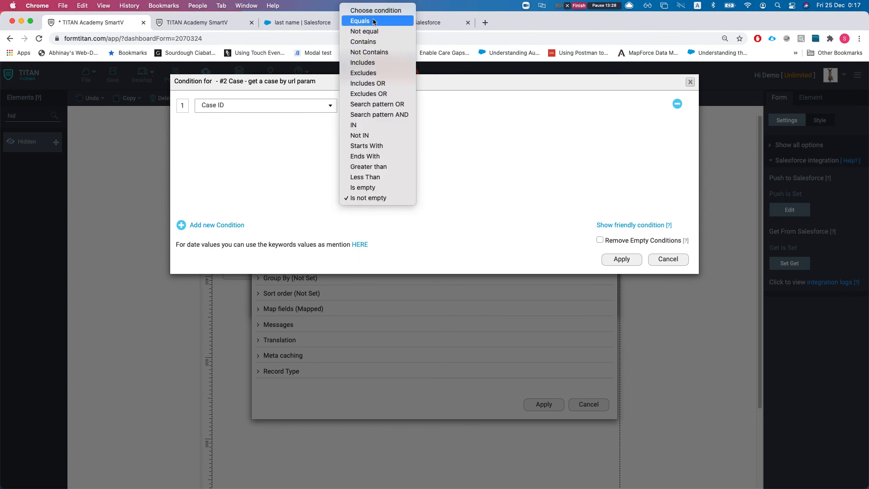
{"action": "left_click", "coordinate": [374, 21]}
{"action": "left_click", "coordinate": [485, 108]}
{"action": "type", "text": "case"}
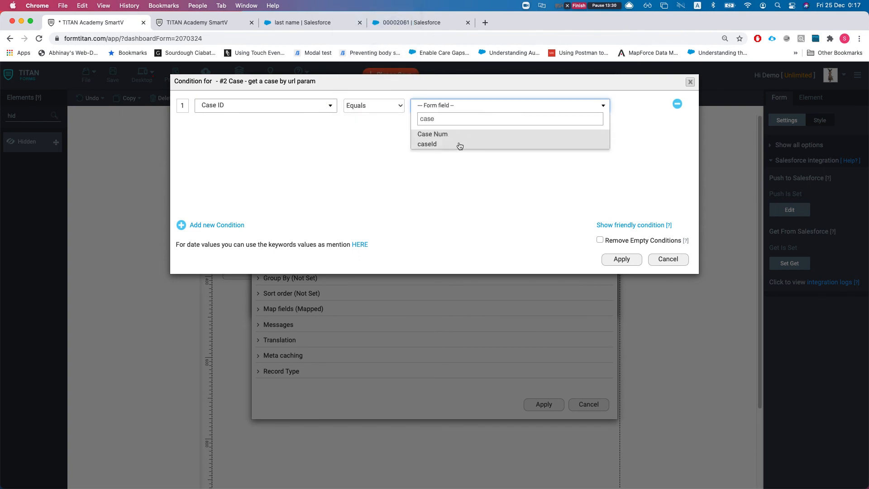
{"action": "left_click", "coordinate": [460, 145]}
{"action": "left_click", "coordinate": [621, 260]}
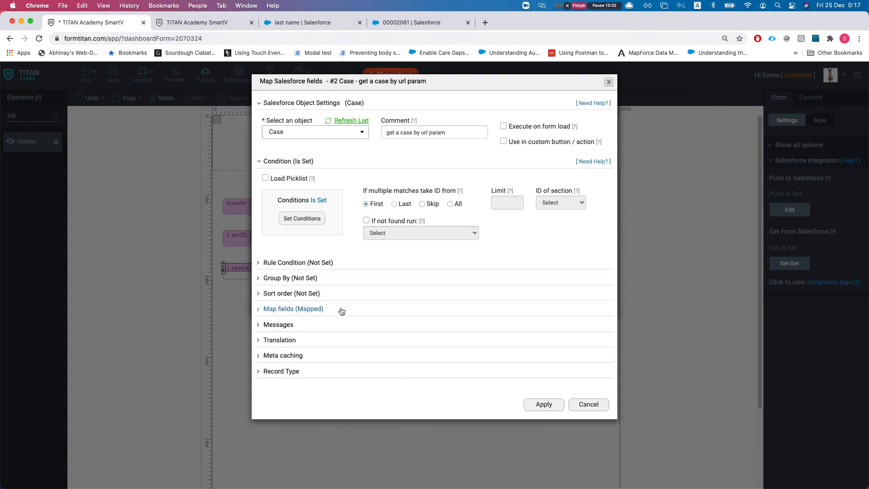
Map the form's Case Num field to the Salesforce Case Number field, finish the integration and save the form
{"action": "left_click", "coordinate": [317, 310]}
{"action": "left_click", "coordinate": [297, 350]}
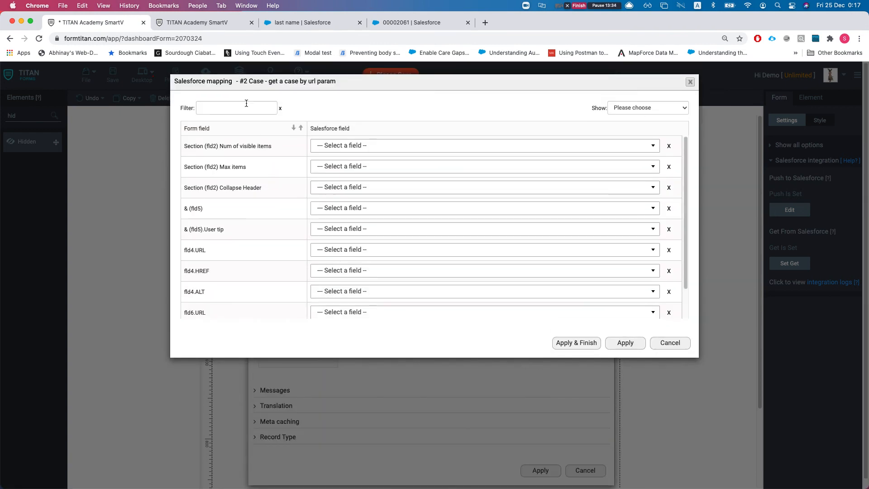
{"action": "left_click", "coordinate": [240, 102]}
{"action": "type", "text": "case"}
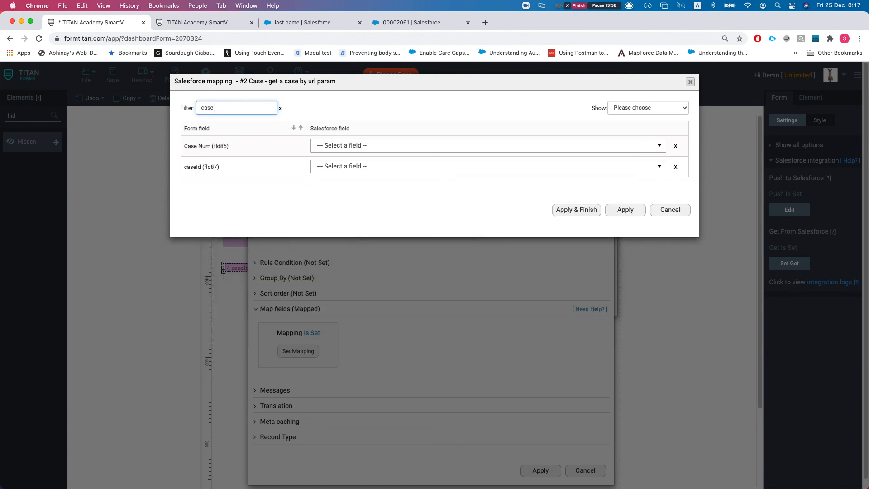
{"action": "left_click", "coordinate": [379, 144]}
{"action": "type", "text": "case"}
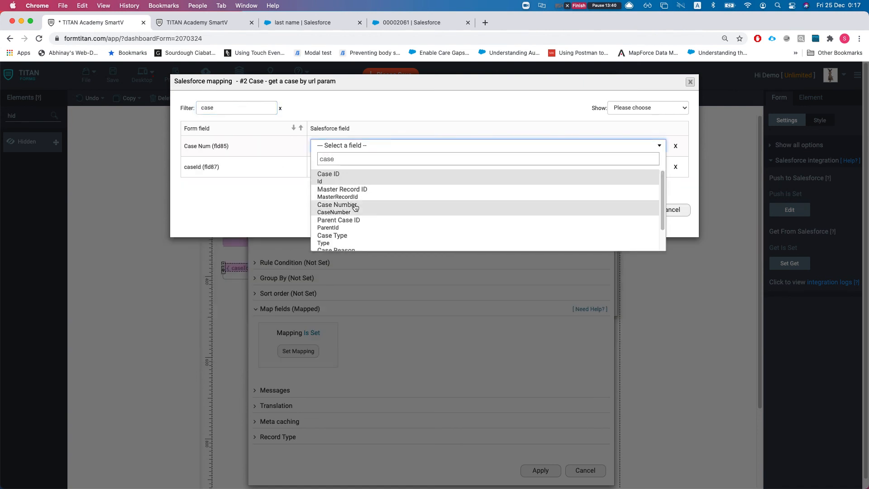
{"action": "type", "text": "nu"}
{"action": "key", "text": "Return"}
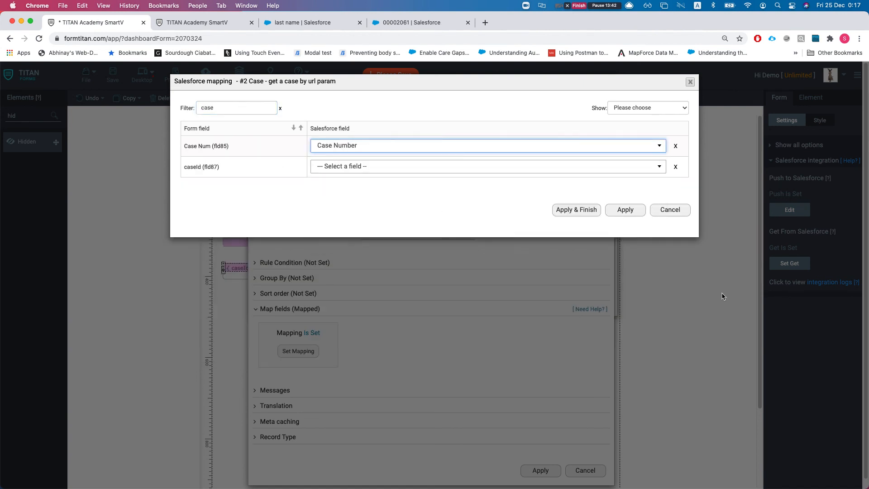
{"action": "left_click", "coordinate": [586, 211]}
{"action": "left_click", "coordinate": [109, 79]}
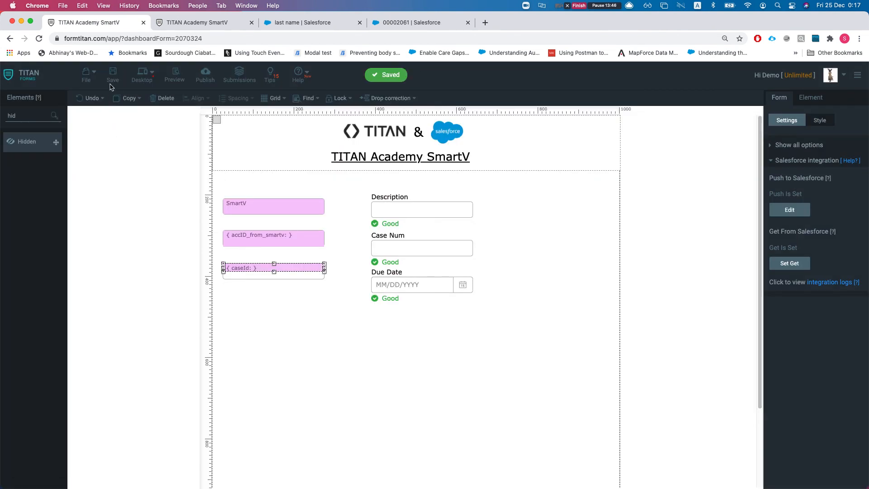
Switch to the live form's browser tab and end its URL with the parameter "?fld87=" after "_copy"
{"action": "left_click", "coordinate": [204, 23]}
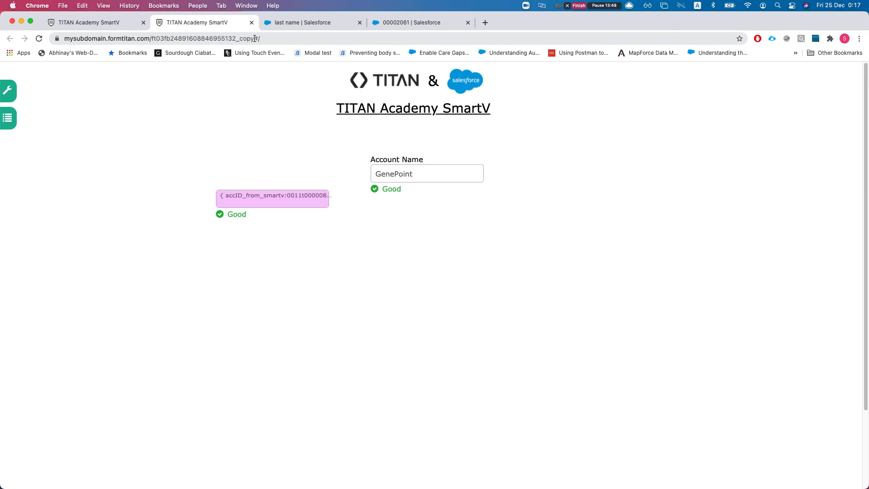
{"action": "left_click", "coordinate": [251, 38]}
{"action": "left_click", "coordinate": [281, 39]}
{"action": "key", "text": "BackSpace"}
{"action": "key", "text": "BackSpace"}
{"action": "type", "text": "?fld"}
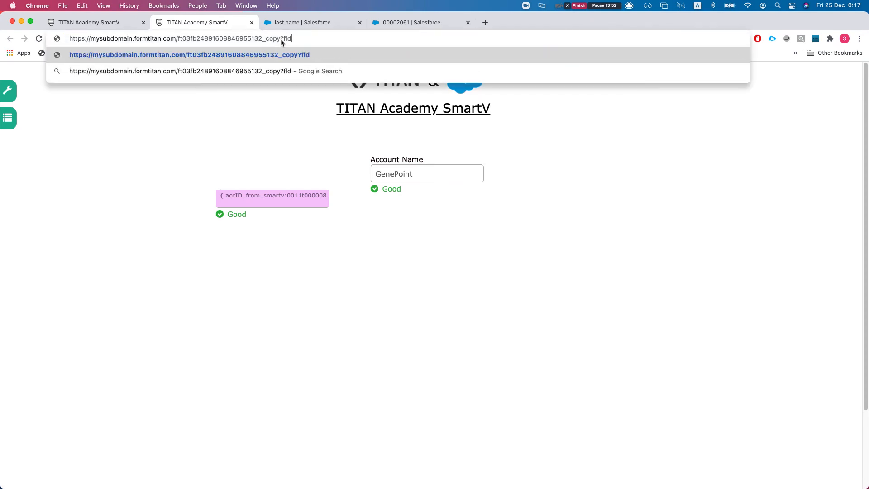
{"action": "type", "text": "87="}
Copy the case's record ID from the Salesforce case URL, paste it as the fld87 value and load the form
{"action": "left_click", "coordinate": [406, 22]}
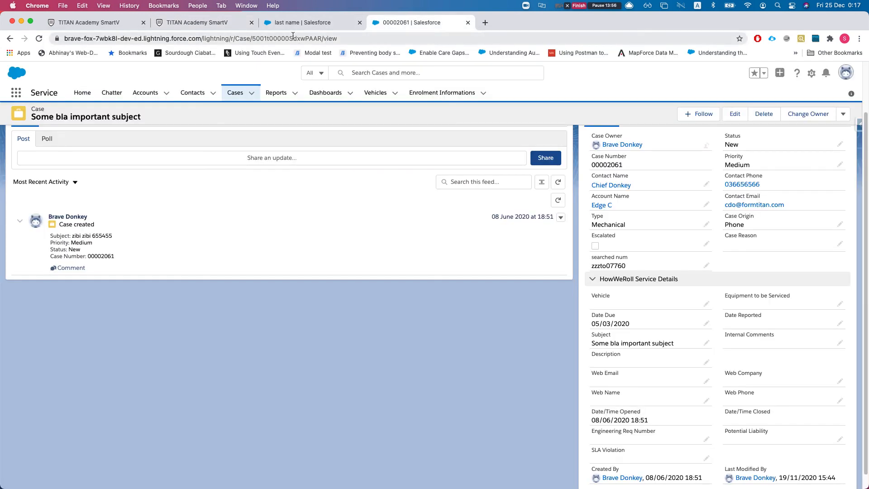
{"action": "double_click", "coordinate": [308, 39]}
{"action": "key", "text": "super+c"}
{"action": "left_click", "coordinate": [197, 22]}
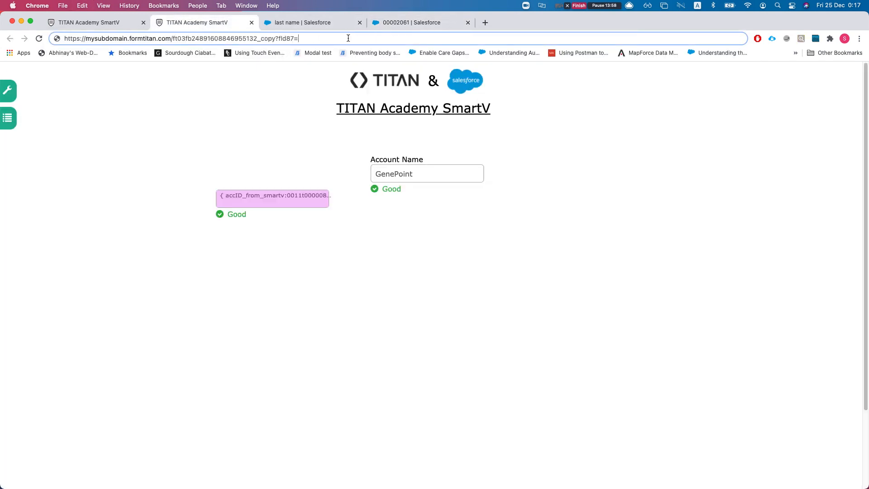
{"action": "key", "text": "super+v"}
{"action": "key", "text": "Return"}
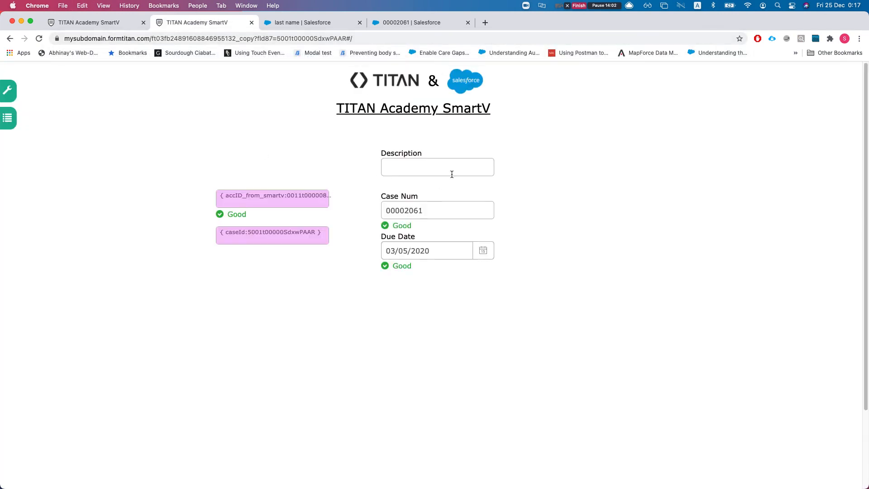
Return to the Salesforce case and check its case number, Date Due and Description against the form
{"action": "left_click", "coordinate": [411, 23]}
{"action": "scroll", "coordinate": [633, 328], "scroll_direction": "down", "scroll_amount": 1}
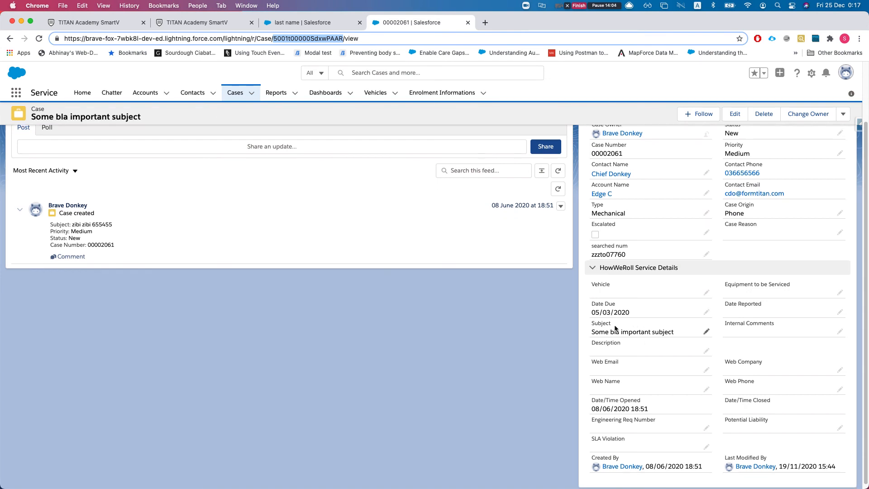
Return to the form editor and rename the Description textbox's label to "Subject"
{"action": "left_click", "coordinate": [158, 25]}
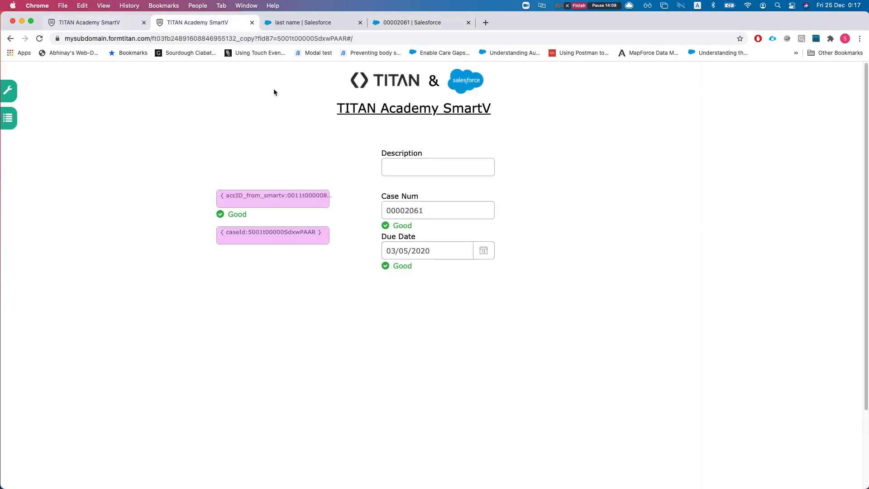
{"action": "left_click", "coordinate": [113, 22]}
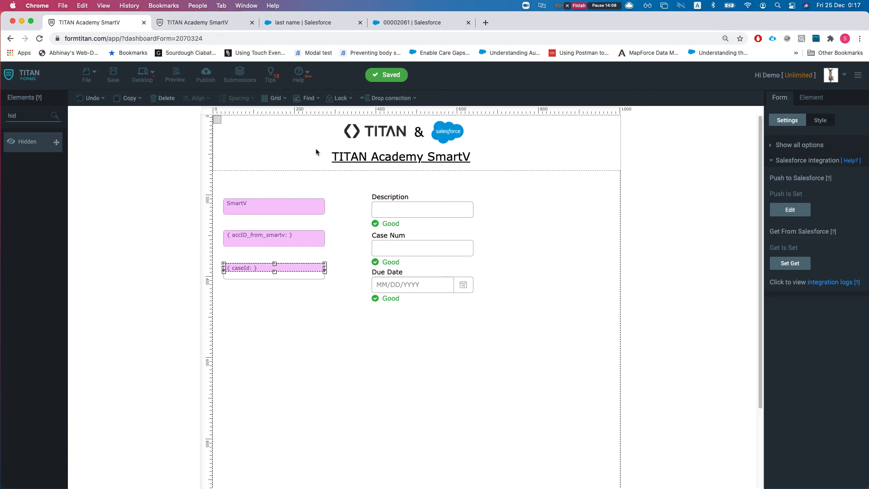
{"action": "left_click", "coordinate": [382, 196]}
{"action": "double_click", "coordinate": [382, 196]}
{"action": "type", "text": "S"}
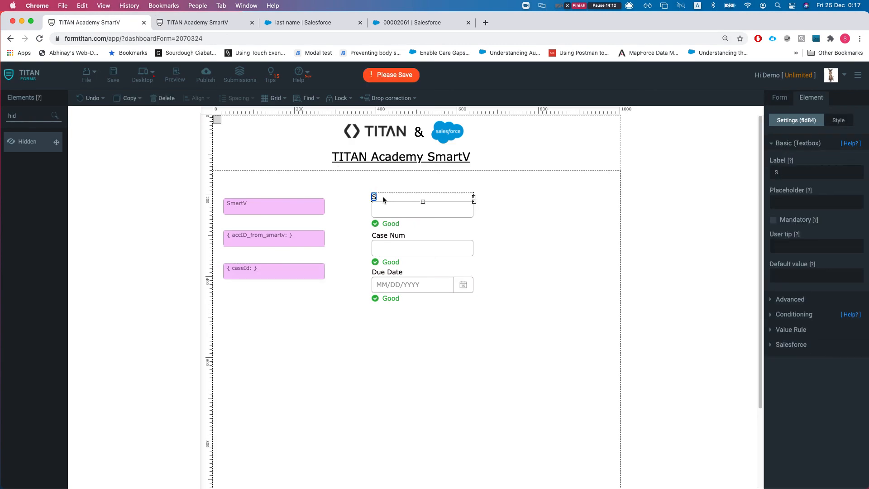
{"action": "type", "text": "ubject"}
Map the Subject textbox to the Salesforce Subject field of the case fetched by URL parameter and apply the mapping
{"action": "left_click", "coordinate": [794, 343]}
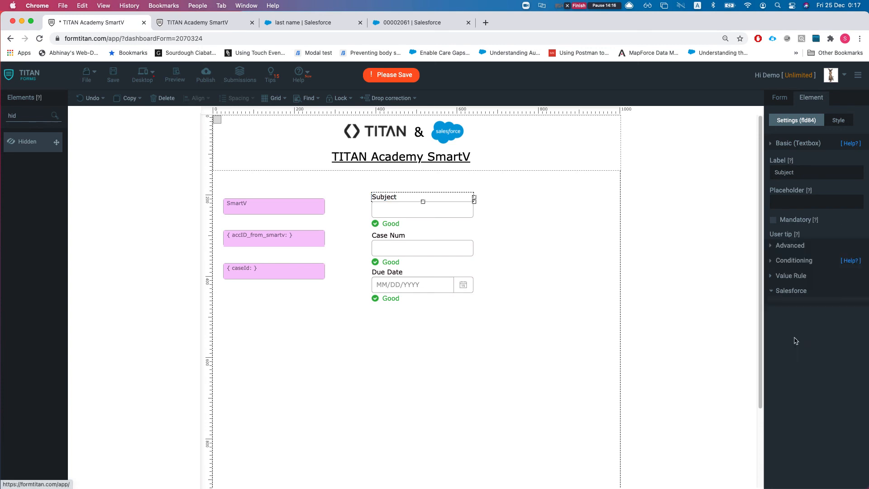
{"action": "left_click", "coordinate": [798, 267]}
{"action": "left_click", "coordinate": [340, 157]}
{"action": "type", "text": "sube"}
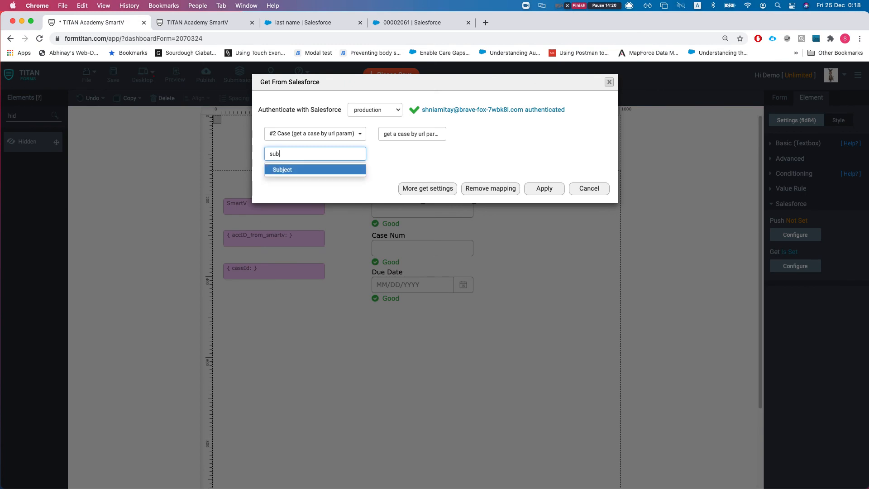
{"action": "key", "text": "BackSpace"}
{"action": "left_click", "coordinate": [324, 167]}
{"action": "left_click", "coordinate": [537, 190]}
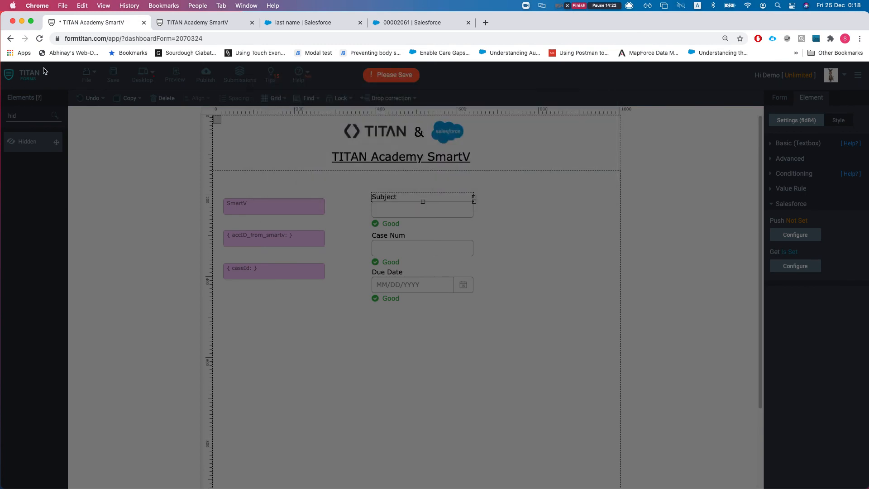
Reload the live form and examine which contact the Salesforce case is linked to
{"action": "left_click", "coordinate": [202, 24]}
{"action": "key", "text": "super+r"}
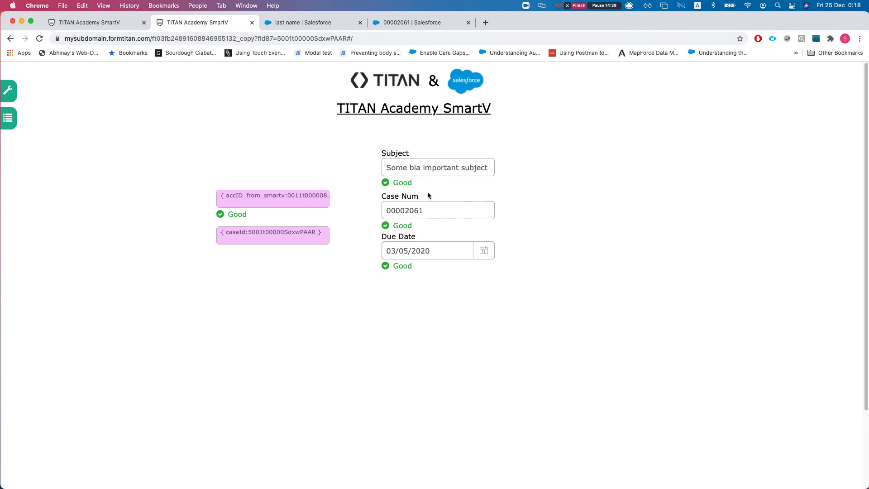
{"action": "left_click", "coordinate": [296, 23]}
{"action": "left_click", "coordinate": [386, 23]}
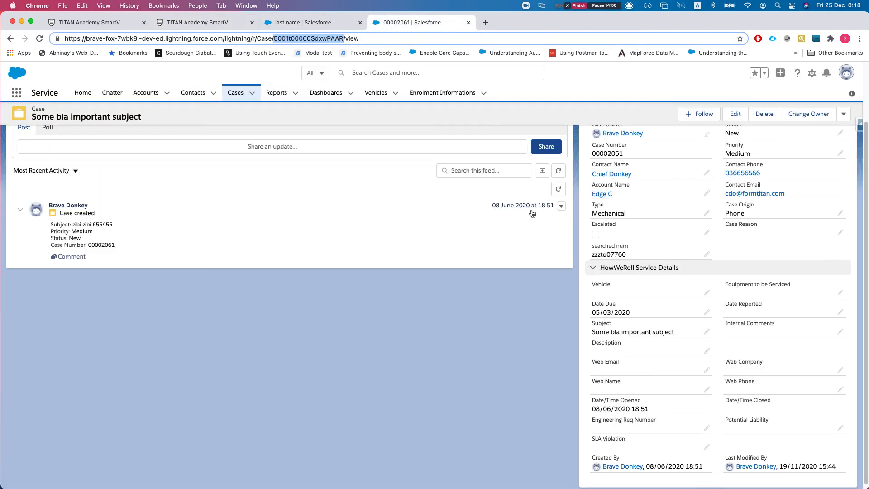
{"action": "scroll", "coordinate": [631, 234], "scroll_direction": "up", "scroll_amount": 2}
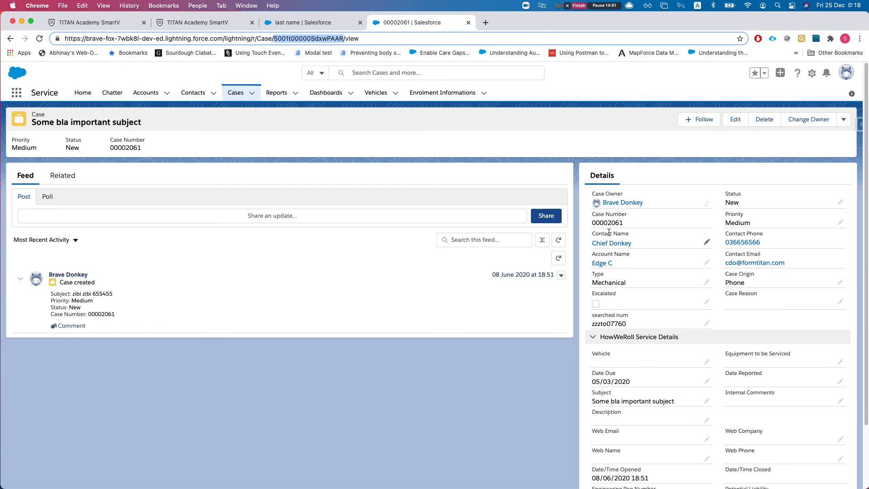
{"action": "mouse_move", "coordinate": [600, 245]}
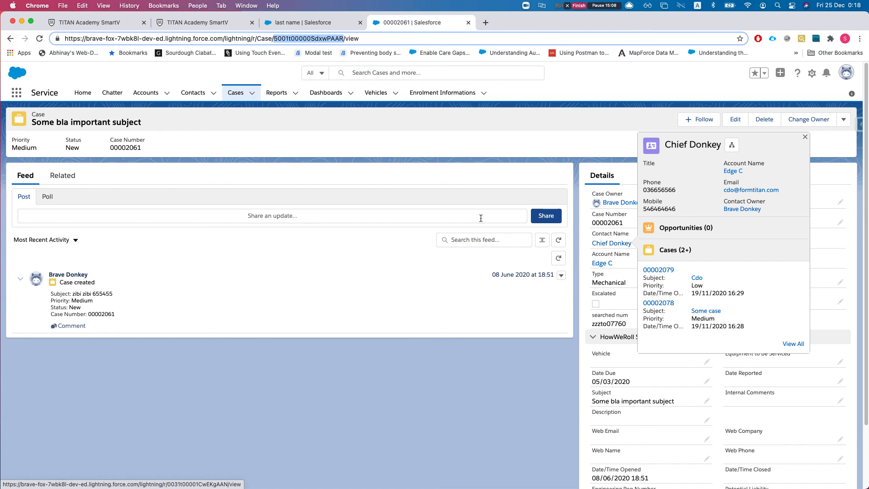
In the form editor, open the condition of the "get a case by url param" Salesforce get and add a second condition row
{"action": "left_click", "coordinate": [172, 23]}
{"action": "left_click", "coordinate": [88, 19]}
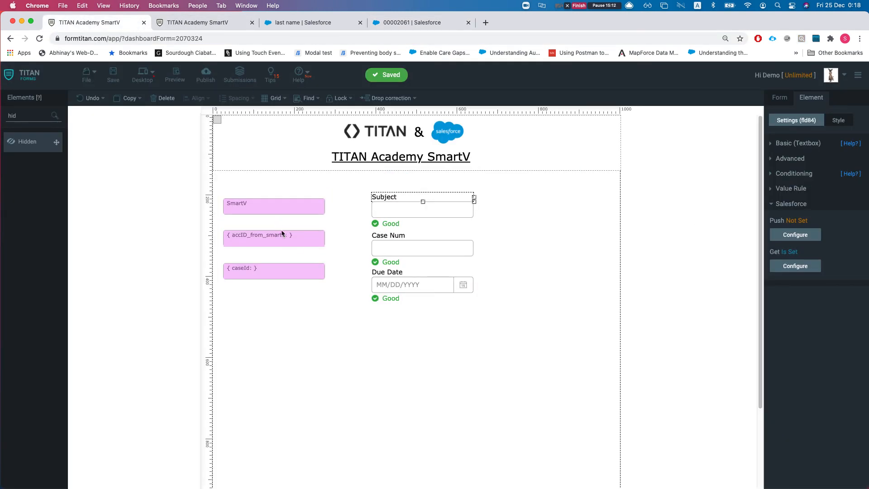
{"action": "left_click", "coordinate": [492, 254]}
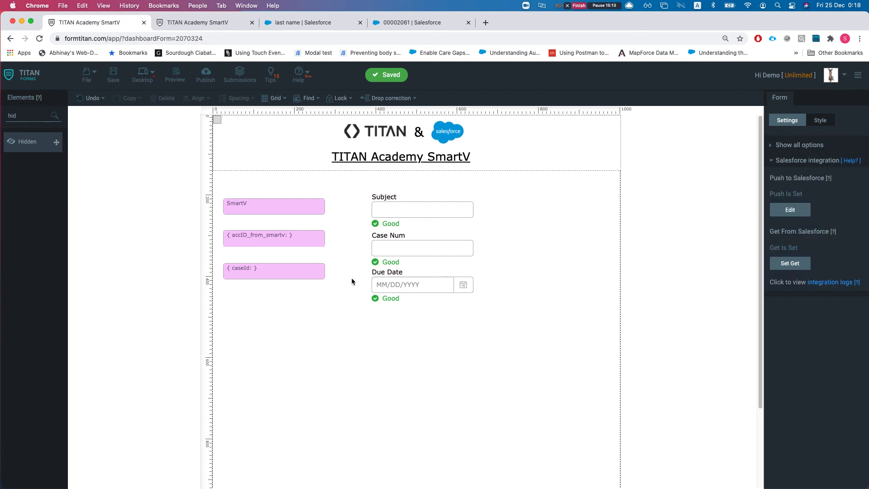
{"action": "left_click", "coordinate": [790, 263]}
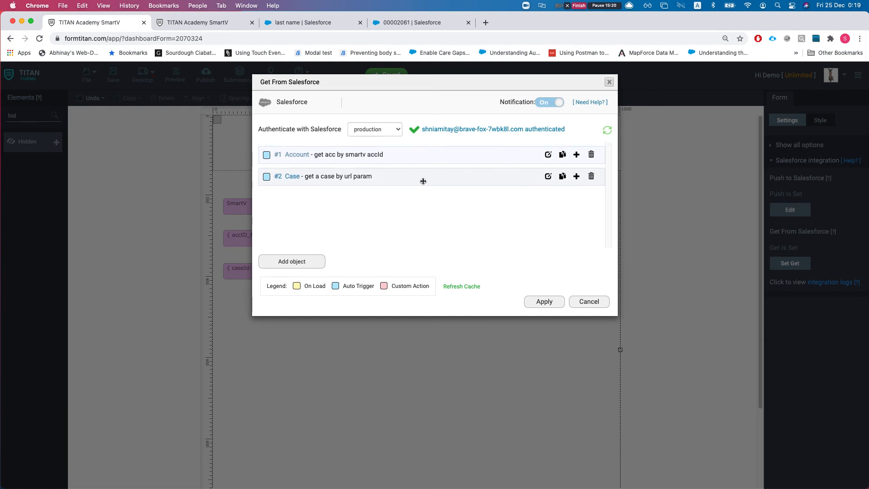
{"action": "left_click", "coordinate": [548, 177]}
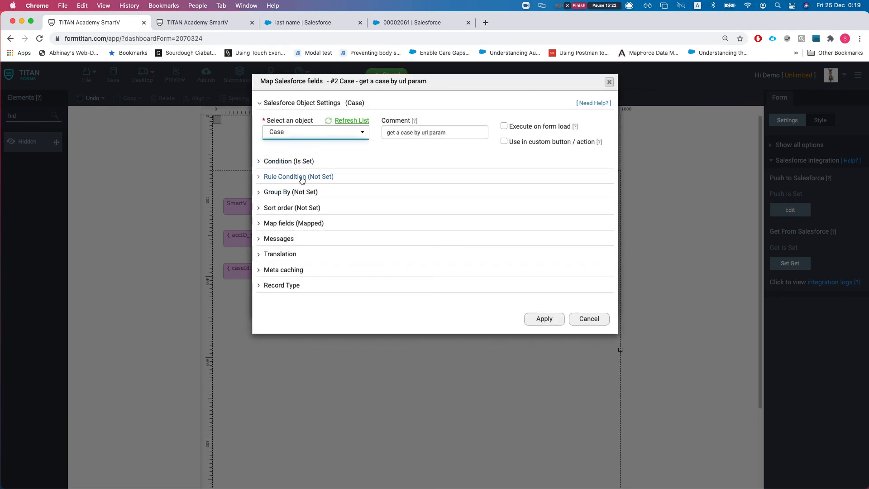
{"action": "left_click", "coordinate": [291, 162]}
{"action": "left_click", "coordinate": [297, 216]}
{"action": "left_click", "coordinate": [206, 225]}
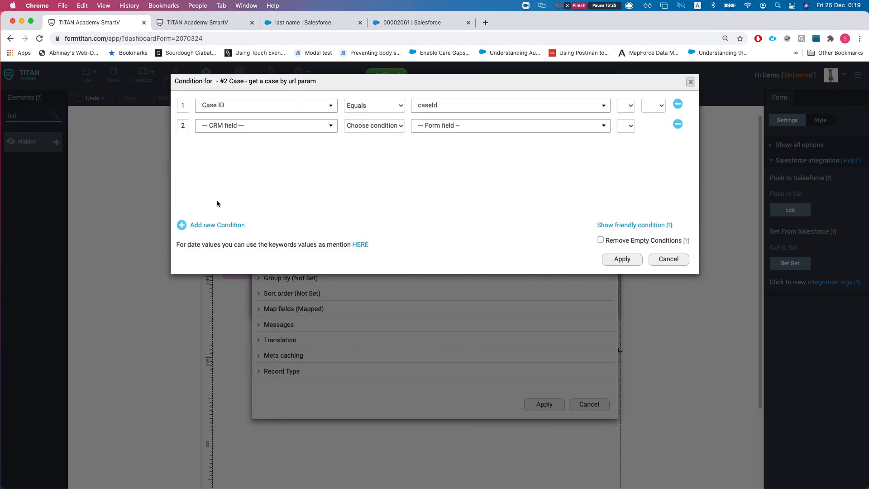
Set the second condition to Contact ID Equals SmartV and join it to the Case ID condition with And
{"action": "left_click", "coordinate": [240, 126]}
{"action": "type", "text": "contact"}
{"action": "key", "text": "Return"}
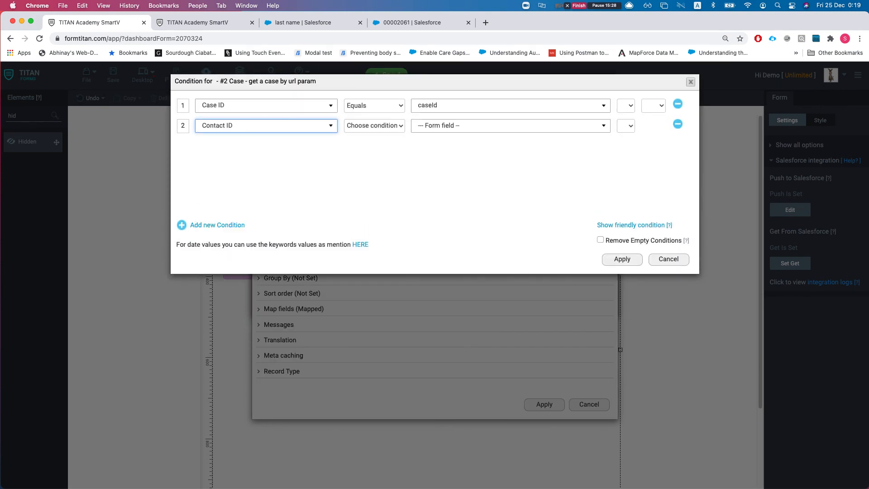
{"action": "left_click", "coordinate": [360, 131]}
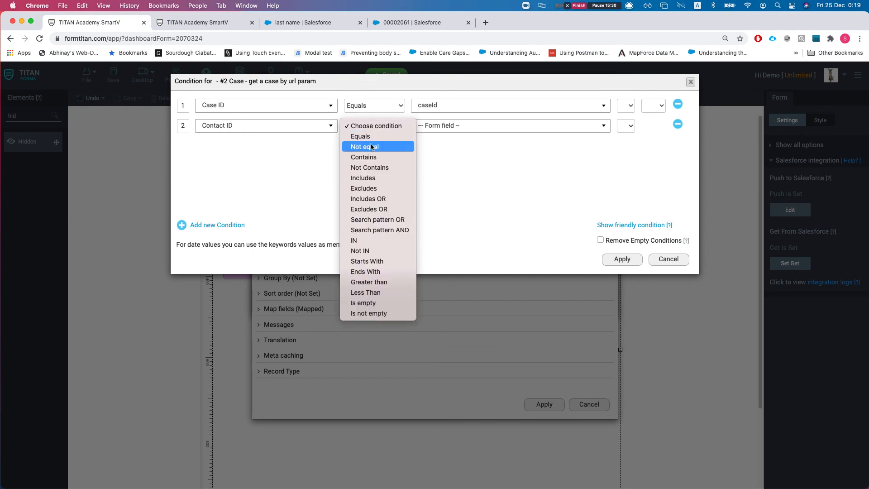
{"action": "left_click", "coordinate": [361, 136]}
{"action": "left_click", "coordinate": [454, 127]}
{"action": "type", "text": "smart"}
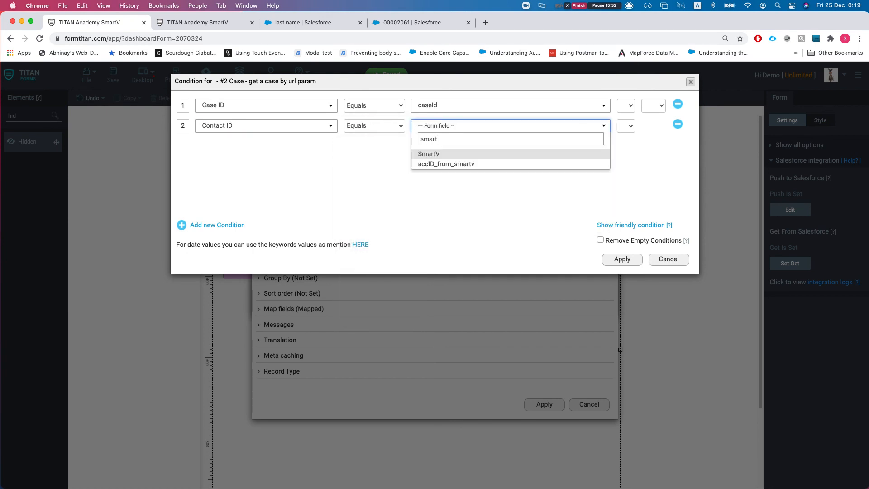
{"action": "key", "text": "Return"}
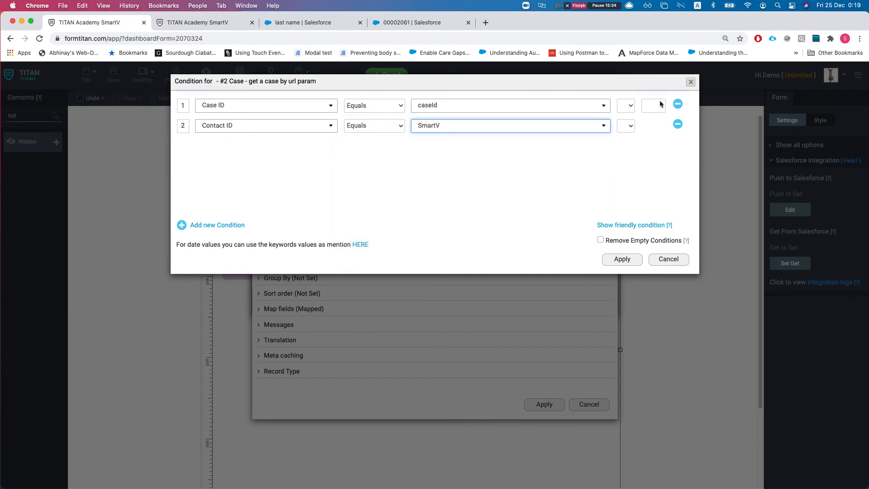
{"action": "left_click", "coordinate": [658, 107]}
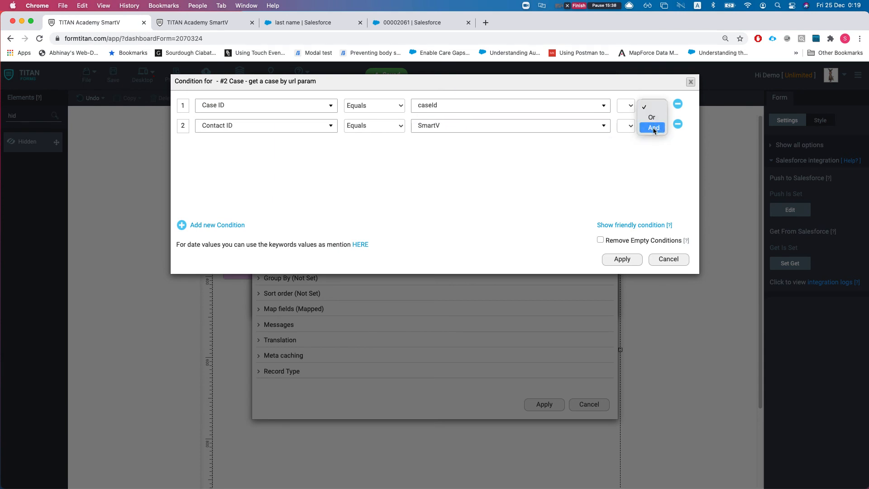
{"action": "left_click", "coordinate": [654, 128]}
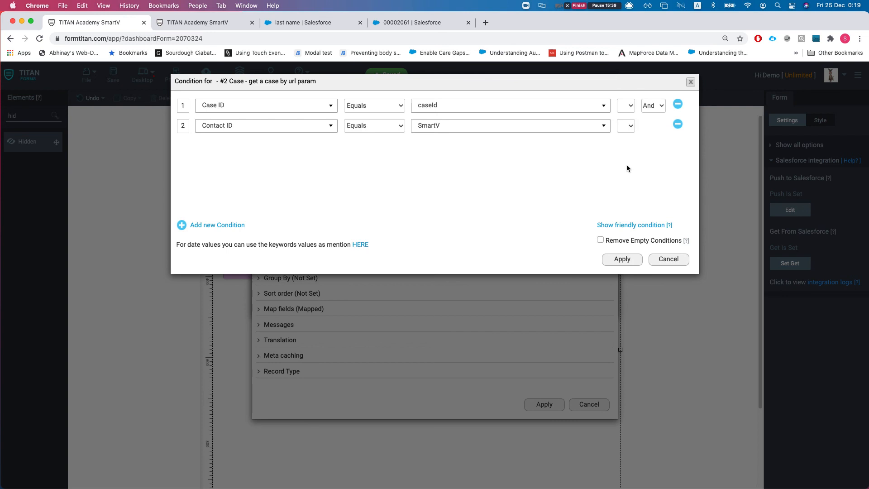
Apply the condition and Salesforce get settings, save the form and reload the live form
{"action": "left_click", "coordinate": [621, 259]}
{"action": "left_click", "coordinate": [543, 404]}
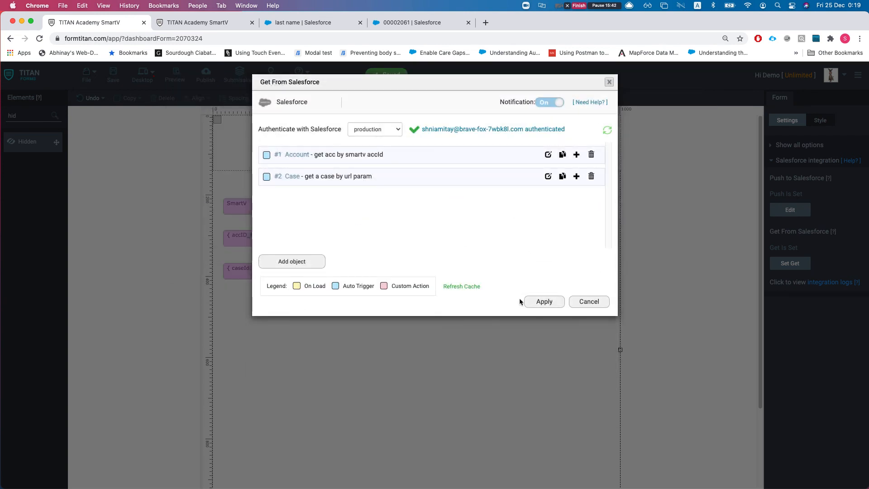
{"action": "left_click", "coordinate": [538, 301]}
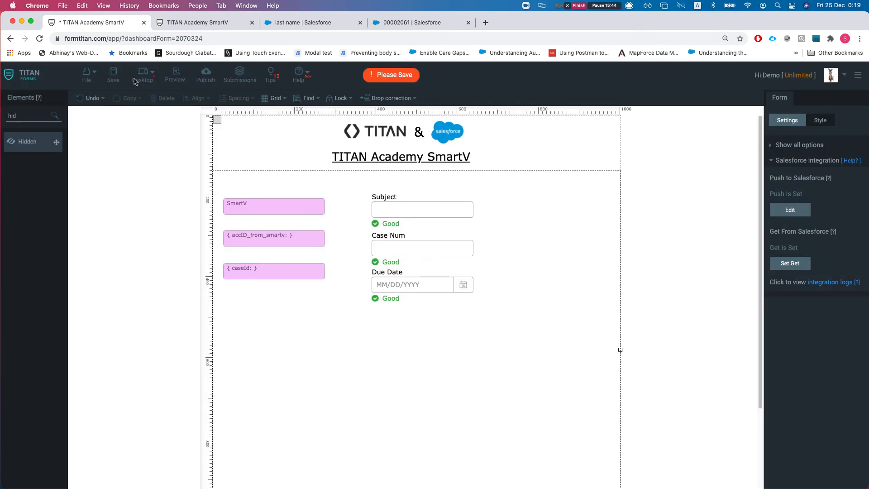
{"action": "left_click", "coordinate": [118, 78]}
{"action": "left_click", "coordinate": [217, 23]}
{"action": "key", "text": "super+r"}
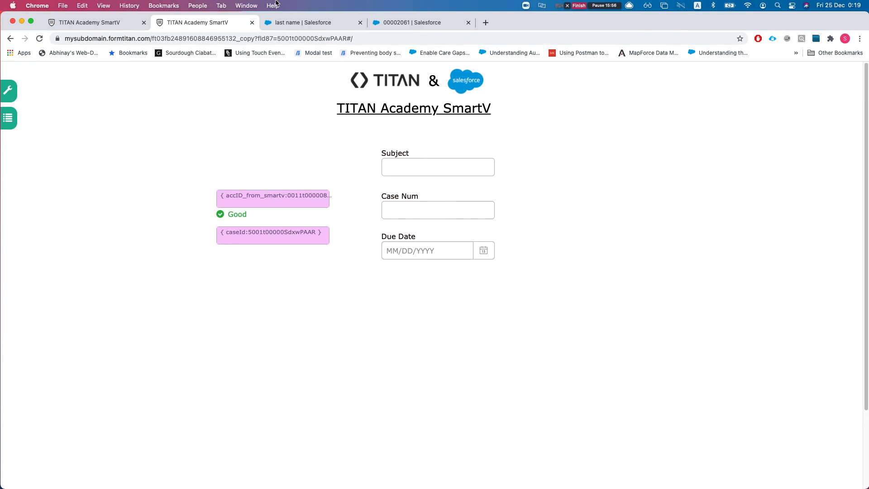
Replace the Salesforce case's contact with the recent GenePoint contact, save the case and reload the live form
{"action": "left_click", "coordinate": [293, 25]}
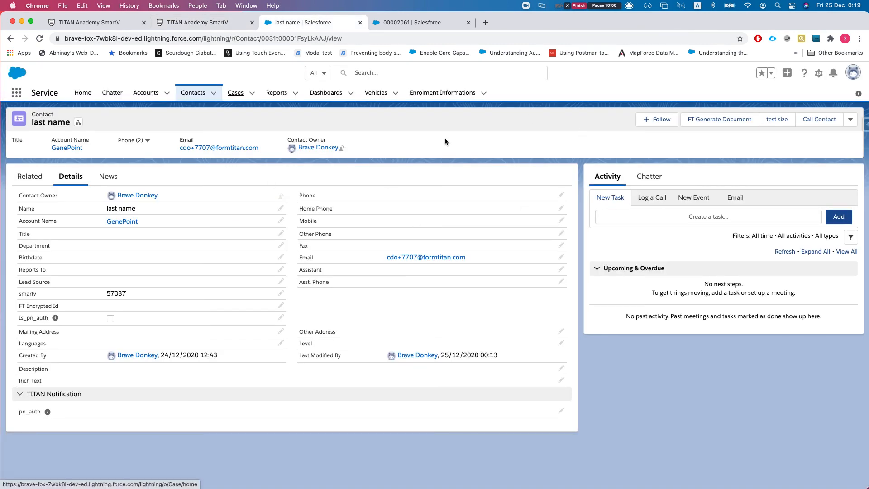
{"action": "left_click", "coordinate": [410, 25]}
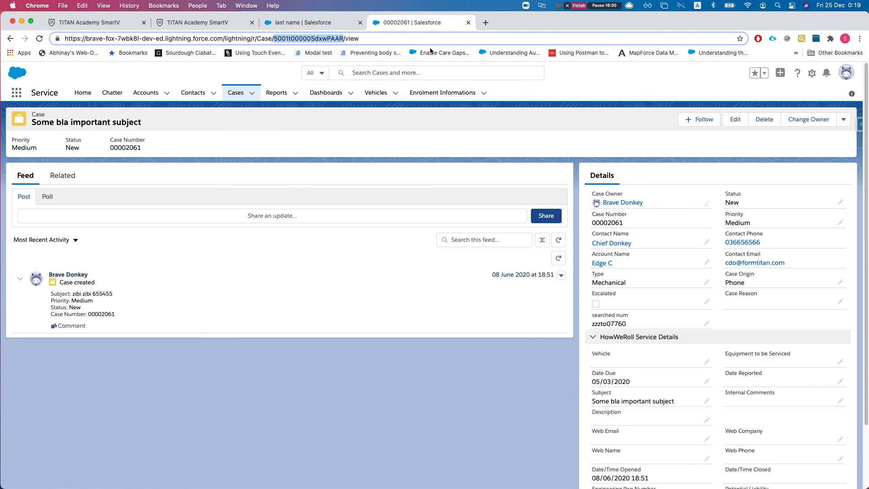
{"action": "left_click", "coordinate": [706, 244]}
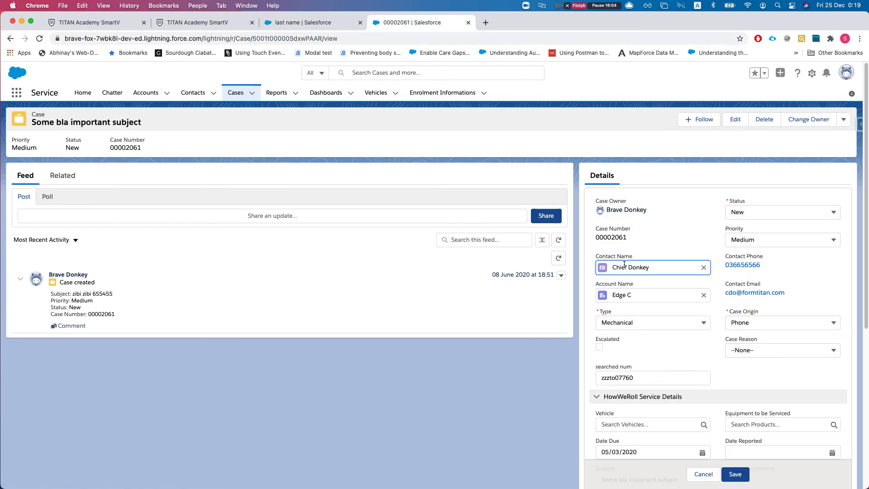
{"action": "left_click", "coordinate": [648, 298]}
{"action": "triple_click", "coordinate": [641, 268]}
{"action": "left_click", "coordinate": [703, 267]}
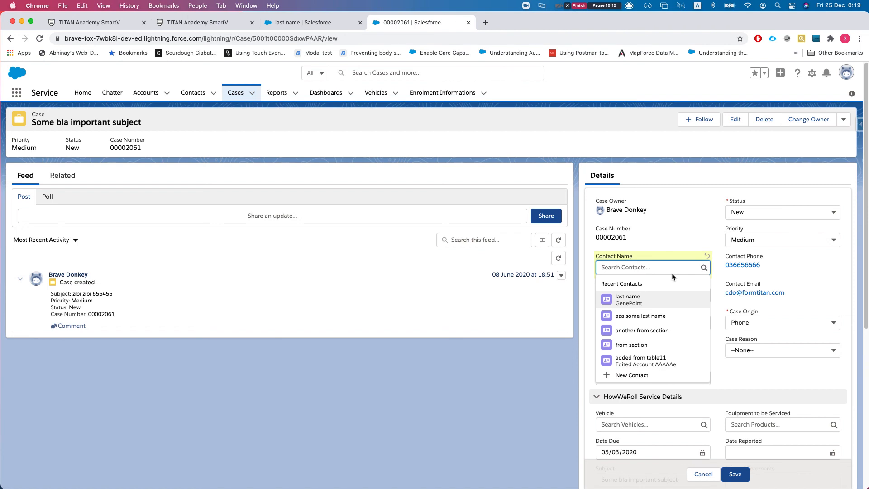
{"action": "left_click", "coordinate": [658, 299]}
{"action": "left_click", "coordinate": [734, 475]}
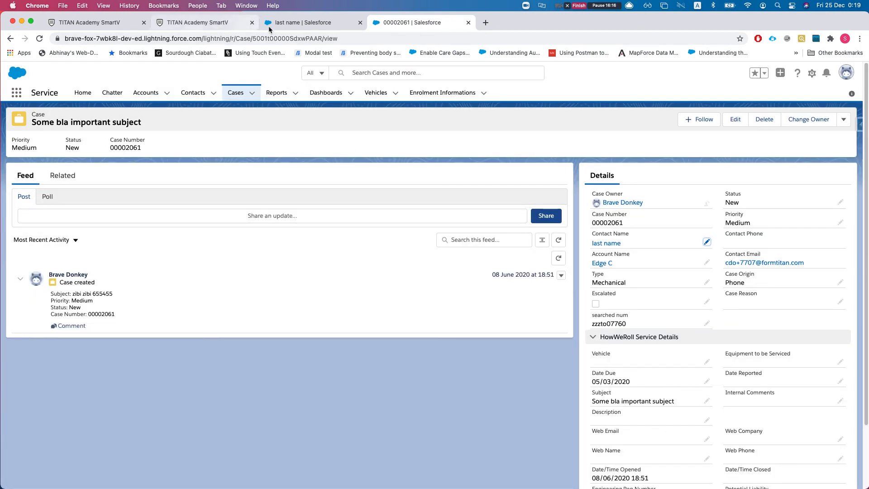
{"action": "left_click", "coordinate": [208, 24]}
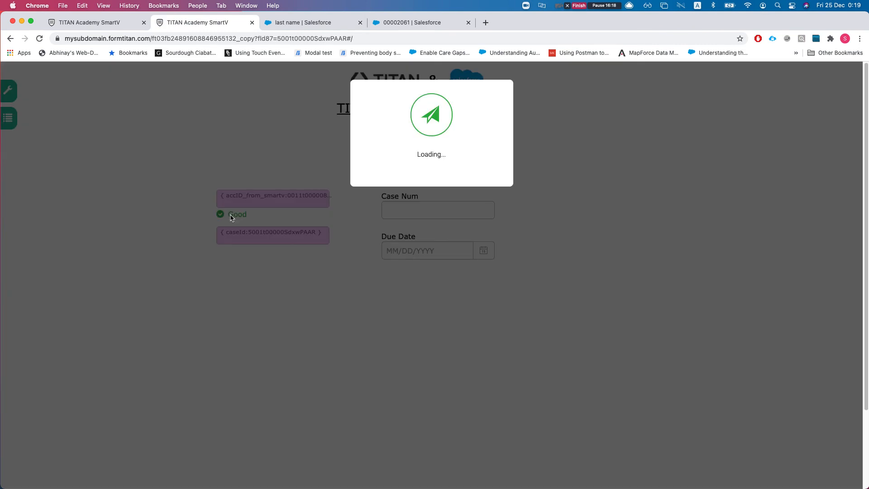